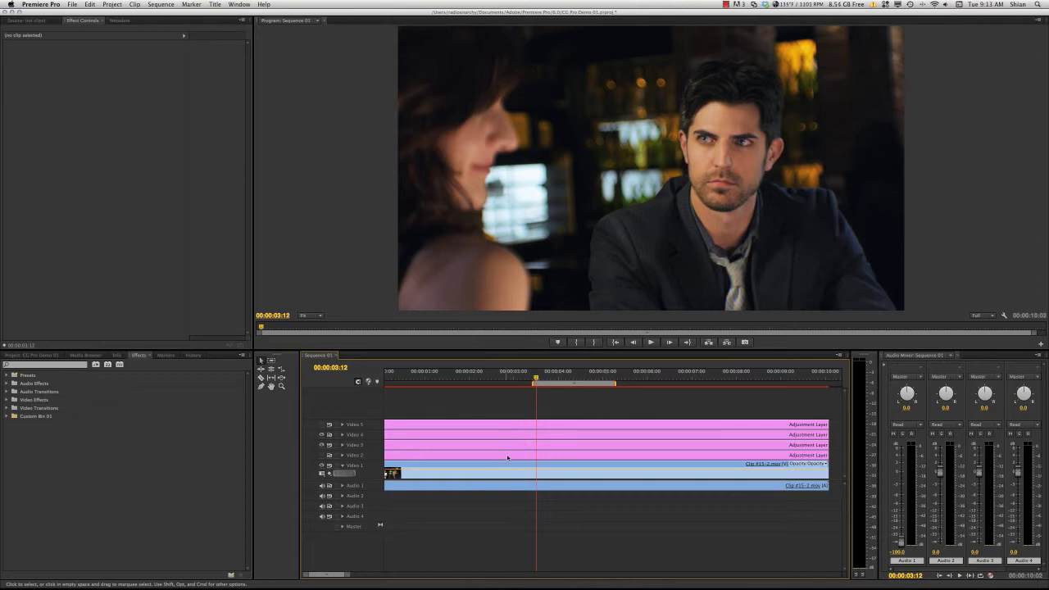
Step: In the Metadata panel, read the names of the Video 2–5 adjustment layers, ending on Minus Green
left_click(120, 21)
left_click(450, 444)
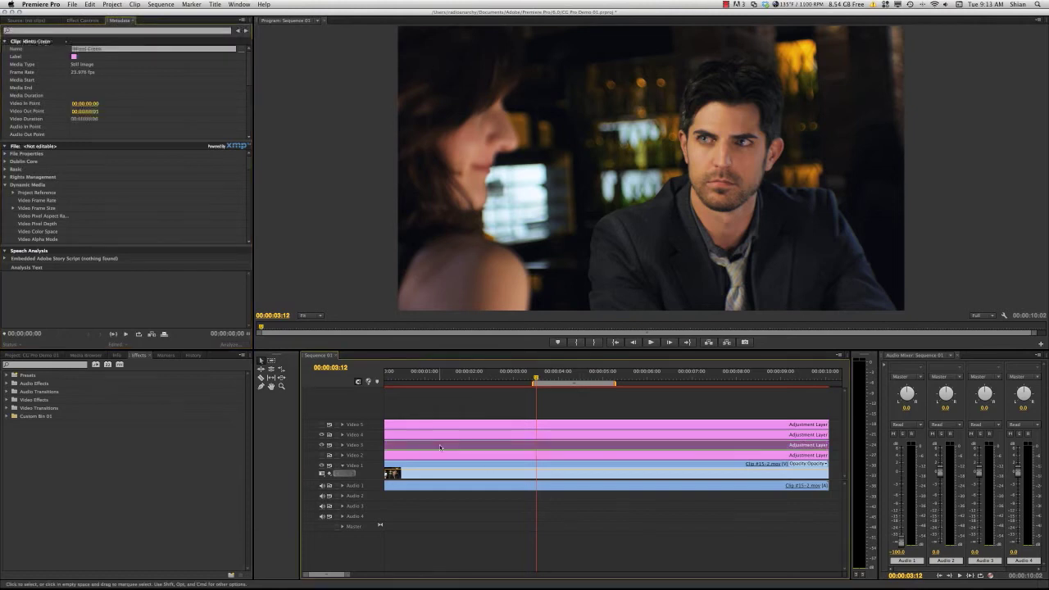
left_click(470, 435)
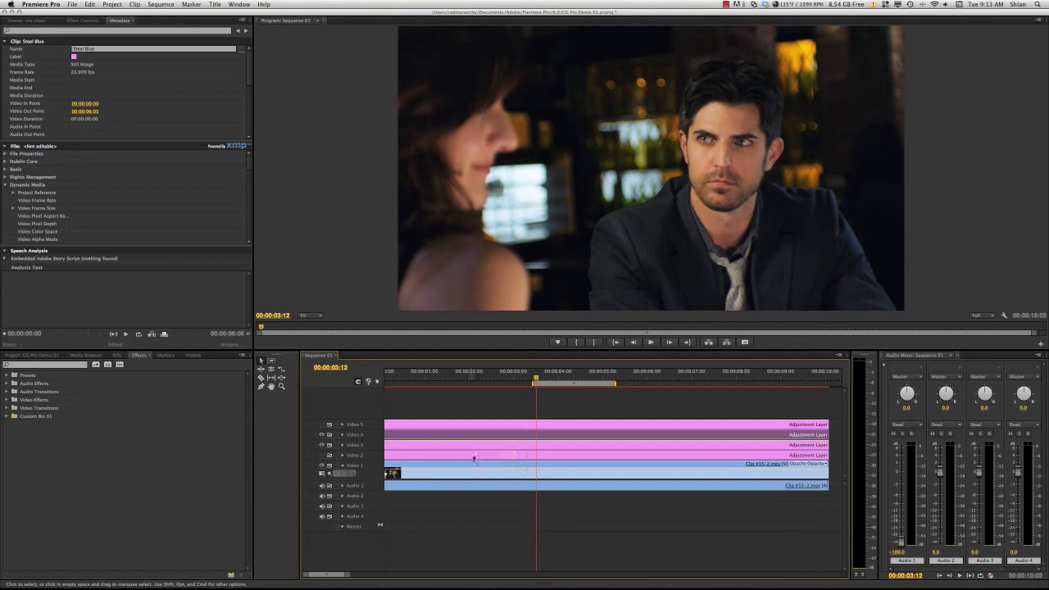
left_click(474, 455)
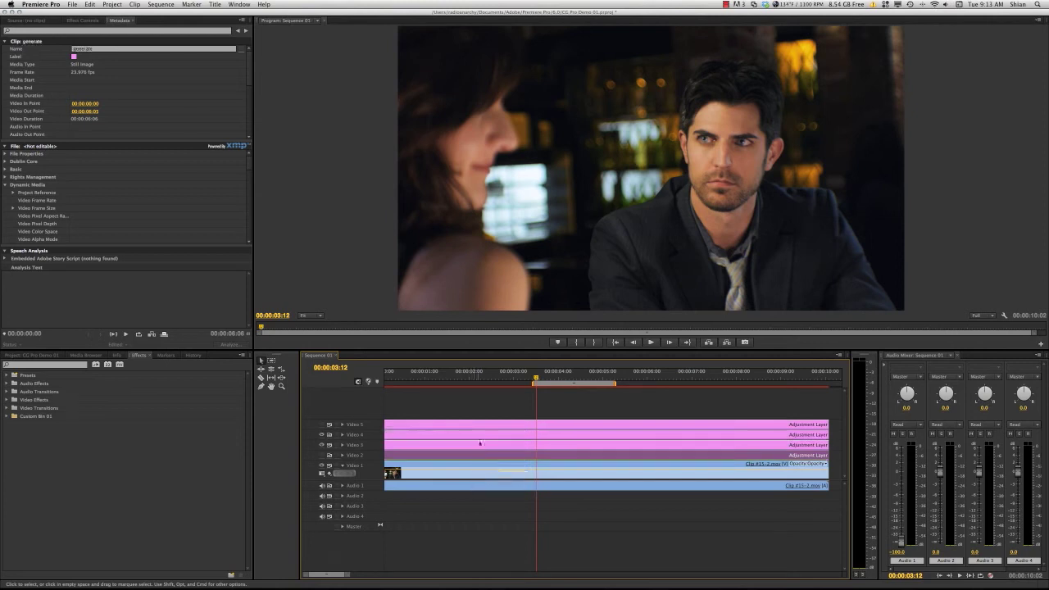
left_click(482, 425)
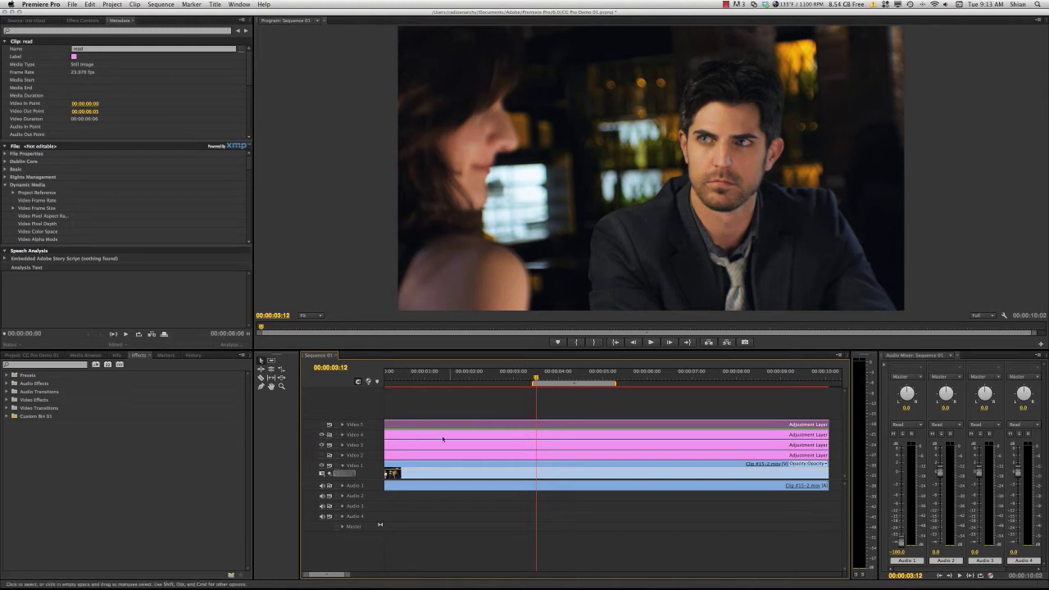
left_click(453, 438)
Step: Hide the Video 4 and Video 3 tracks and set the Minus Green layer's opacity to 67%
left_click(453, 447)
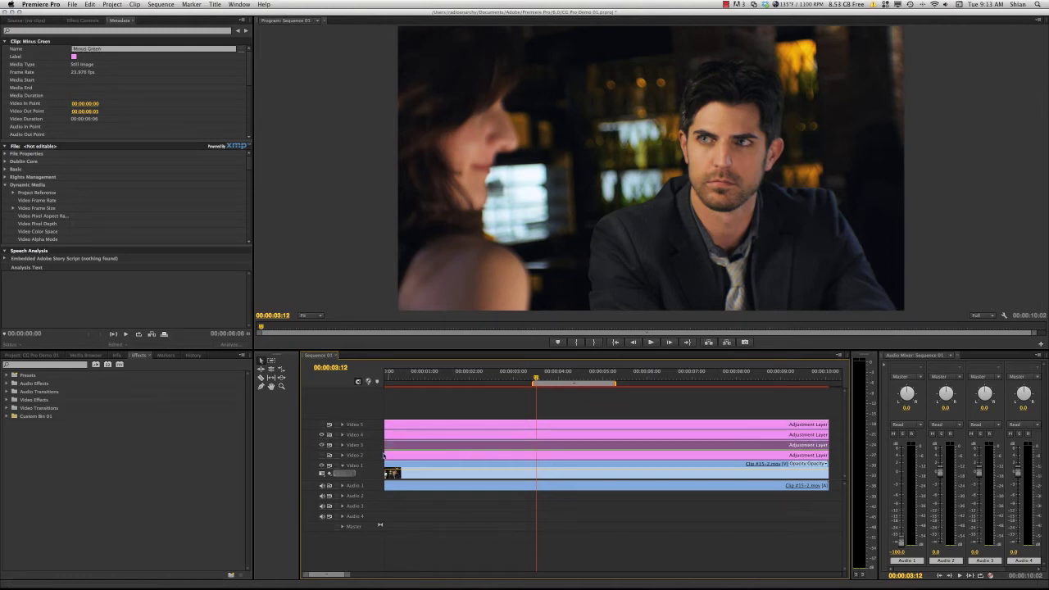
left_click(321, 435)
left_click(321, 444)
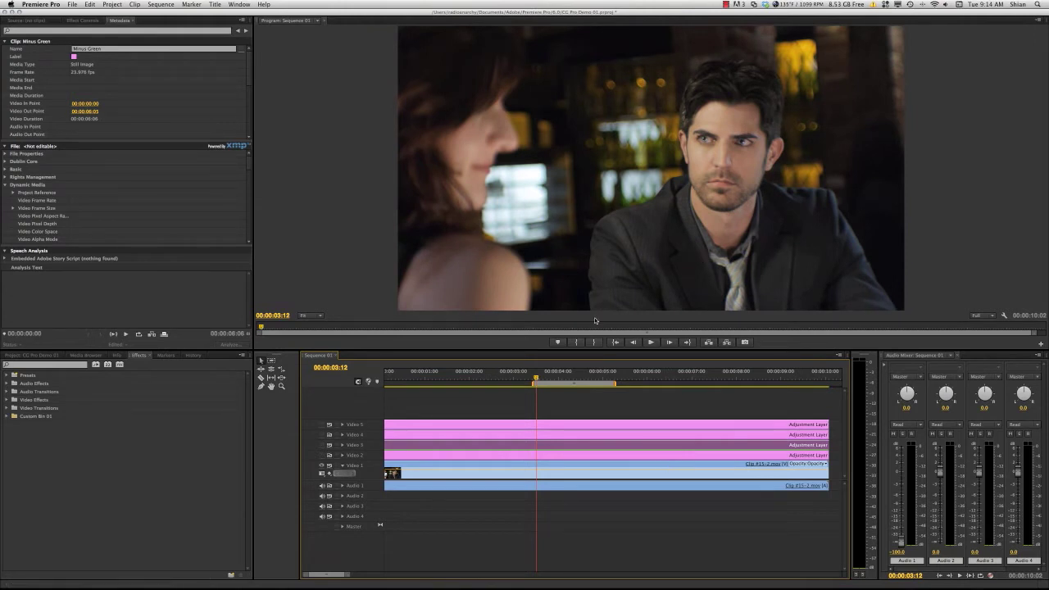
left_click(325, 445)
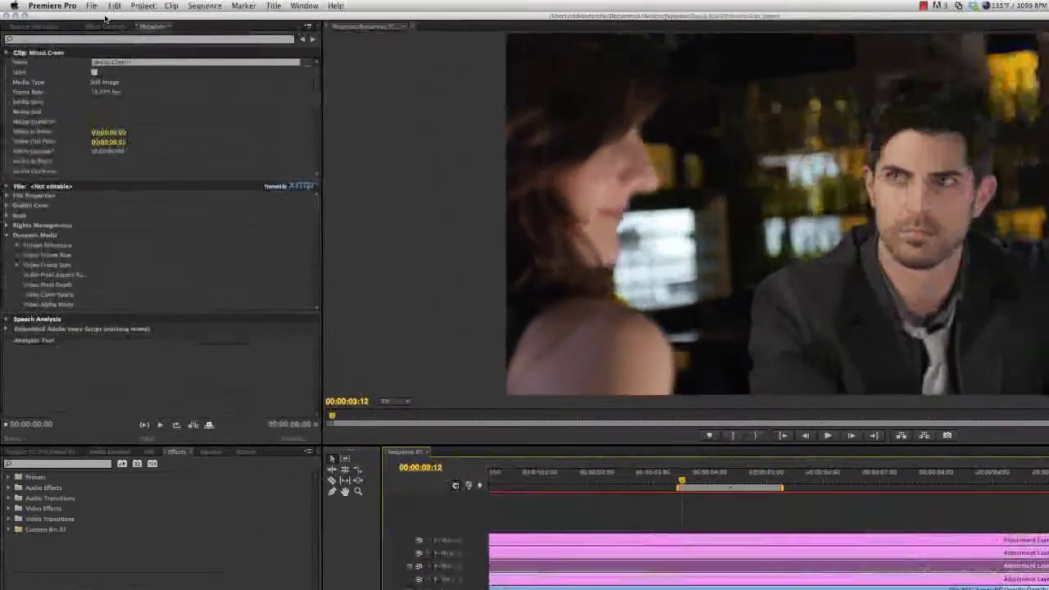
left_click(106, 26)
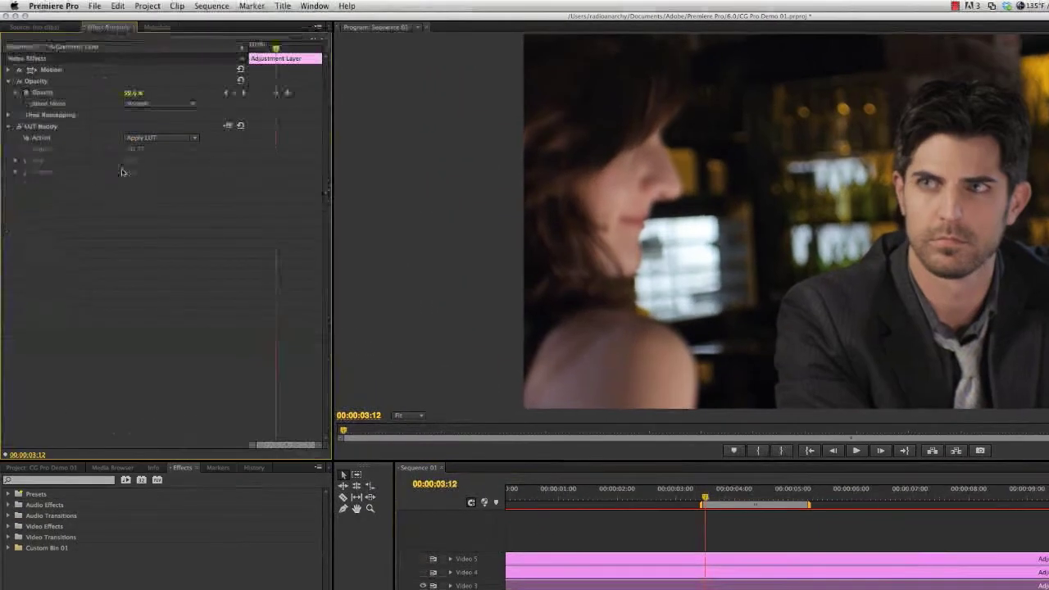
left_click_drag(133, 96, 137, 94)
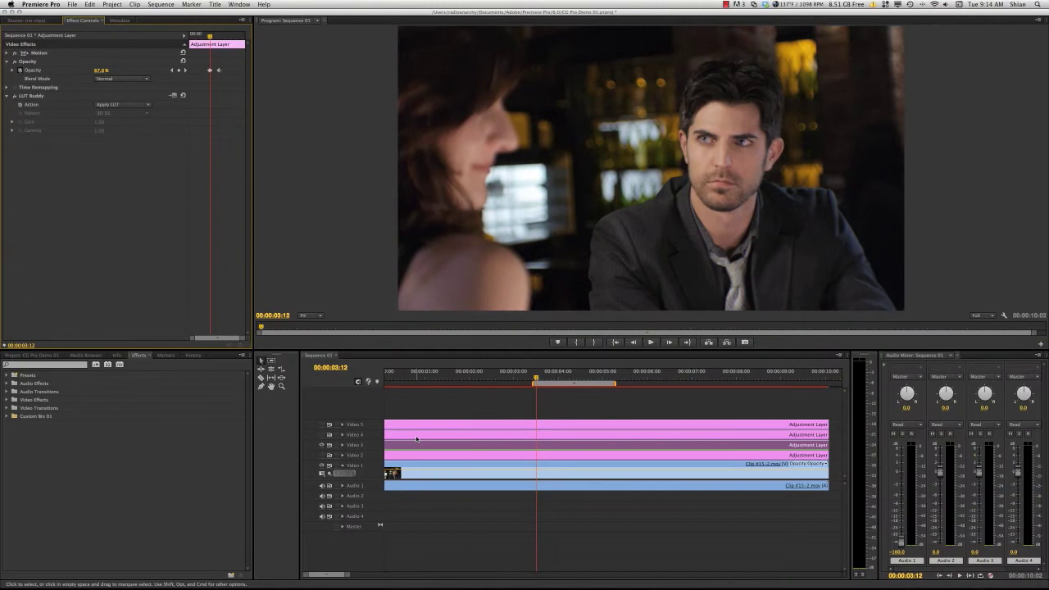
Step: Re-enable the Video 4 track, reset its Opacity to 100, then lower it to 48%
left_click(417, 436)
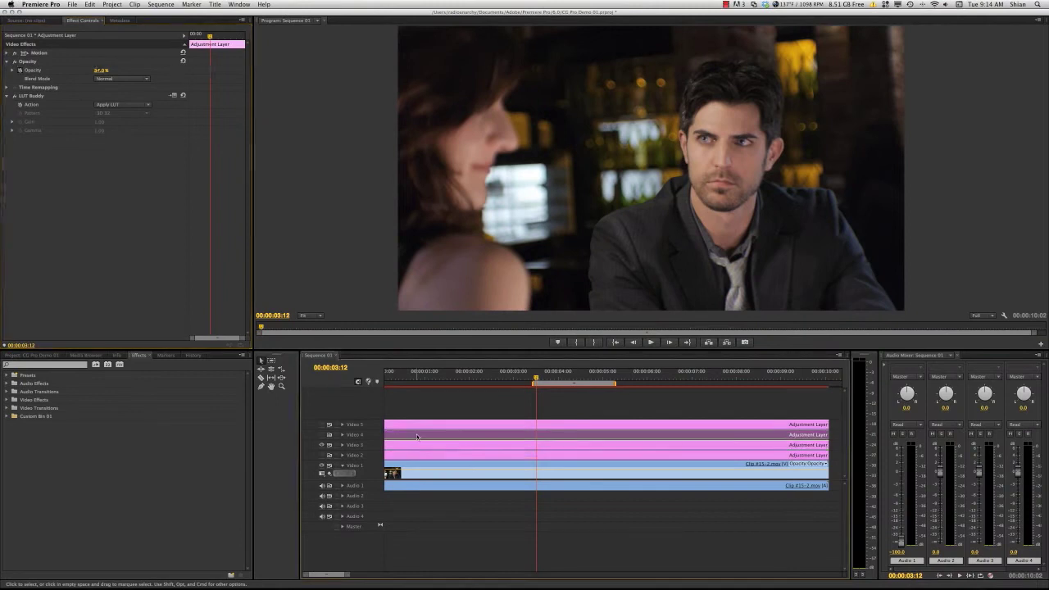
left_click(321, 434)
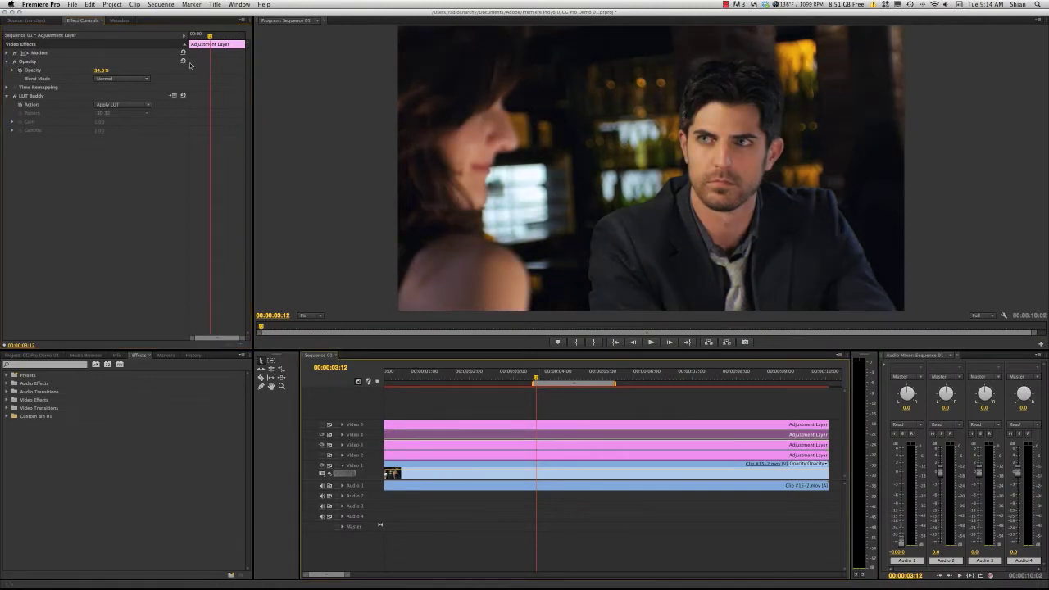
left_click(98, 71)
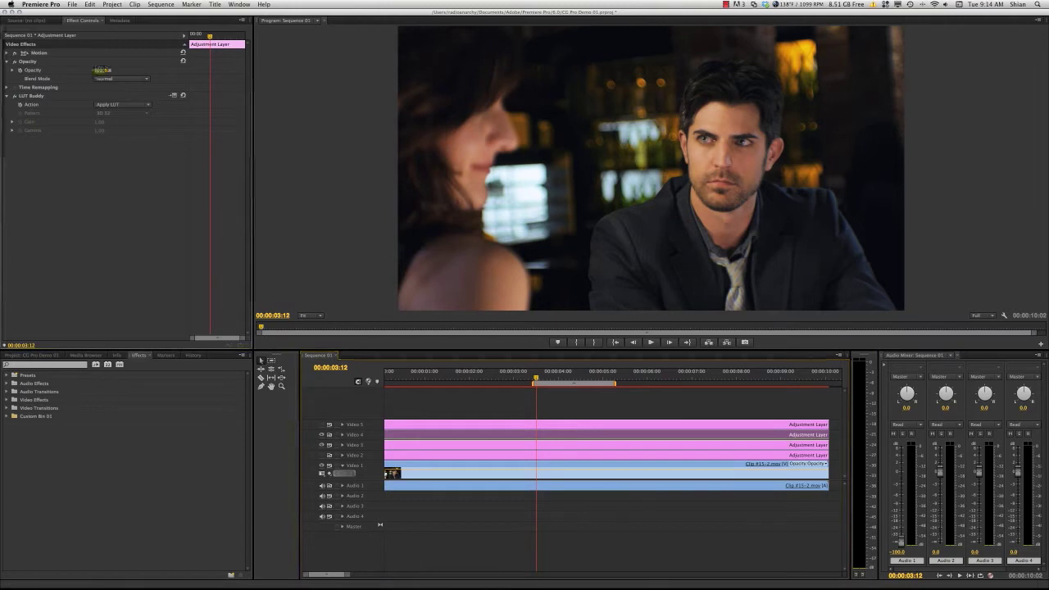
type("100")
key("Return")
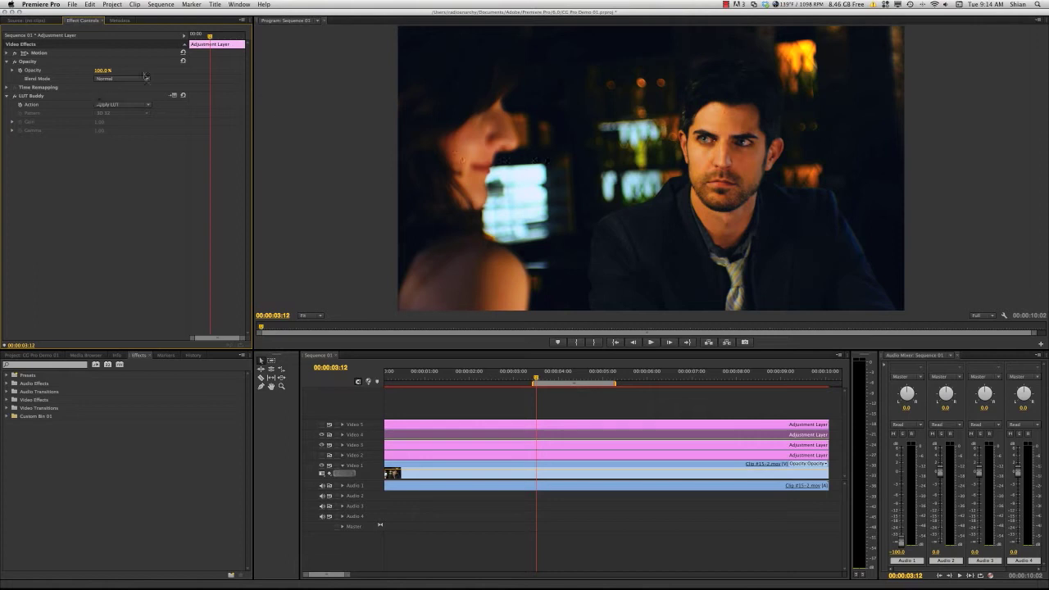
left_click_drag(143, 75, 123, 71)
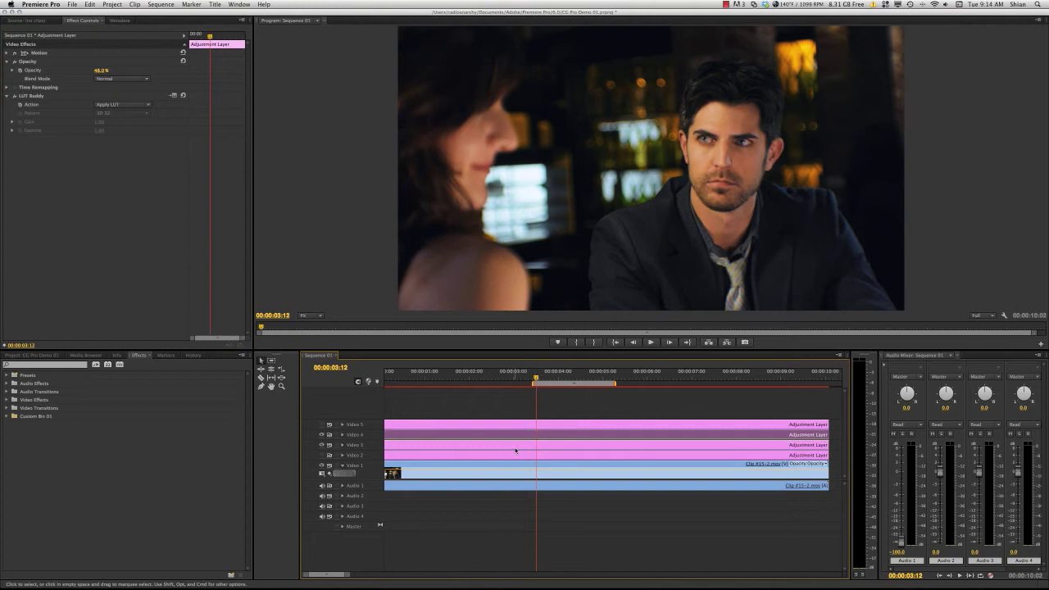
Step: Compare the Video 3 and Video 4 adjustment layers, checking the Video 4 opacity
left_click(515, 447)
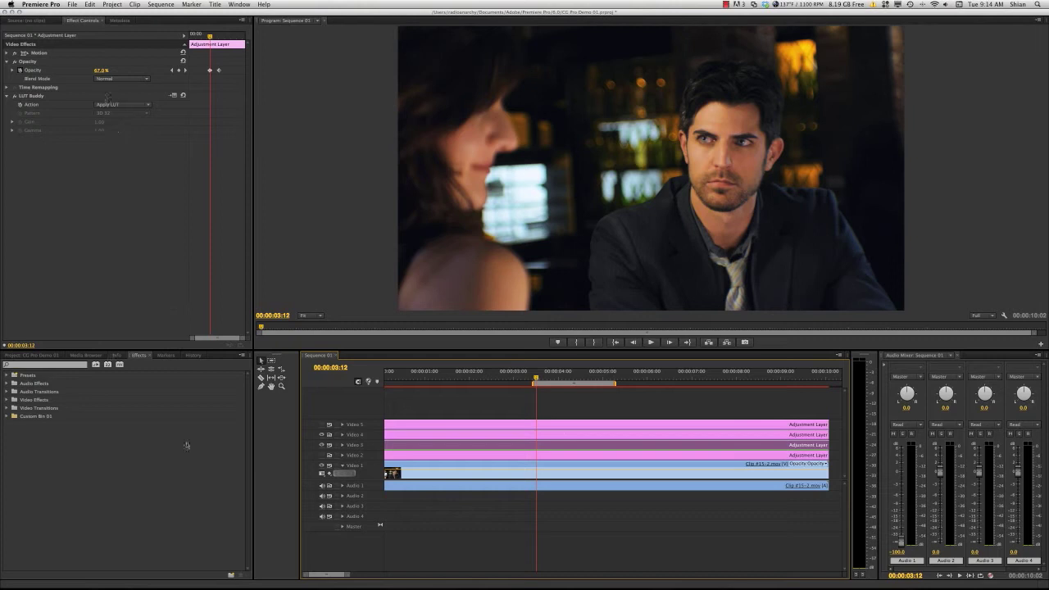
left_click(513, 435)
left_click(514, 446)
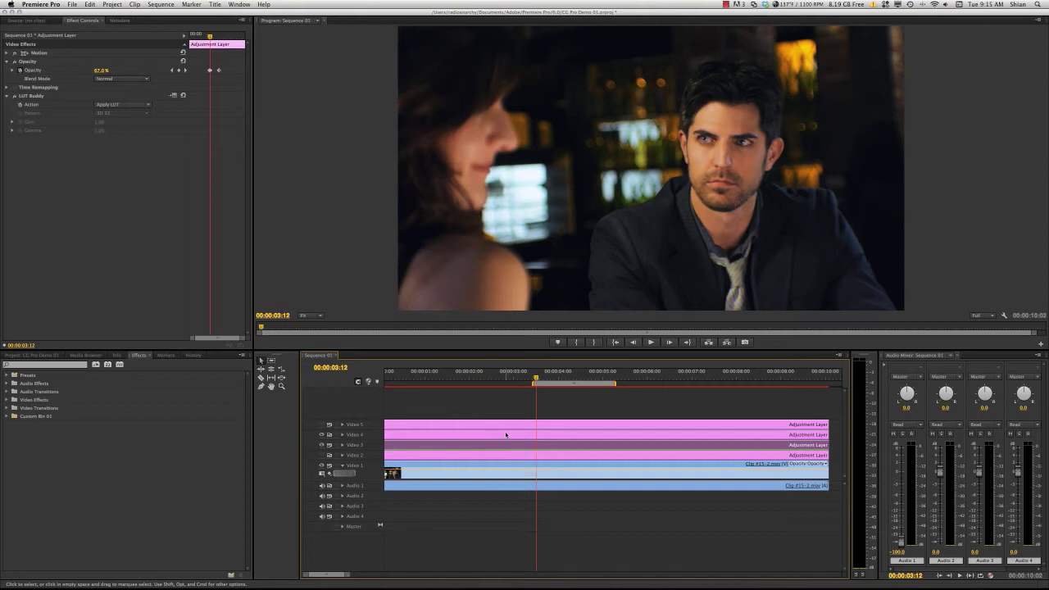
left_click(506, 434)
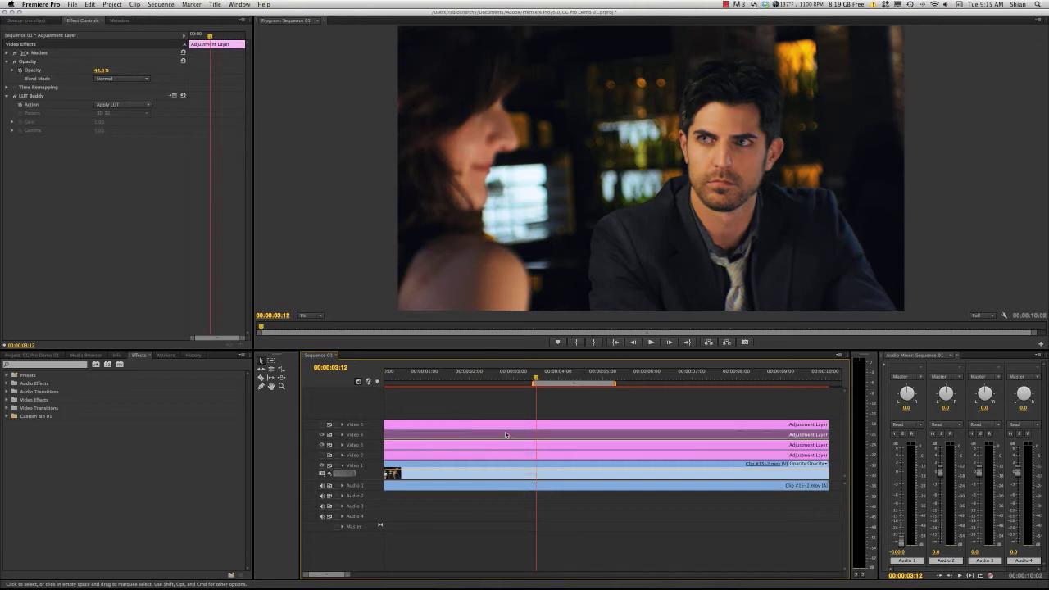
Step: Scrub the playhead from 00:00:03:21 to 00:00:04:00 to preview the graded shot
left_click(552, 378)
mouse_move(553, 378)
left_mouse_down()
mouse_move(596, 378)
mouse_move(499, 379)
mouse_move(585, 377)
mouse_move(546, 377)
mouse_move(562, 378)
left_mouse_up()
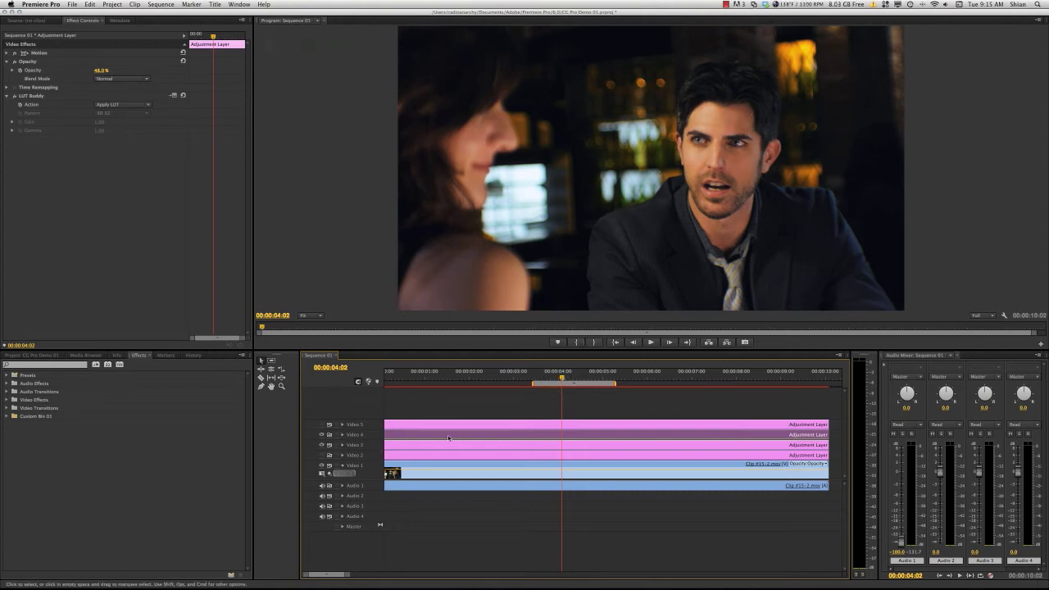
mouse_move(562, 377)
left_mouse_down()
mouse_move(490, 380)
mouse_move(571, 386)
mouse_move(558, 382)
left_mouse_up()
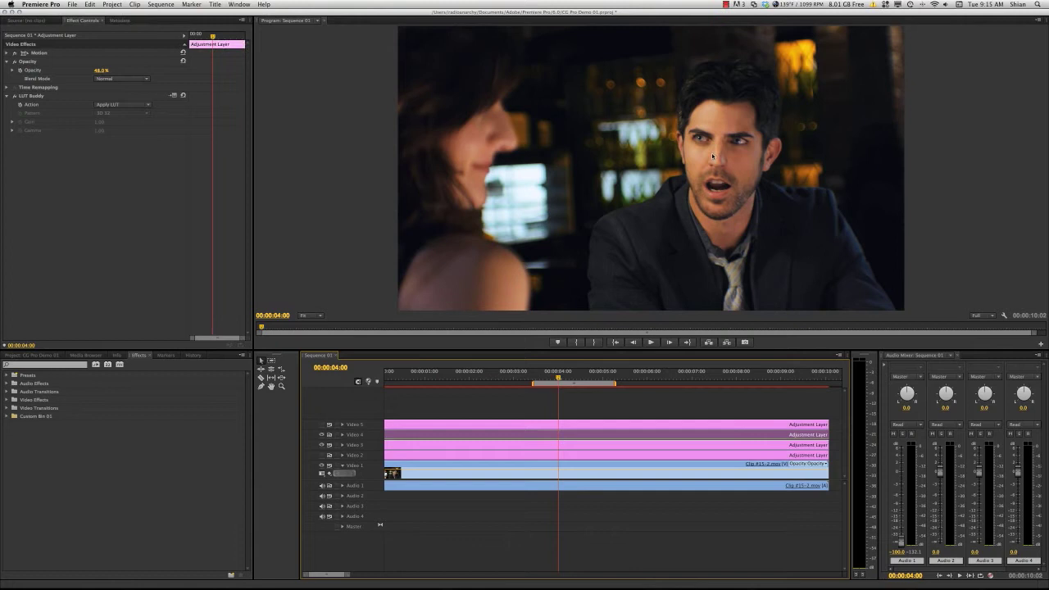
Step: Set the Video 2 adjustment layer's LUT Buddy Action to Draw Pattern
left_click(508, 455)
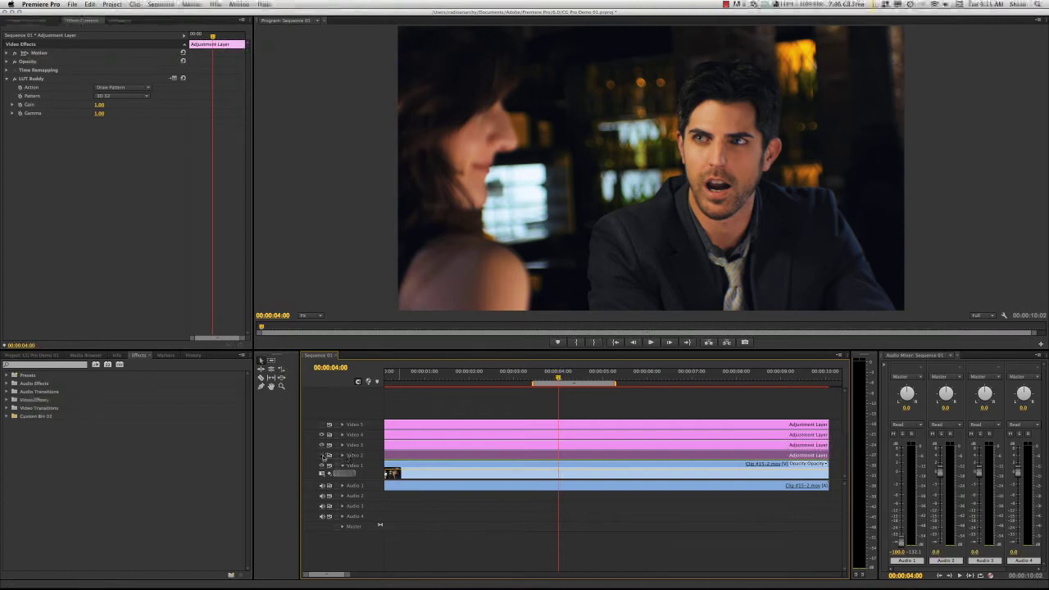
left_click(122, 88)
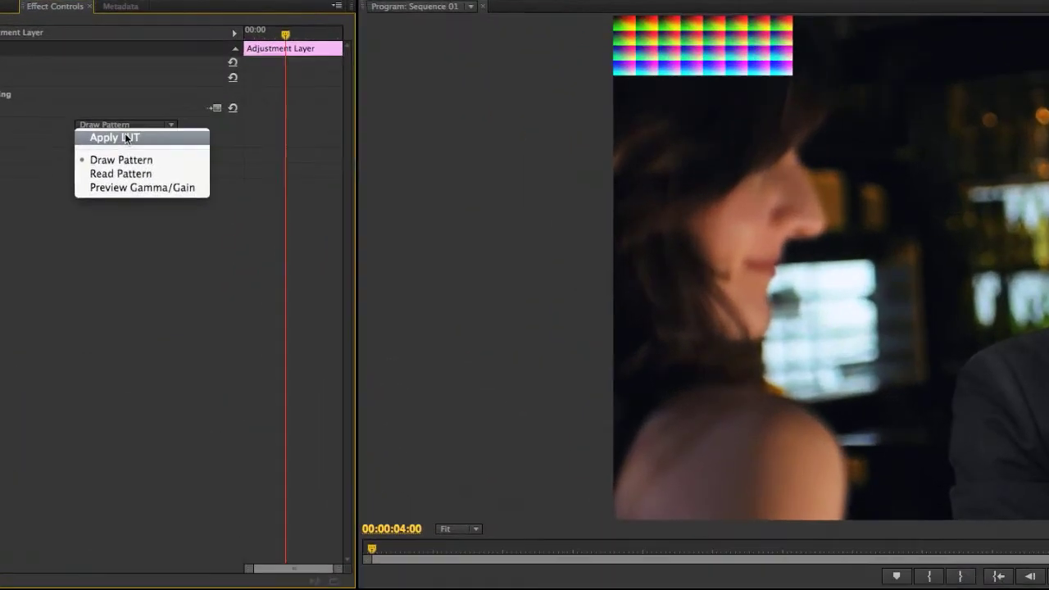
left_click(122, 95)
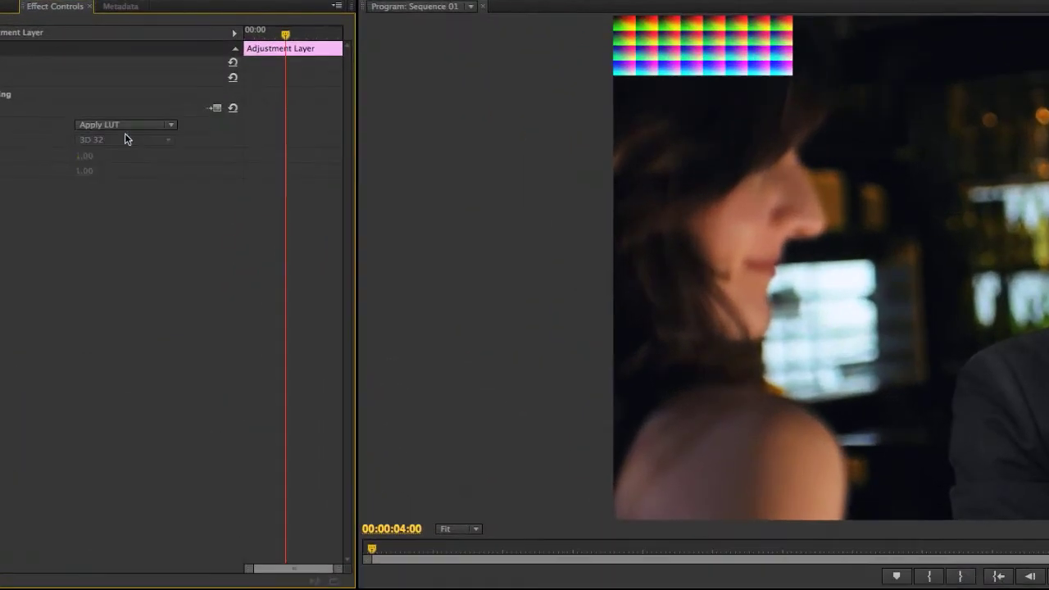
left_click(138, 126)
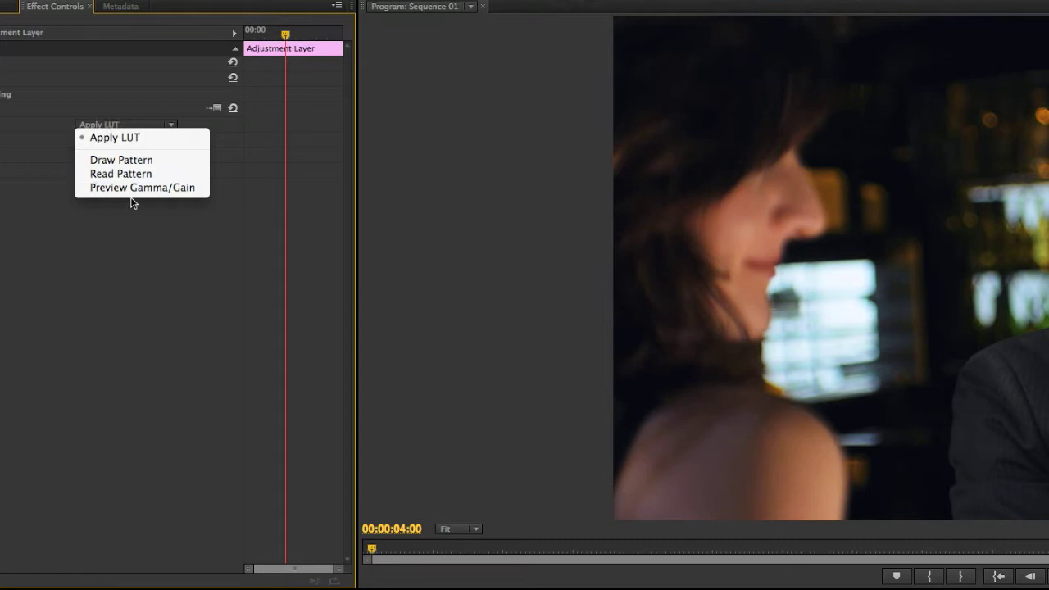
left_click(133, 161)
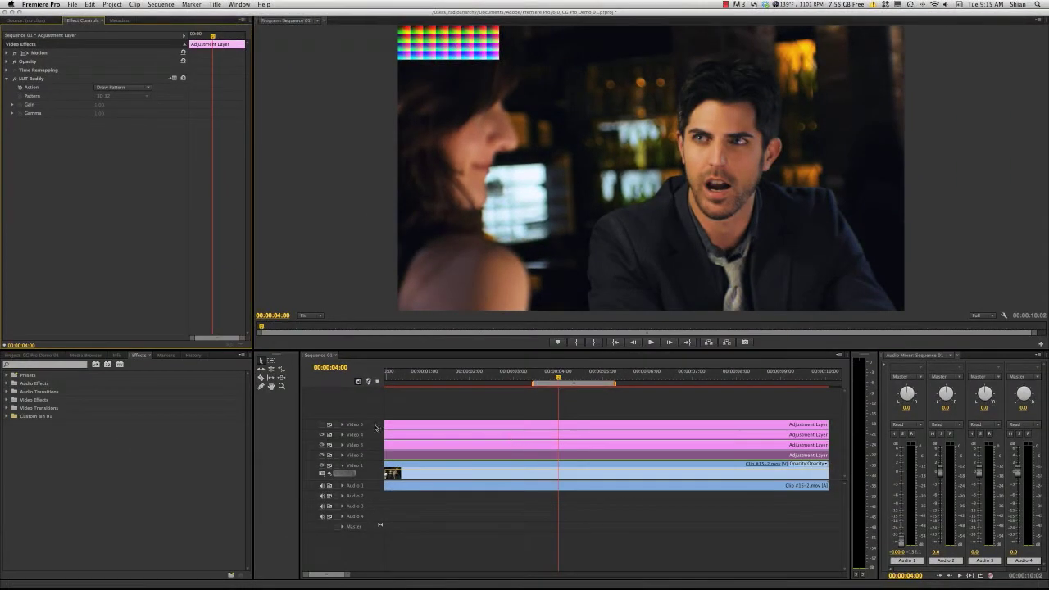
Step: Select the top Video 5 adjustment layer and play back the sequence with the pattern shown
left_click(420, 427)
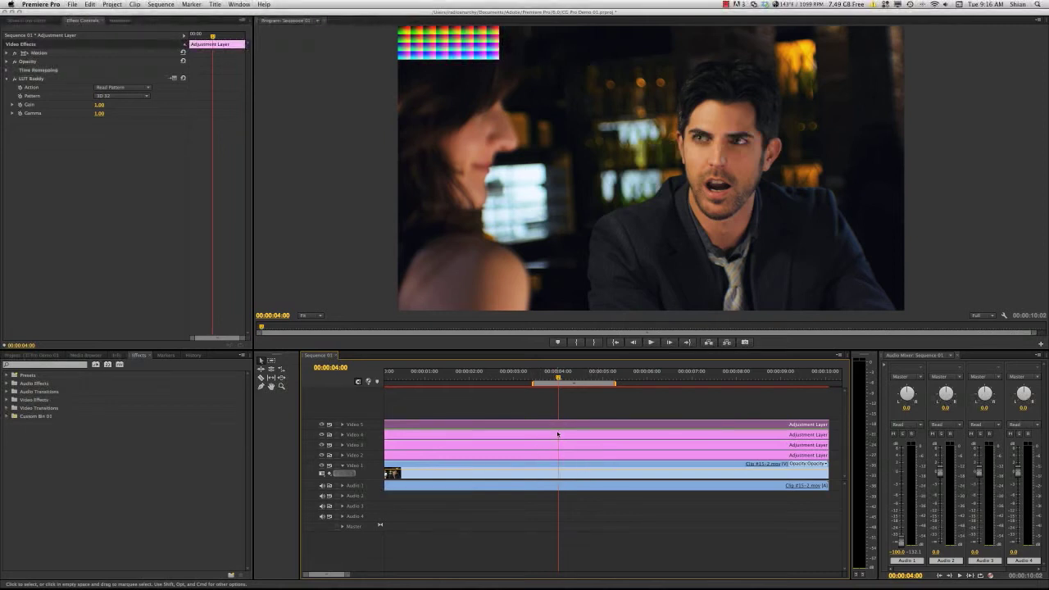
key("space")
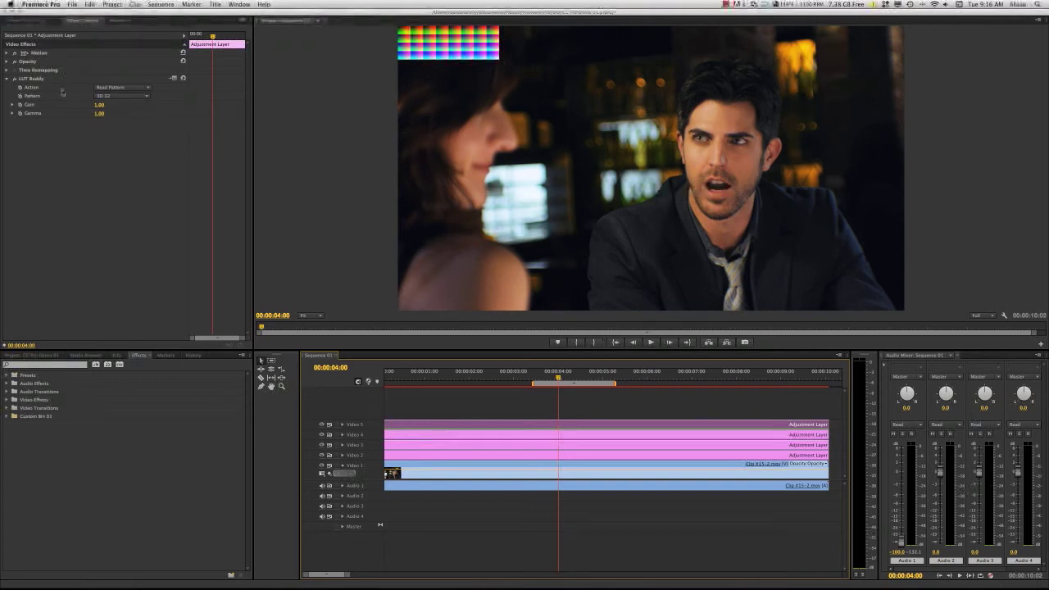
left_click(568, 456)
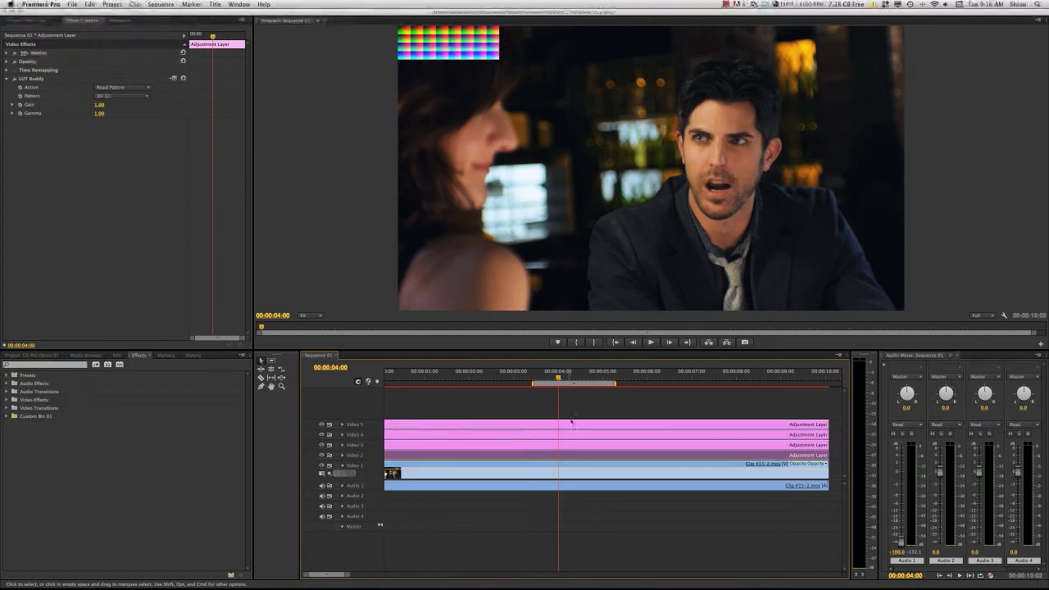
left_click(571, 425)
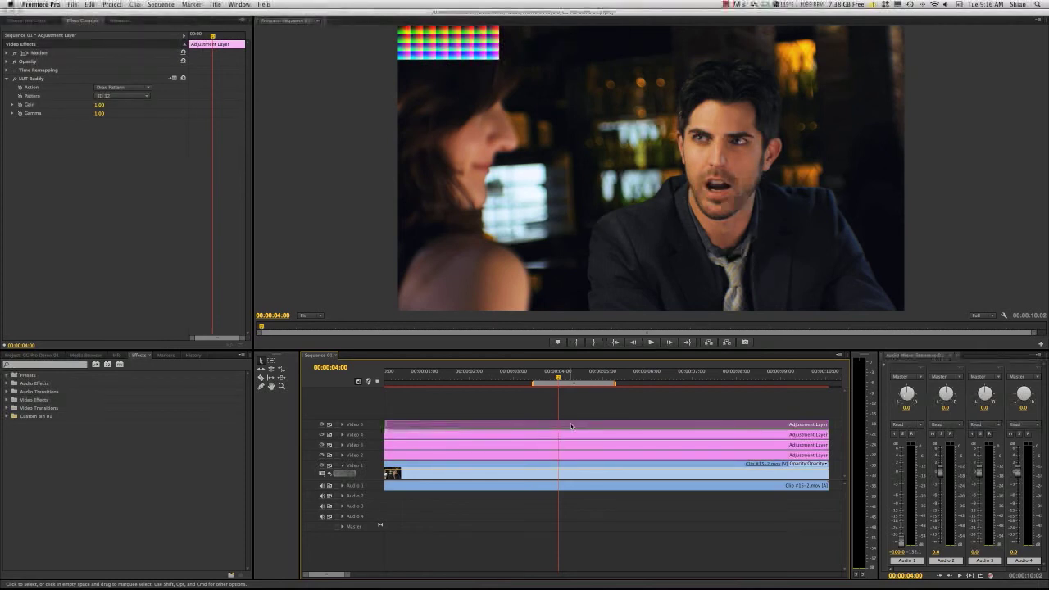
Step: Export the captured grade from LUT Buddy options as PP test.cube in the CUSTOM LUTs folder
left_click(173, 80)
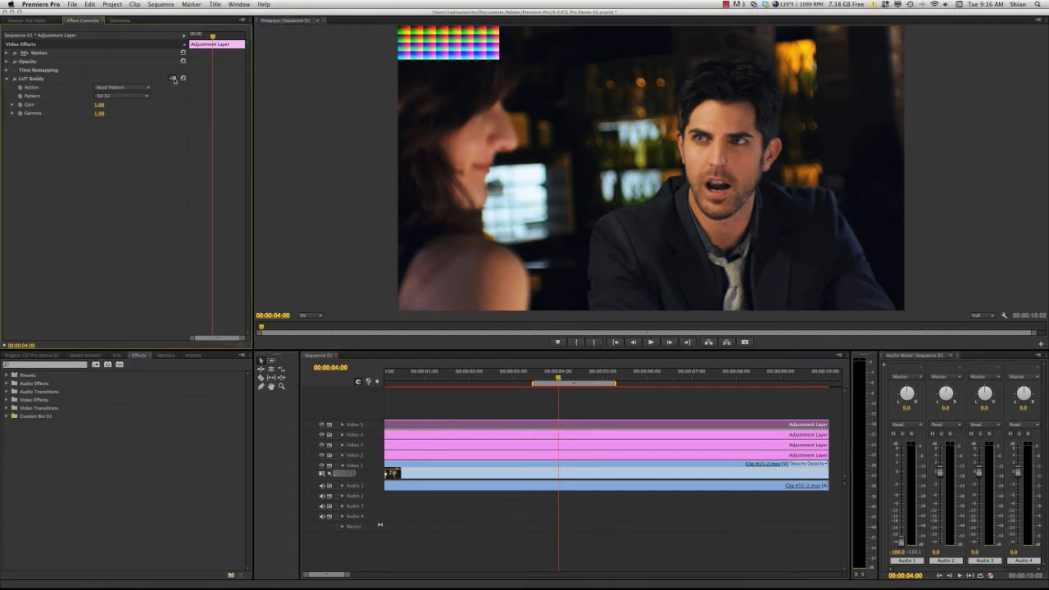
left_click(528, 230)
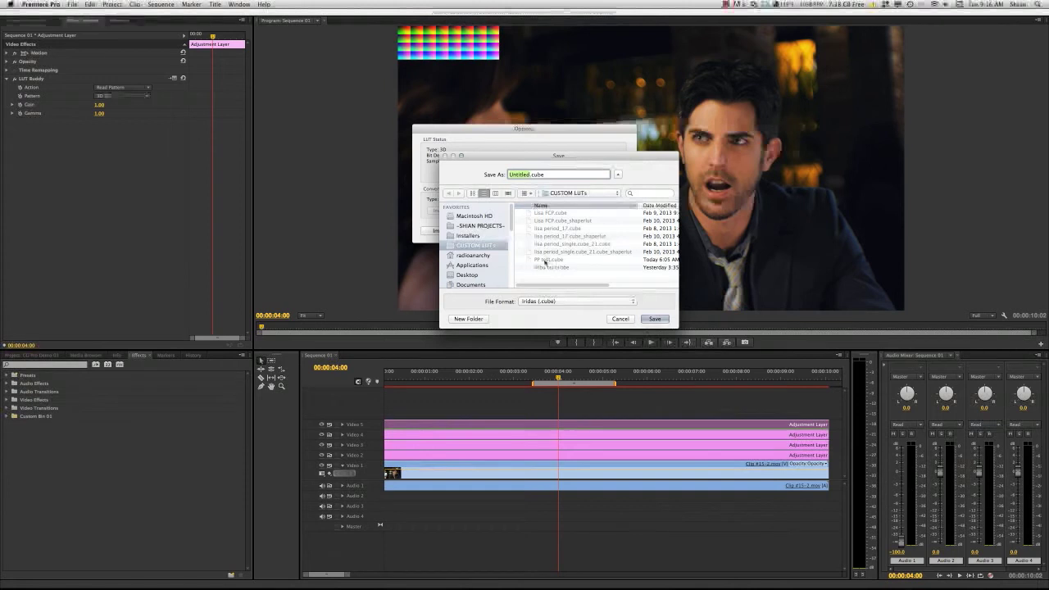
left_click(545, 259)
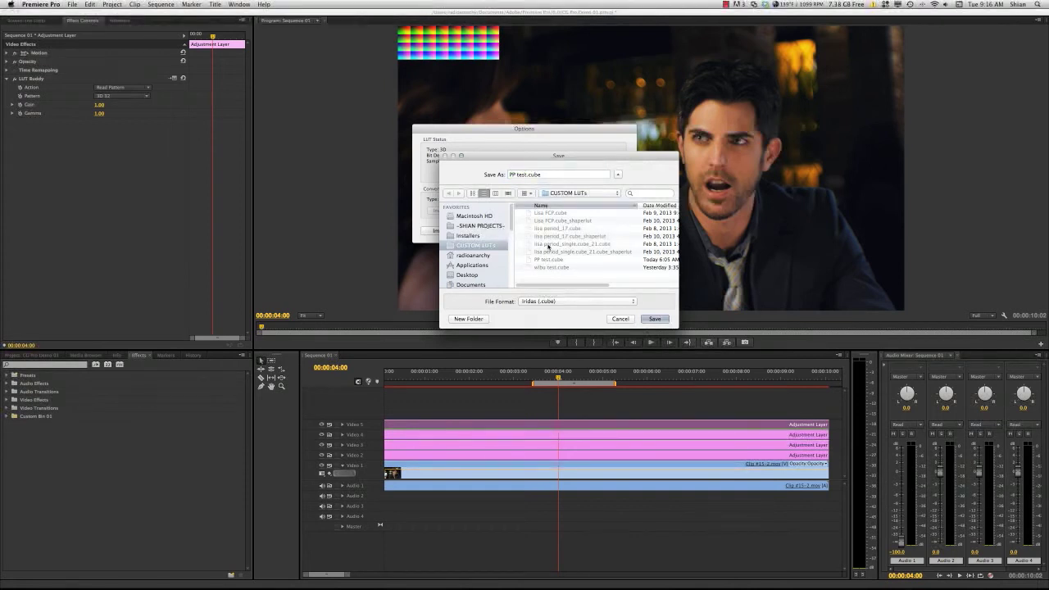
left_click(640, 319)
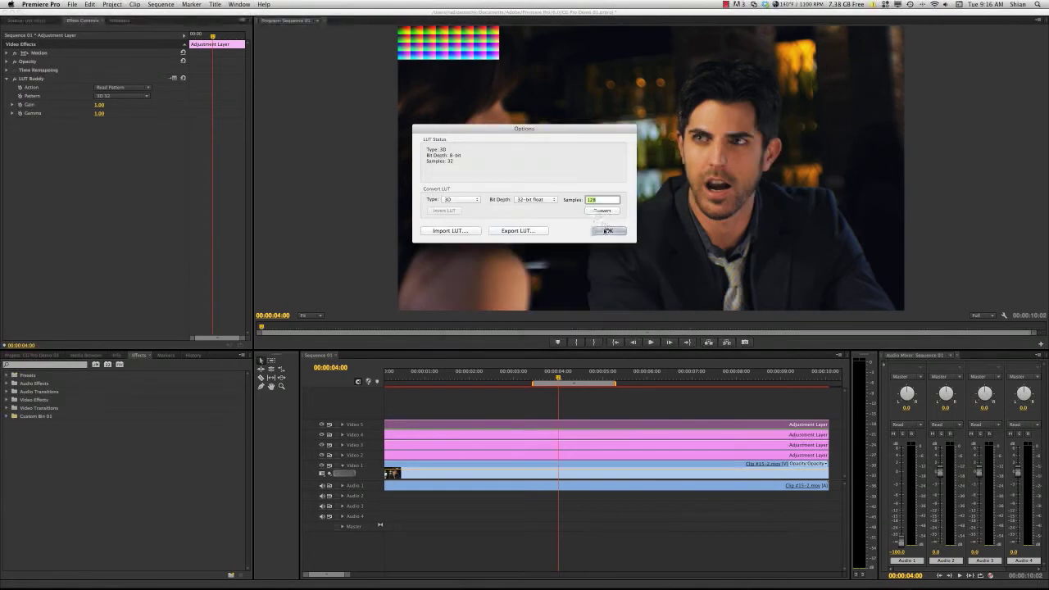
left_click(604, 229)
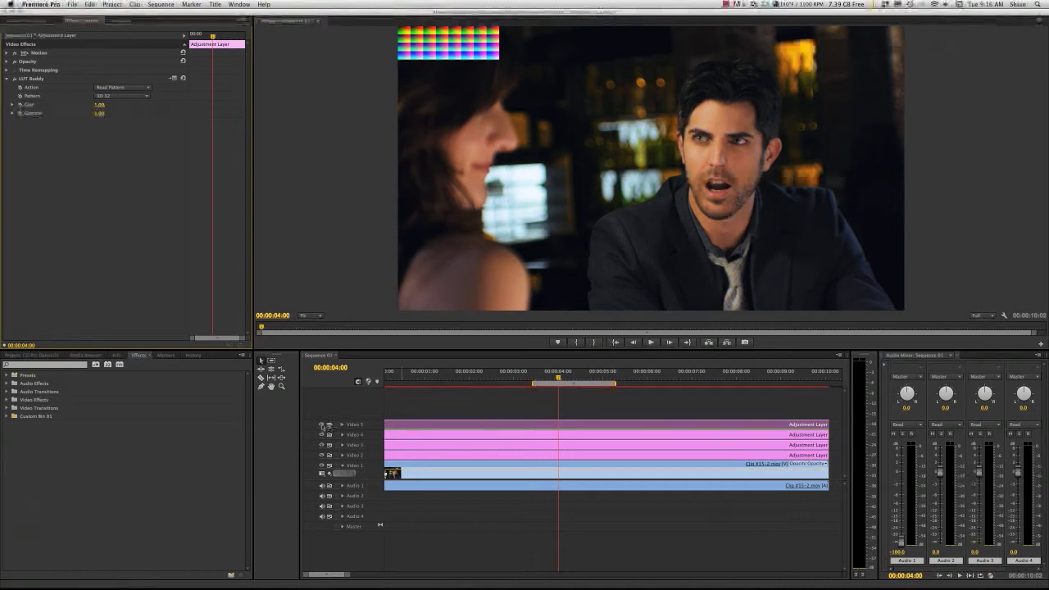
Step: Hide the Video 5 and Video 4 tracks and return to the Project panel
left_click_drag(321, 425, 323, 456)
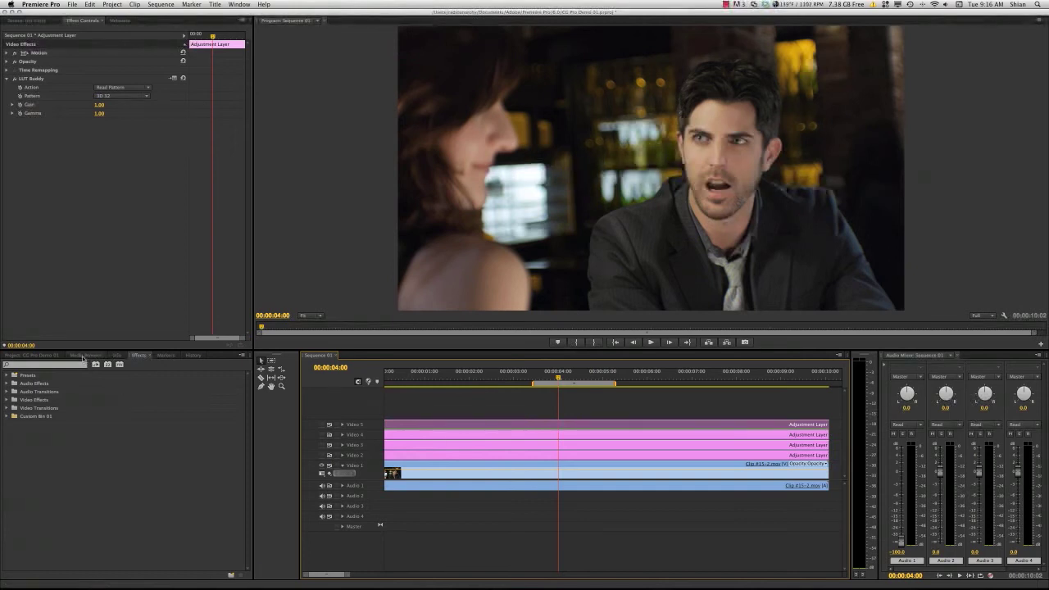
left_click(83, 355)
left_click(38, 355)
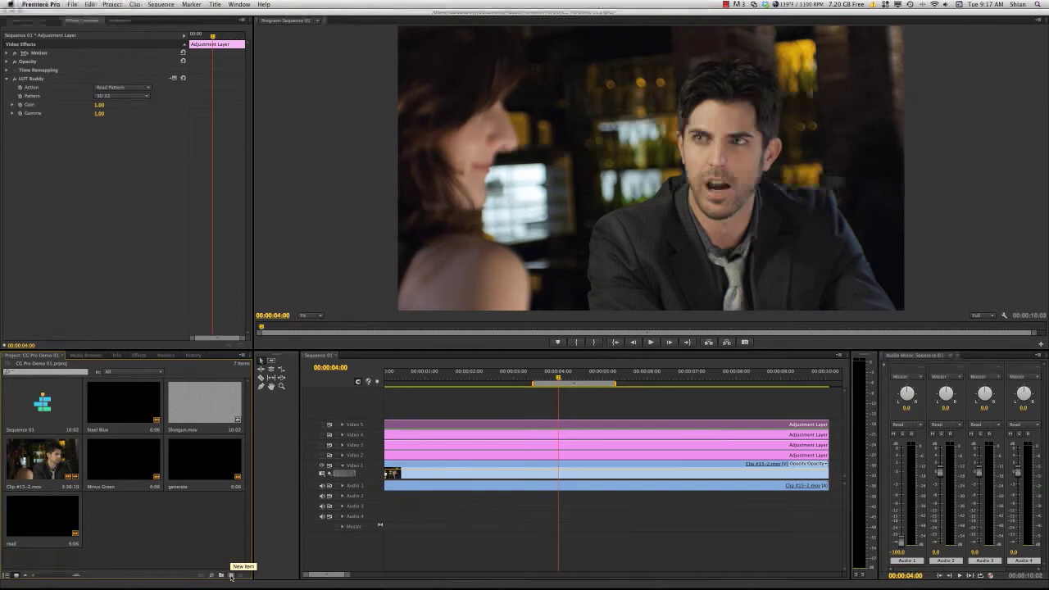
Step: Create a new 1920x1080 adjustment layer with Square Pixels aspect ratio
left_click(231, 576)
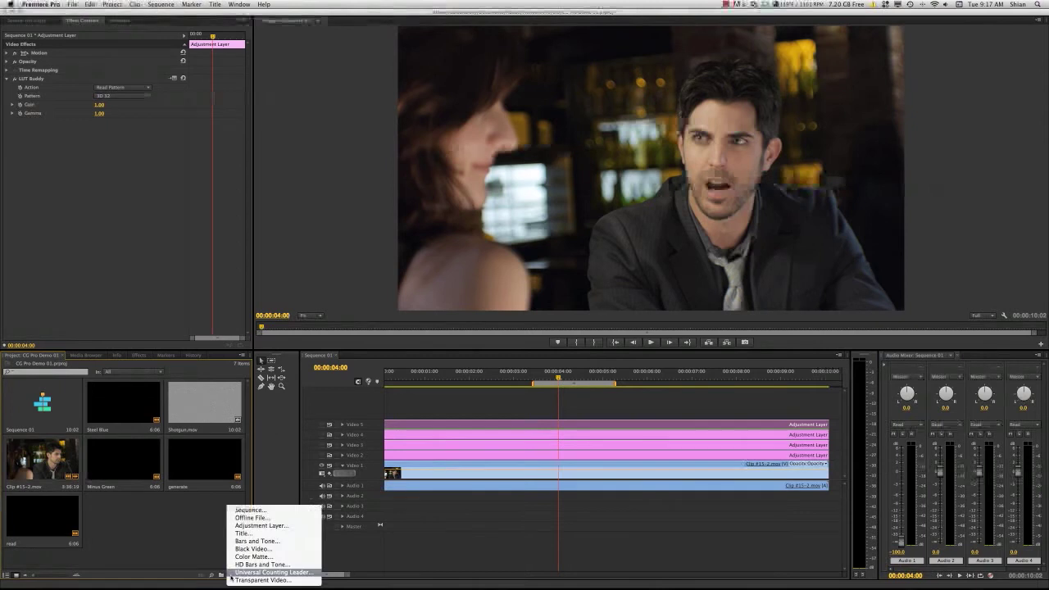
left_click(261, 525)
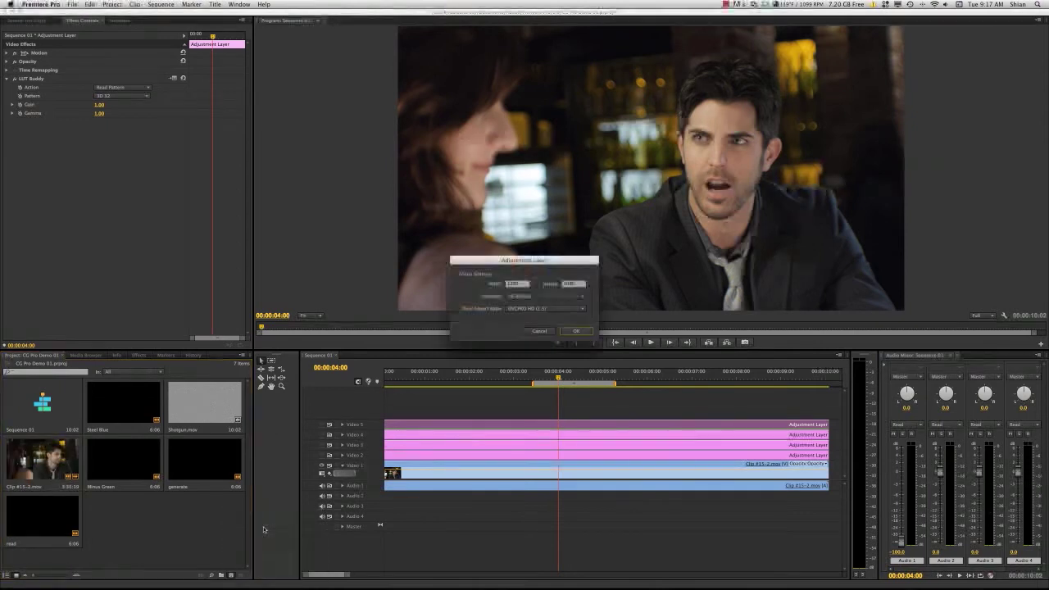
left_click(555, 308)
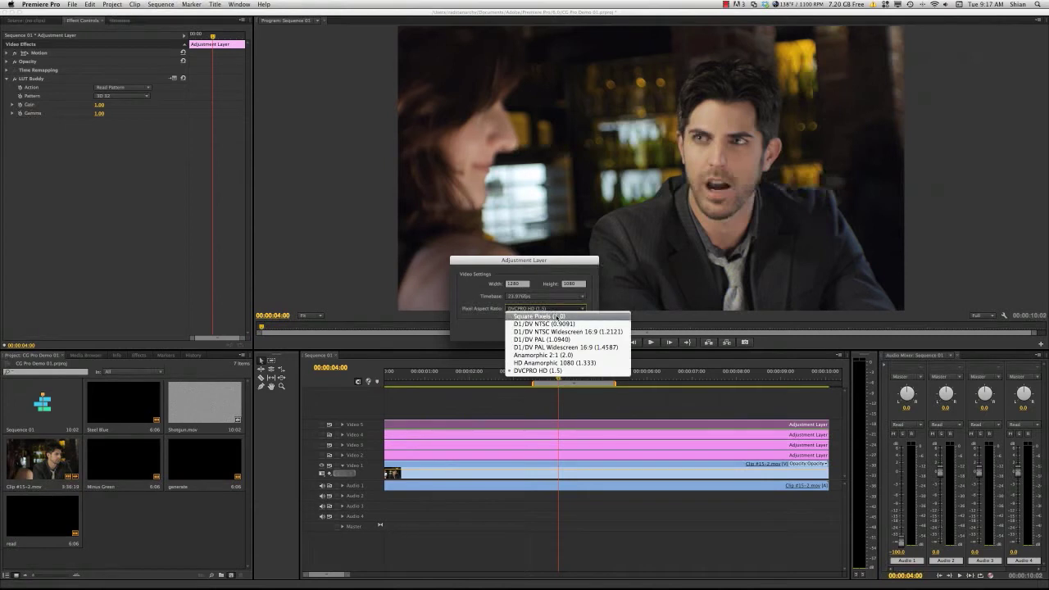
left_click(555, 310)
double_click(515, 284)
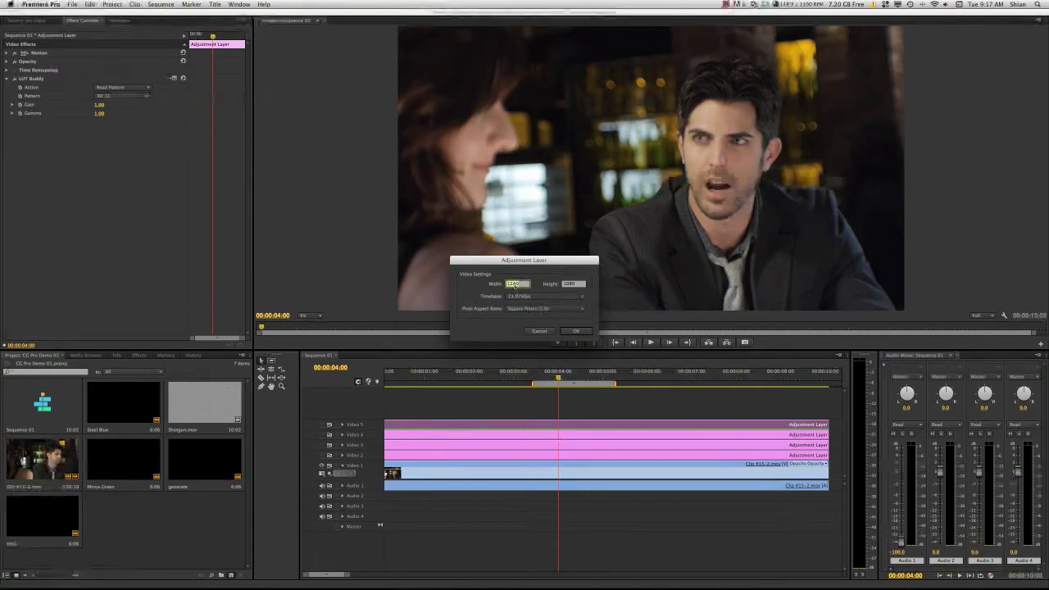
type("19")
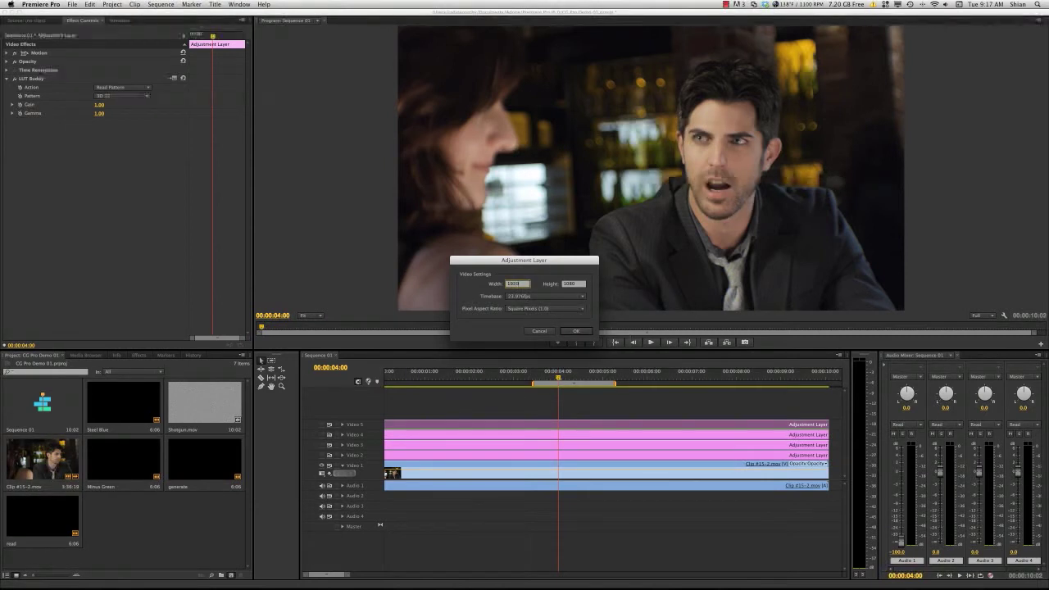
left_click(576, 331)
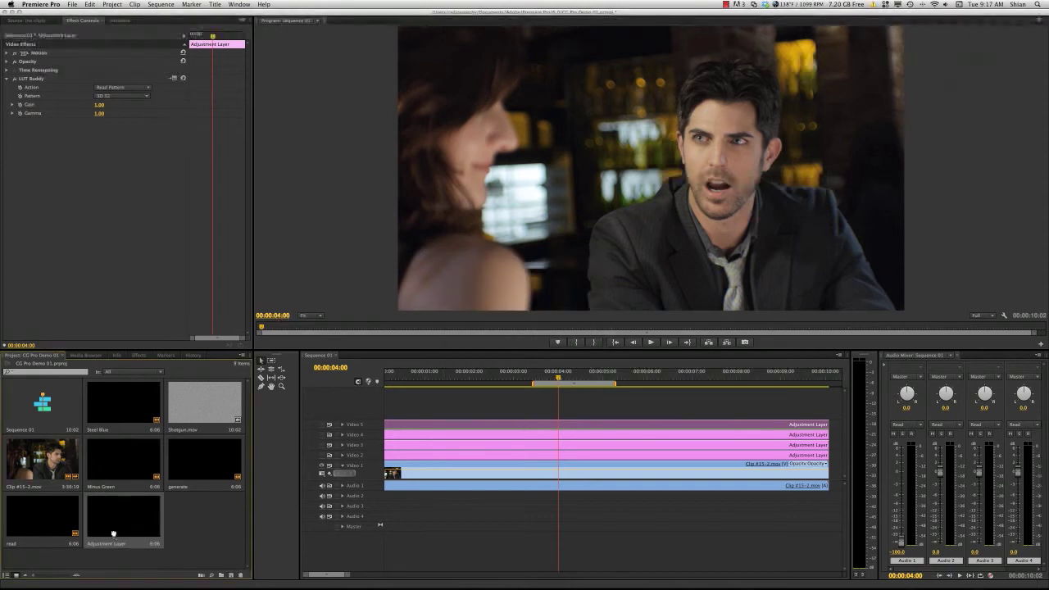
Step: Place the new adjustment layer on a new Video 6 track, extended to the sequence end
left_click_drag(113, 534, 456, 416)
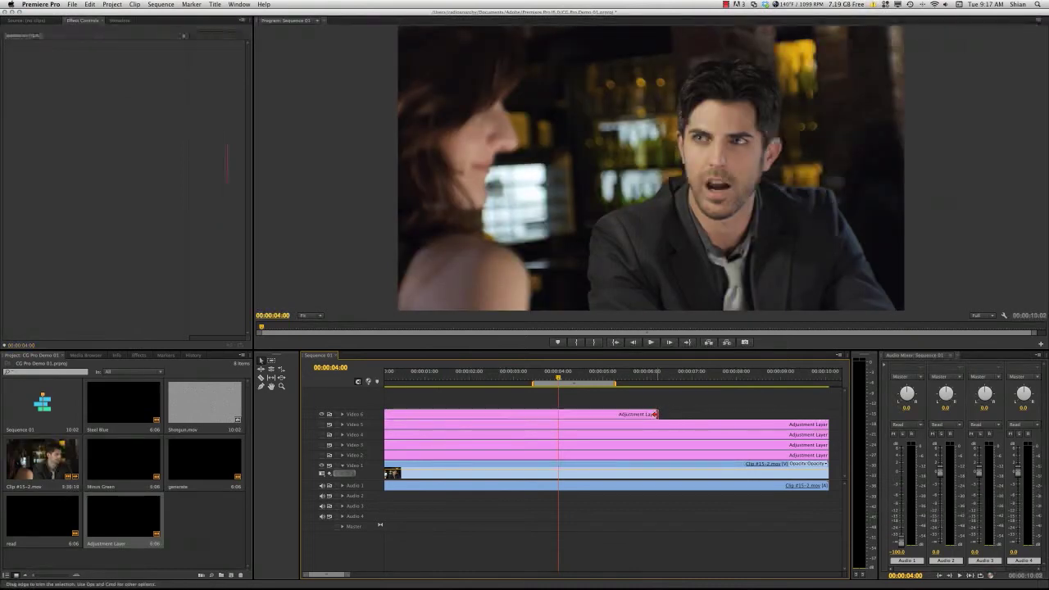
left_click_drag(654, 414, 828, 414)
left_click(537, 412)
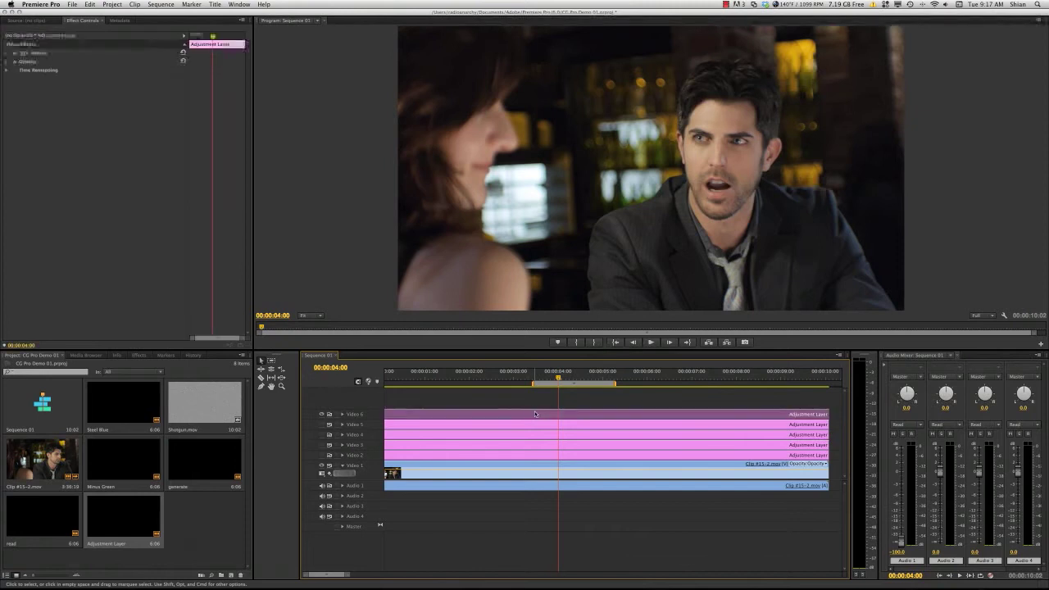
left_click(141, 355)
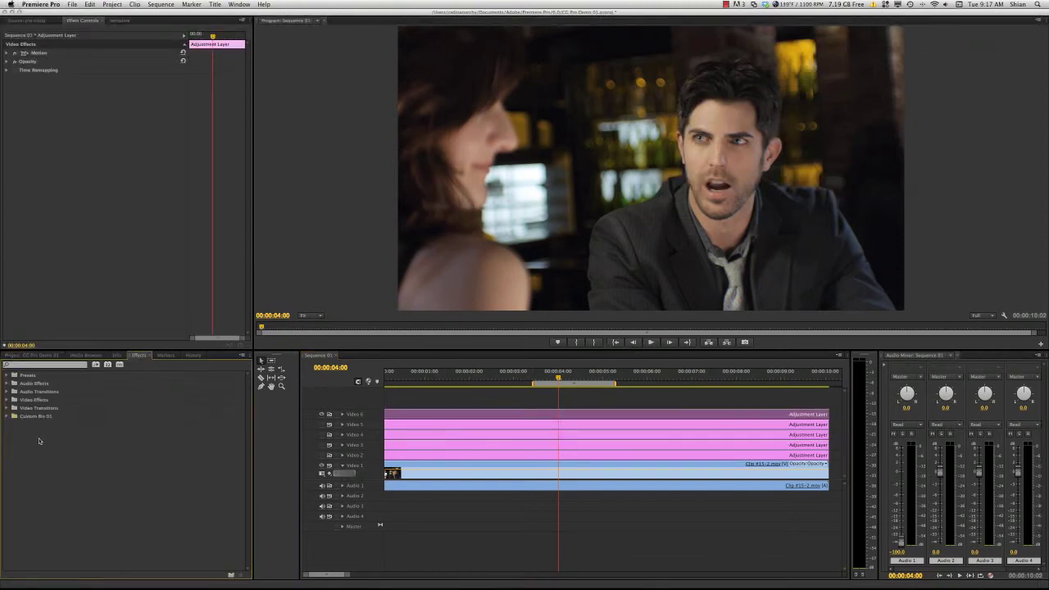
Step: Apply LUT Buddy from Magic Bullet Colorista to the Video 6 layer and import PP test.cube
left_click(7, 399)
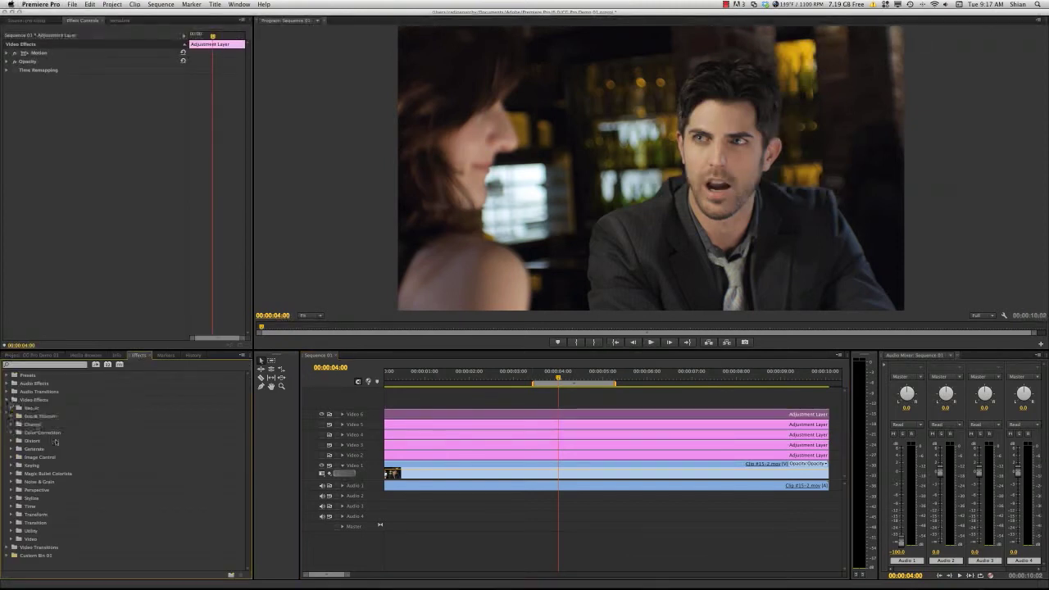
left_click(14, 473)
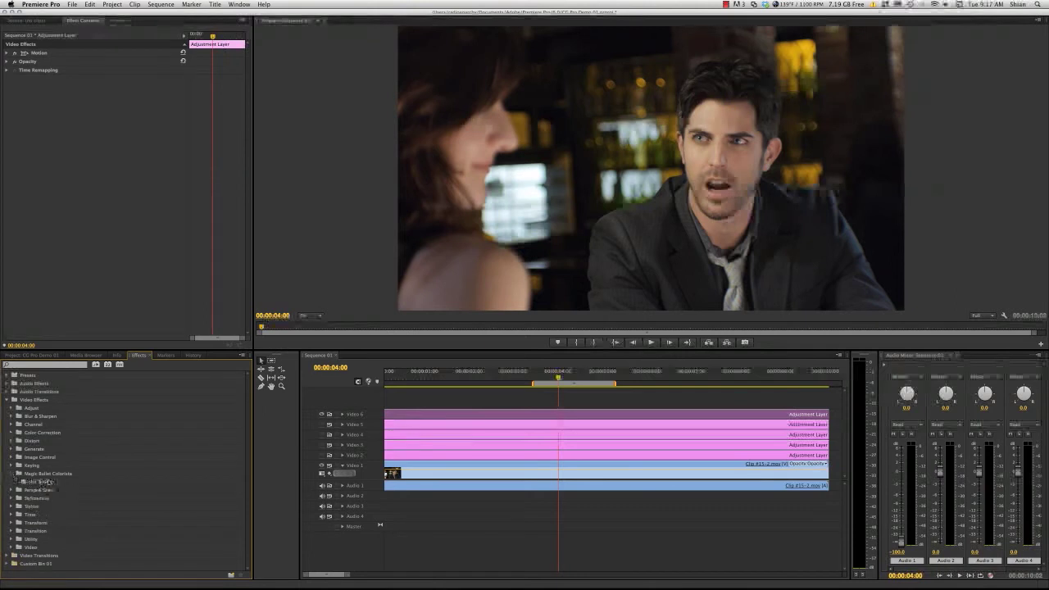
left_click_drag(45, 482, 90, 234)
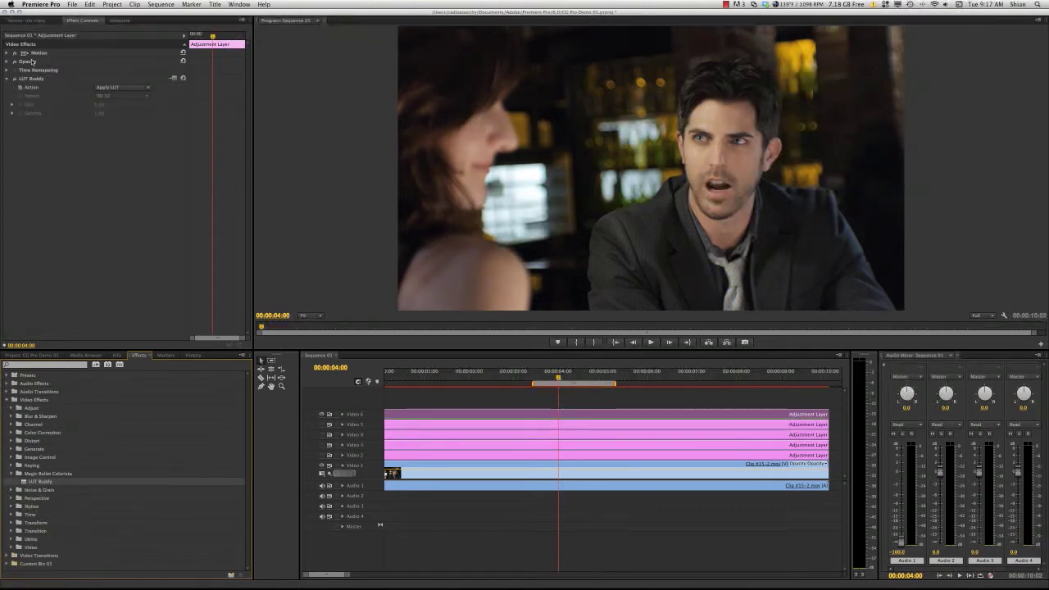
left_click(171, 79)
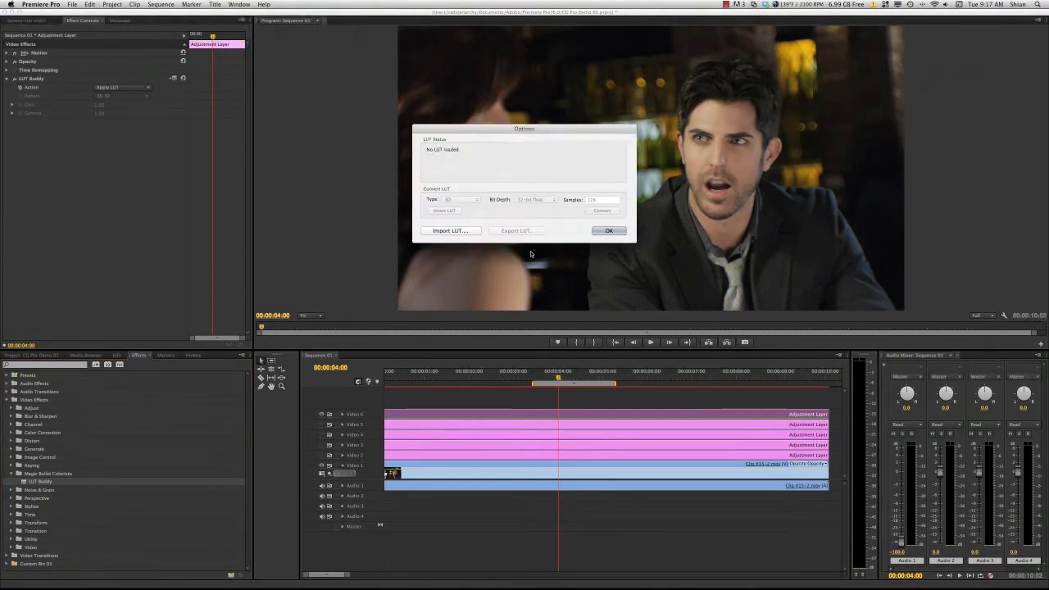
left_click(475, 232)
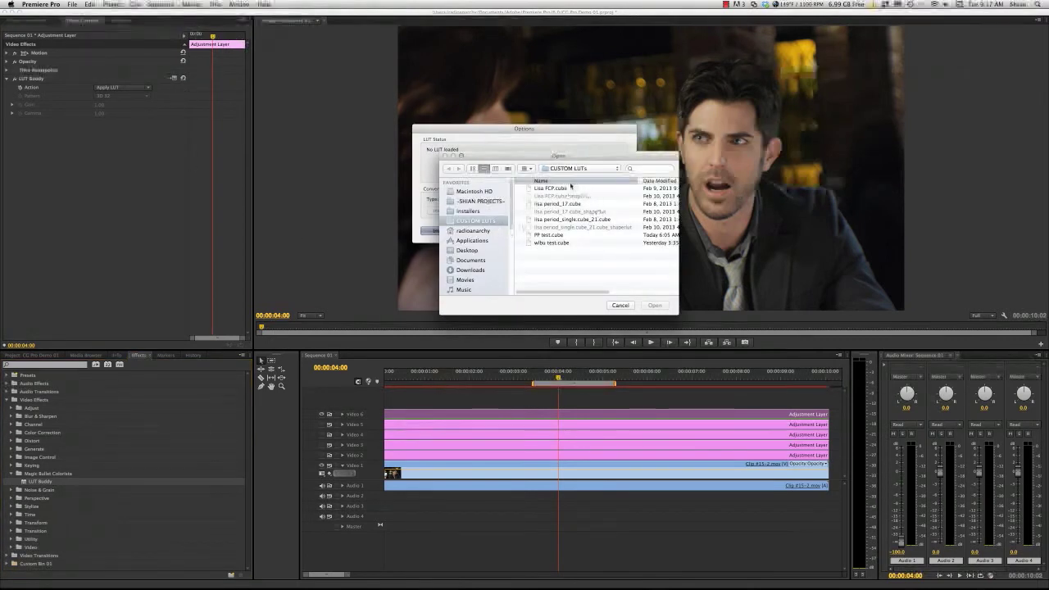
double_click(557, 235)
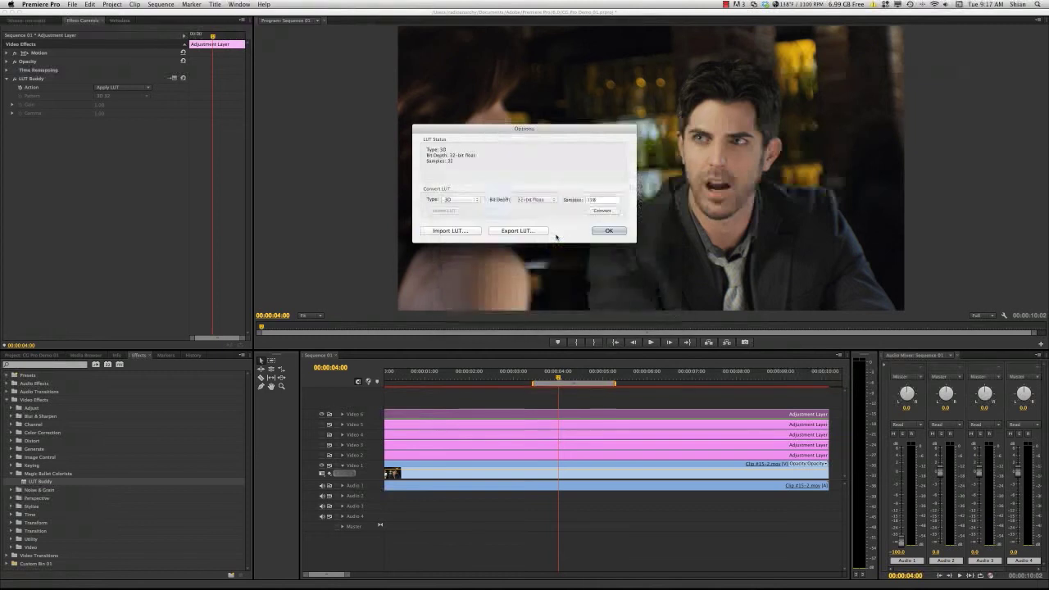
left_click(601, 232)
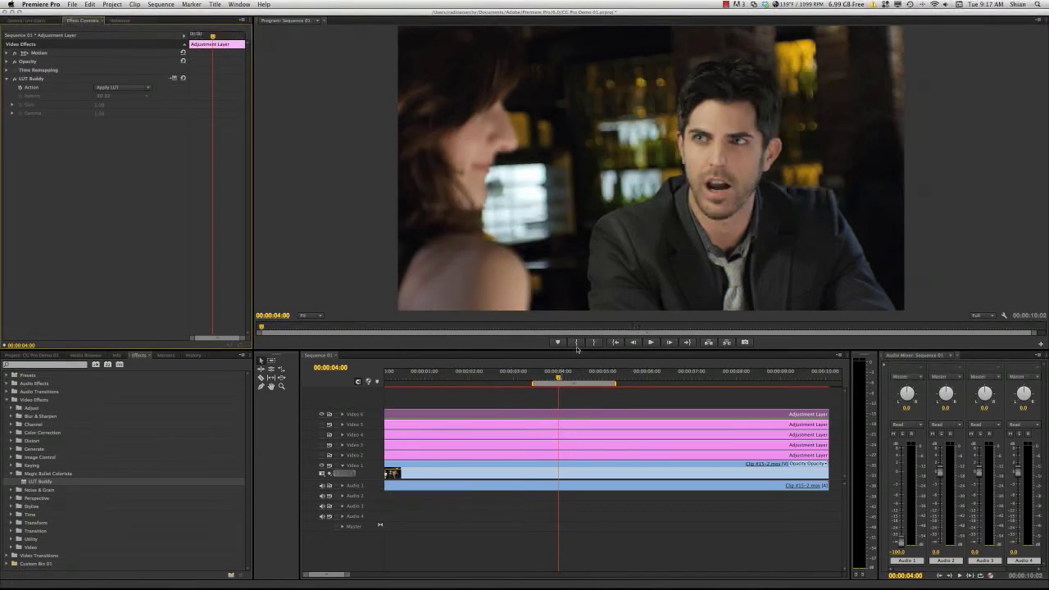
Step: Preview the grade with forward and reverse playback, then render effects in the work area
key("space")
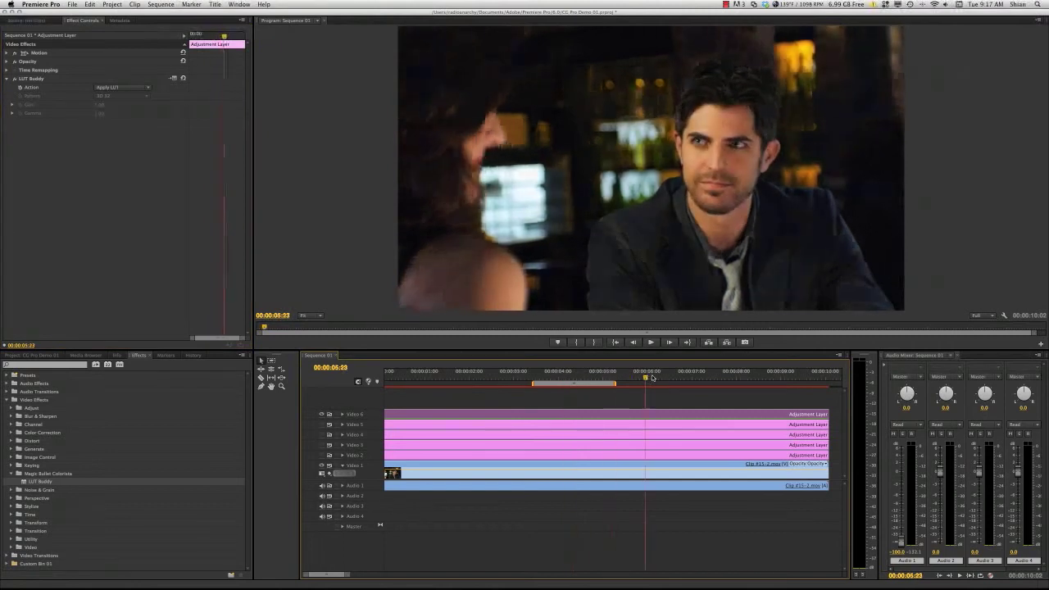
key("j")
key("j")
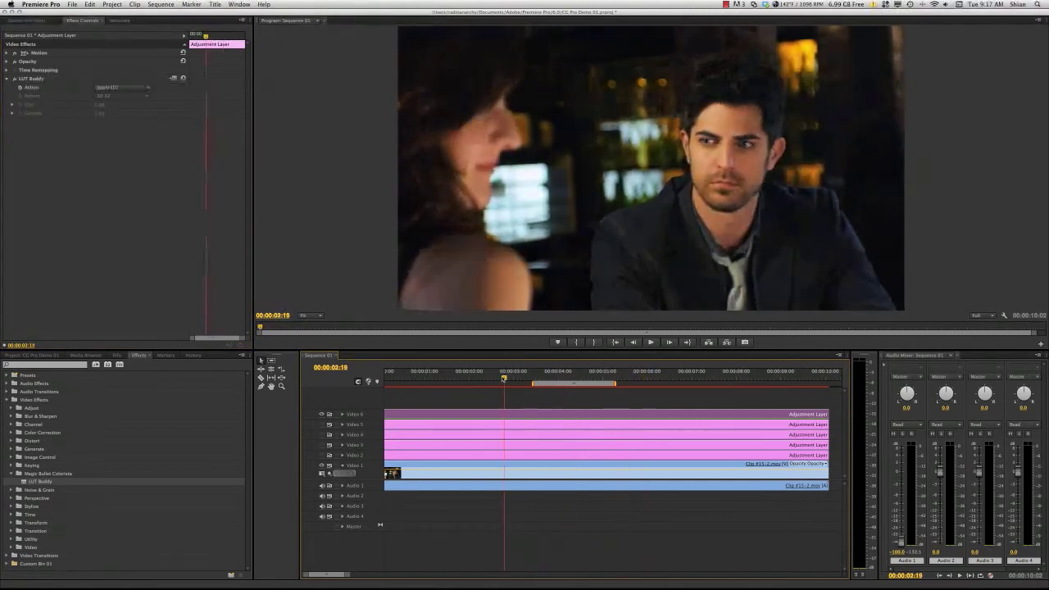
key("l")
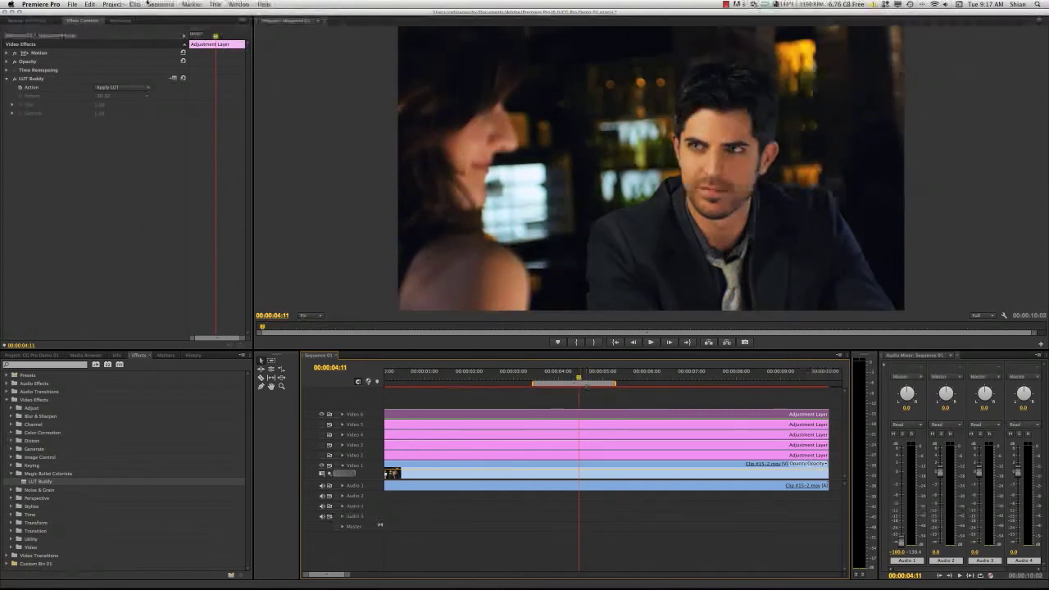
left_click(150, 4)
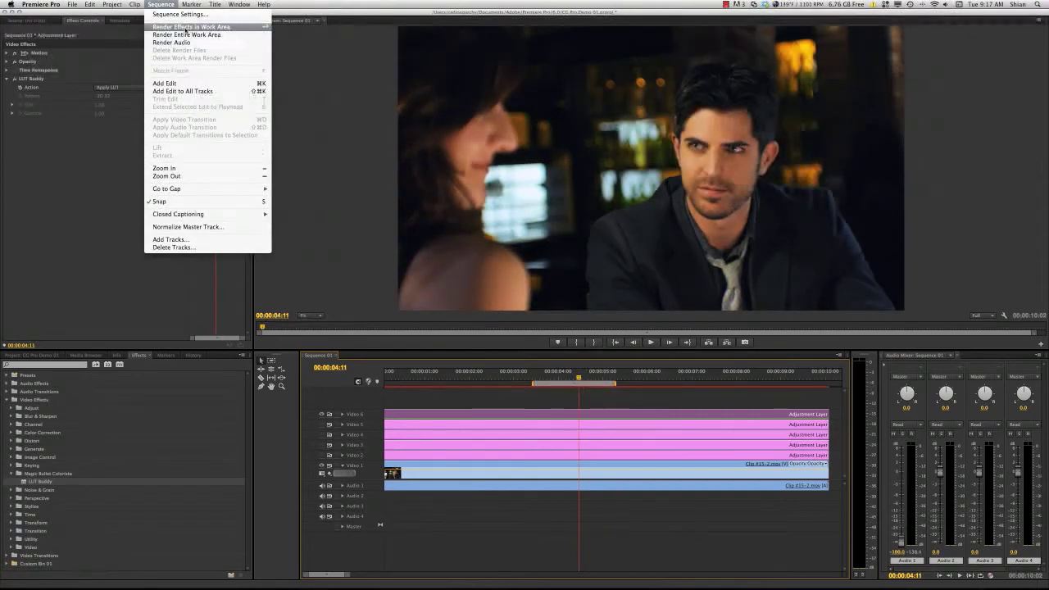
left_click(186, 27)
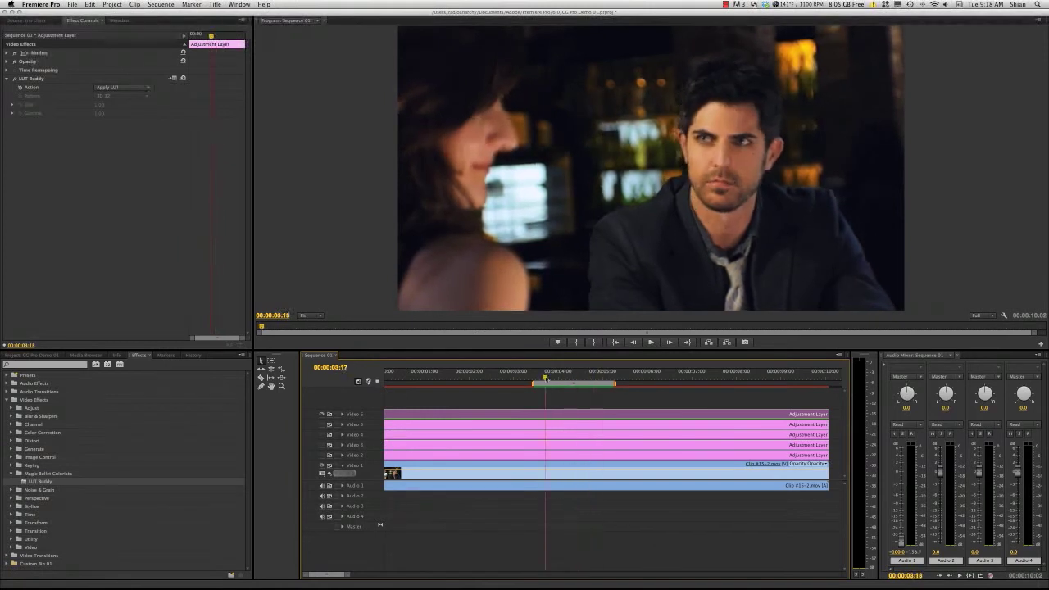
Step: Stop playback at 00:00:04:12 and toggle adjustment-track outputs off to compare the grade
left_click(580, 377)
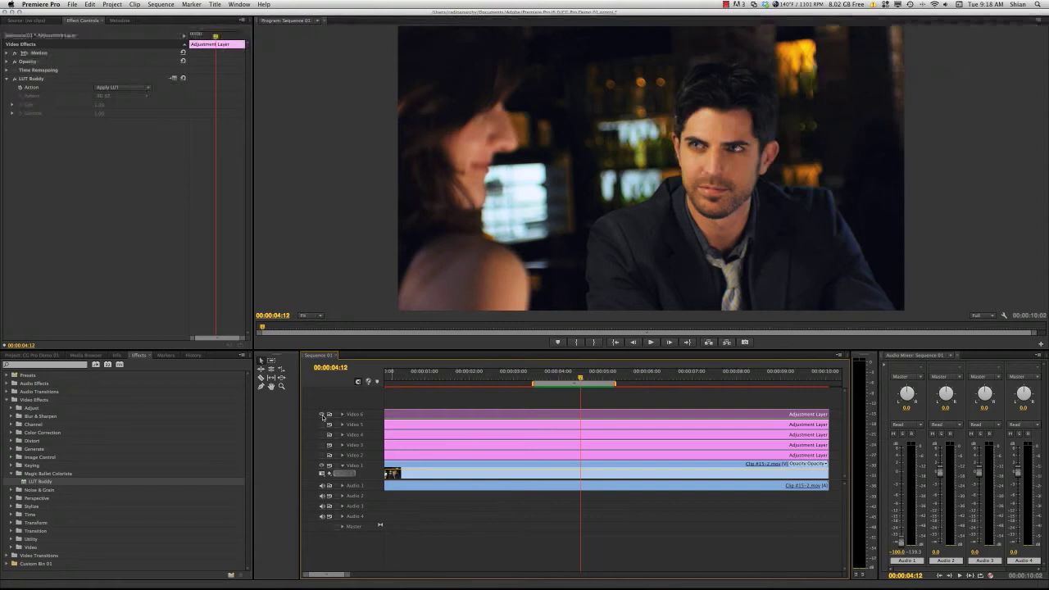
left_click_drag(322, 415, 321, 447)
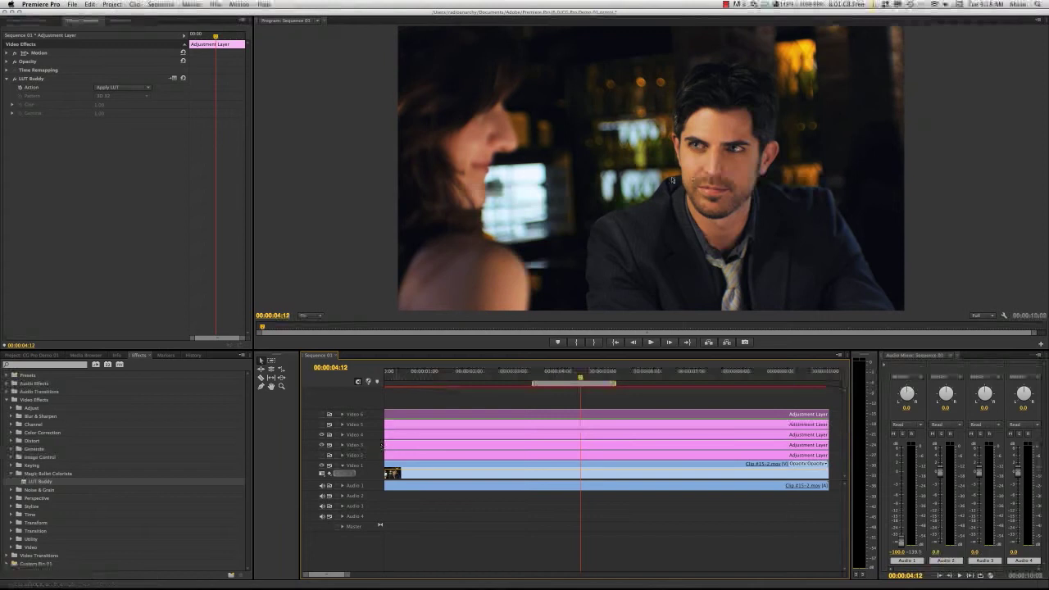
left_click(620, 446)
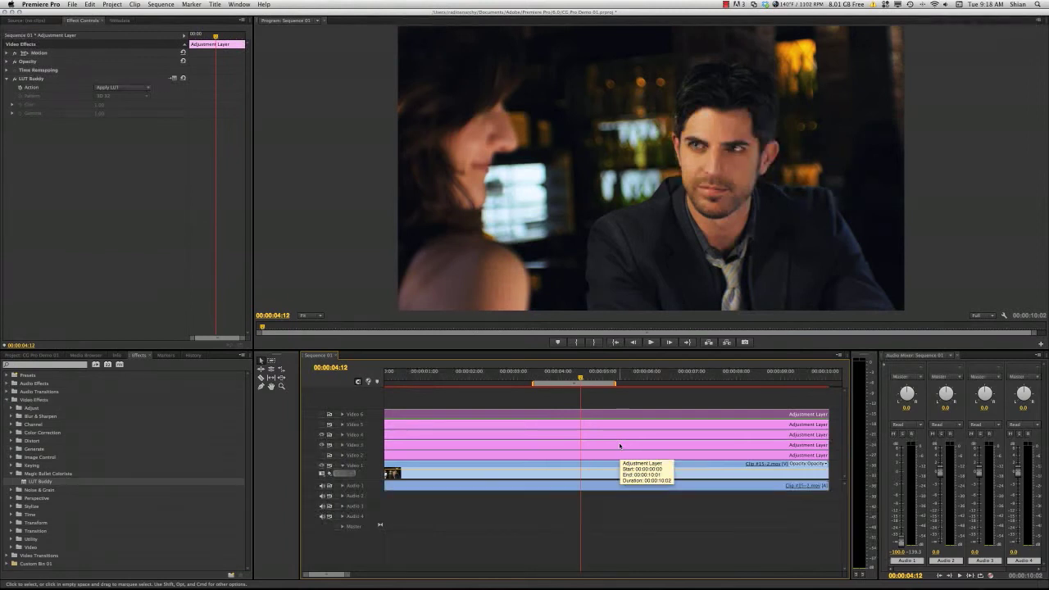
left_click(322, 434)
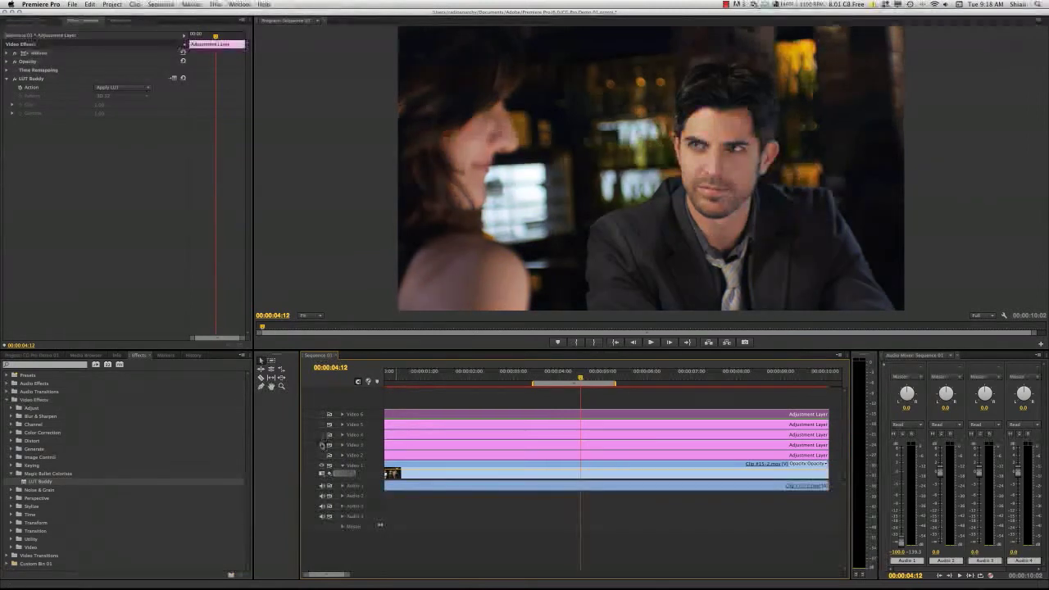
Step: Delete the Video 2–5 adjustment layers, leaving the Video 6 layer selected
left_click(433, 427)
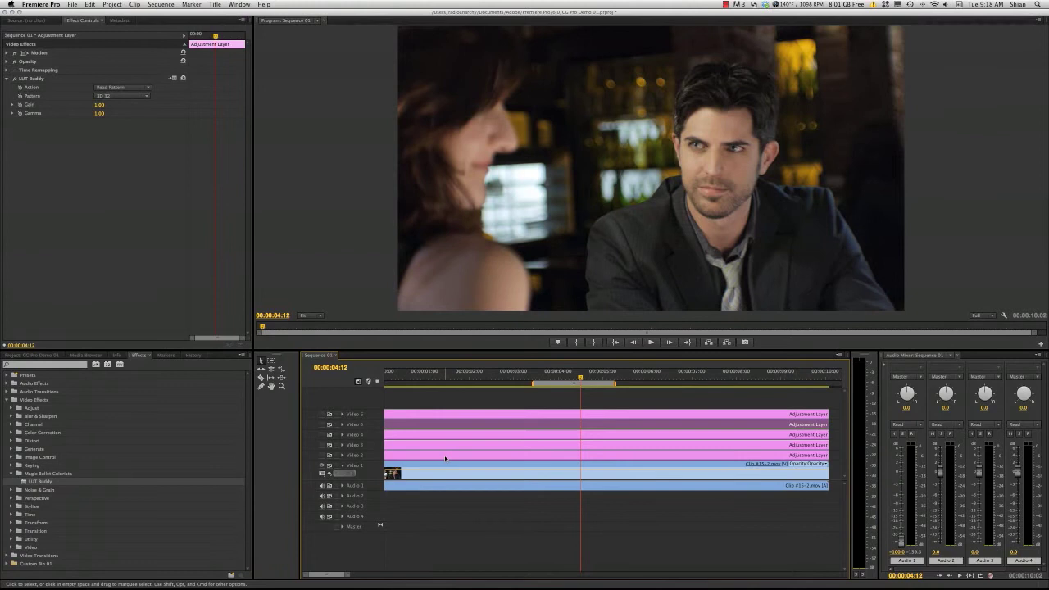
left_click(445, 458, "shift")
left_click(446, 447, "shift")
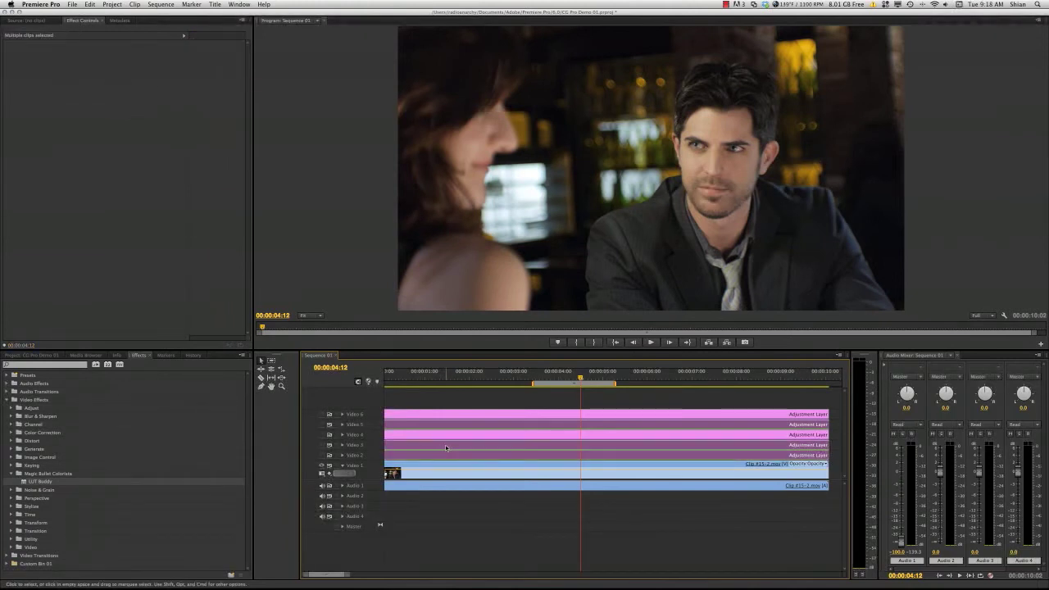
left_click(448, 436, "shift")
key("Delete")
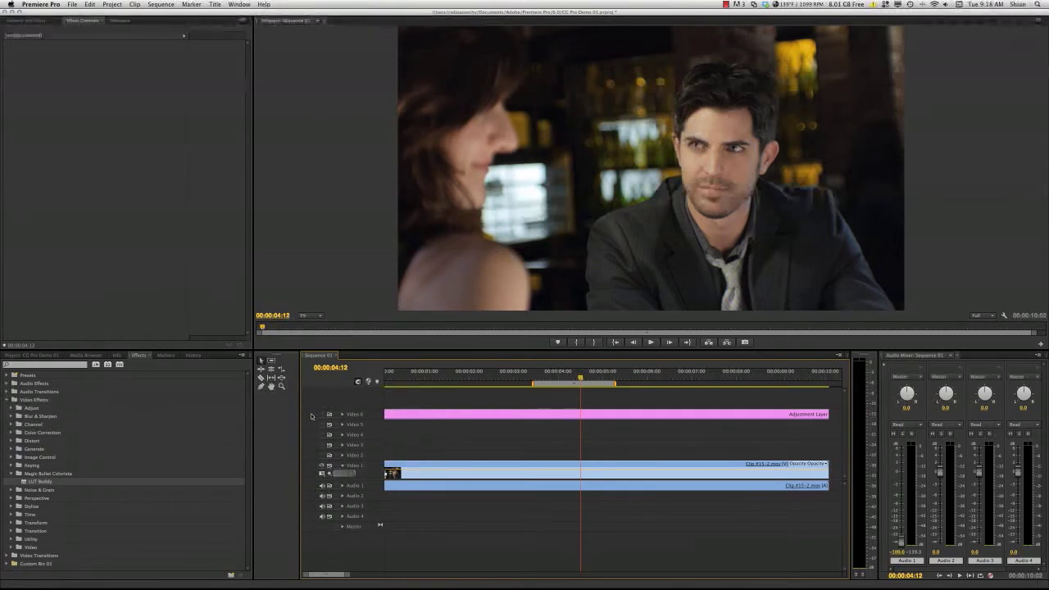
left_click(558, 417)
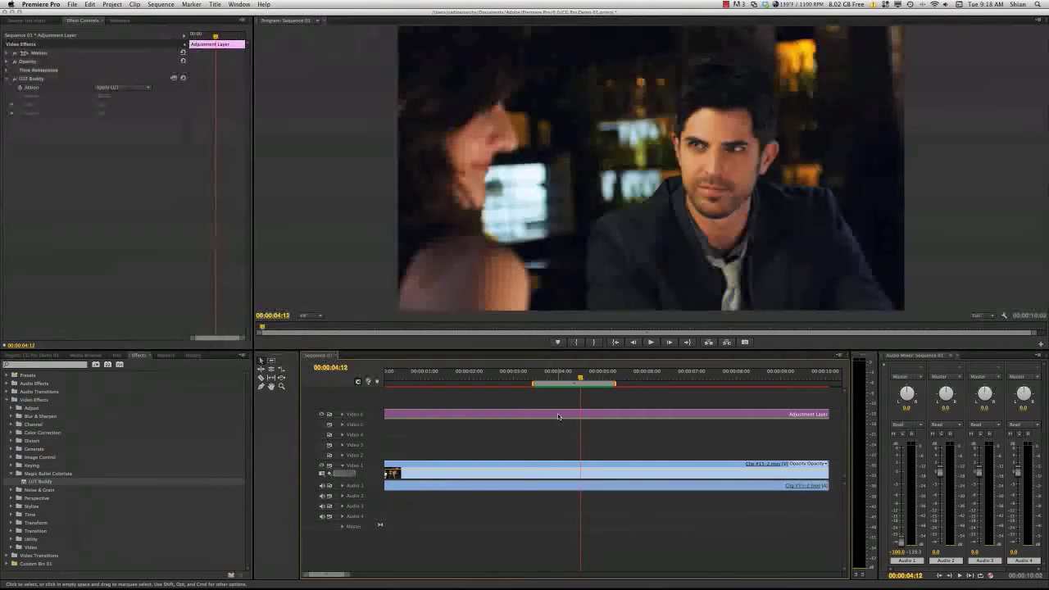
mouse_move(581, 371)
left_mouse_down()
mouse_move(604, 376)
mouse_move(581, 377)
left_mouse_up()
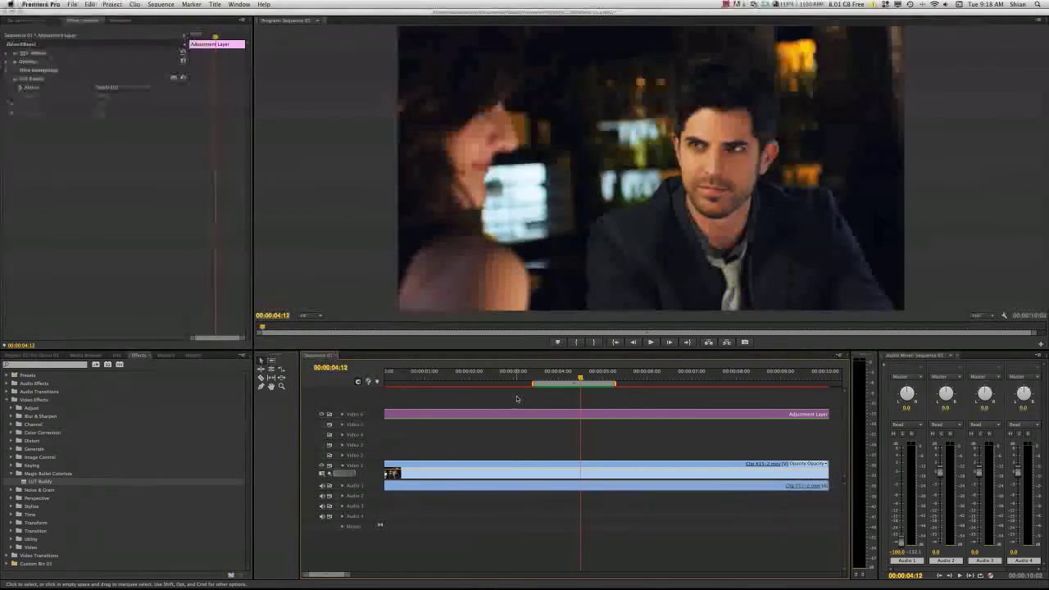
Step: Bring Chrome's ColorGHear Pro Member Downloads page forward and scroll through its download listings
mouse_move(487, 587)
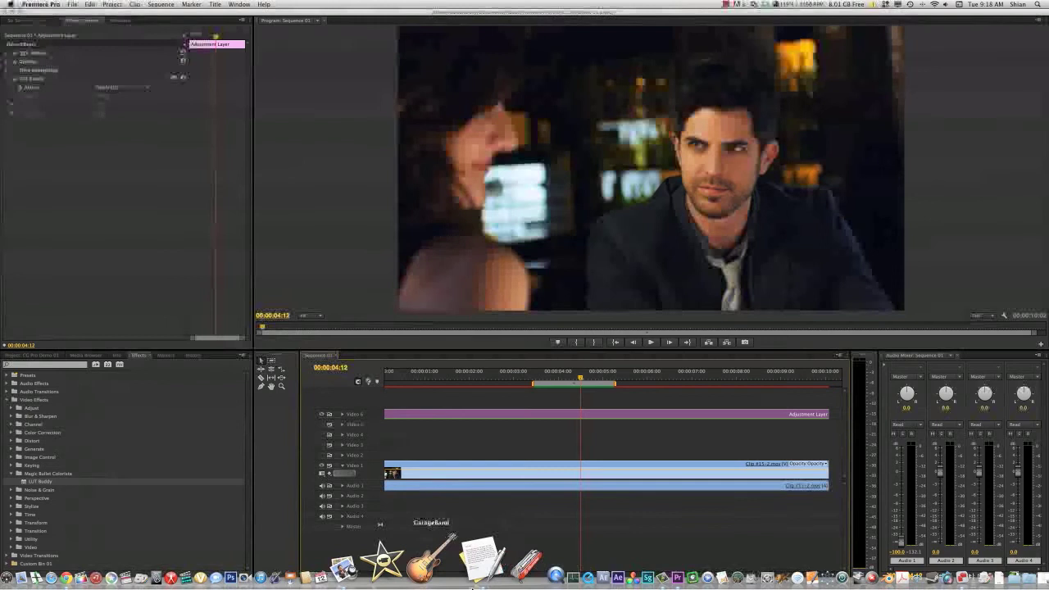
left_click(133, 561)
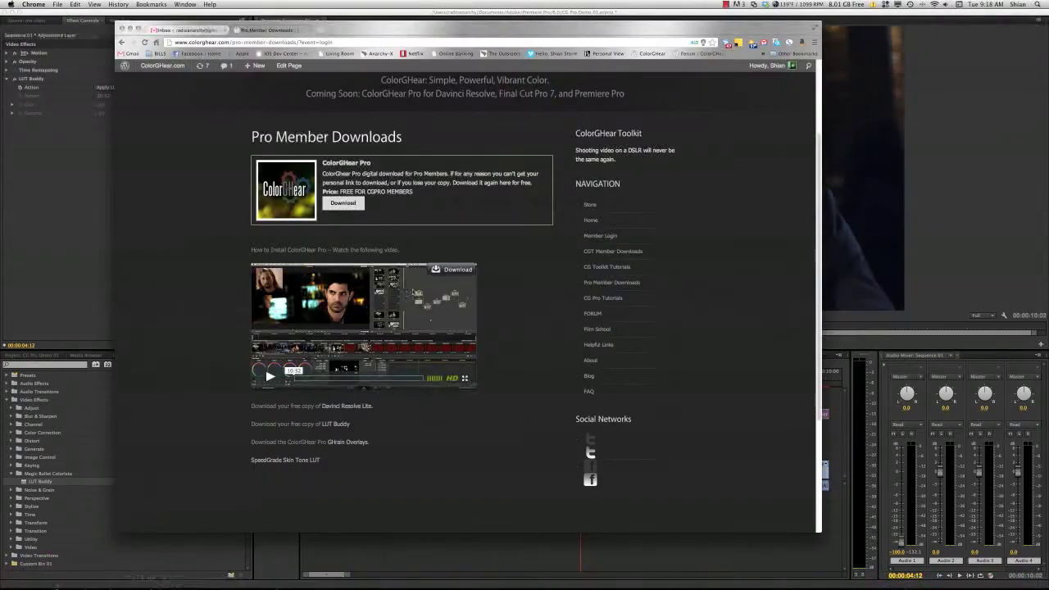
scroll(192, 202, "down", 3)
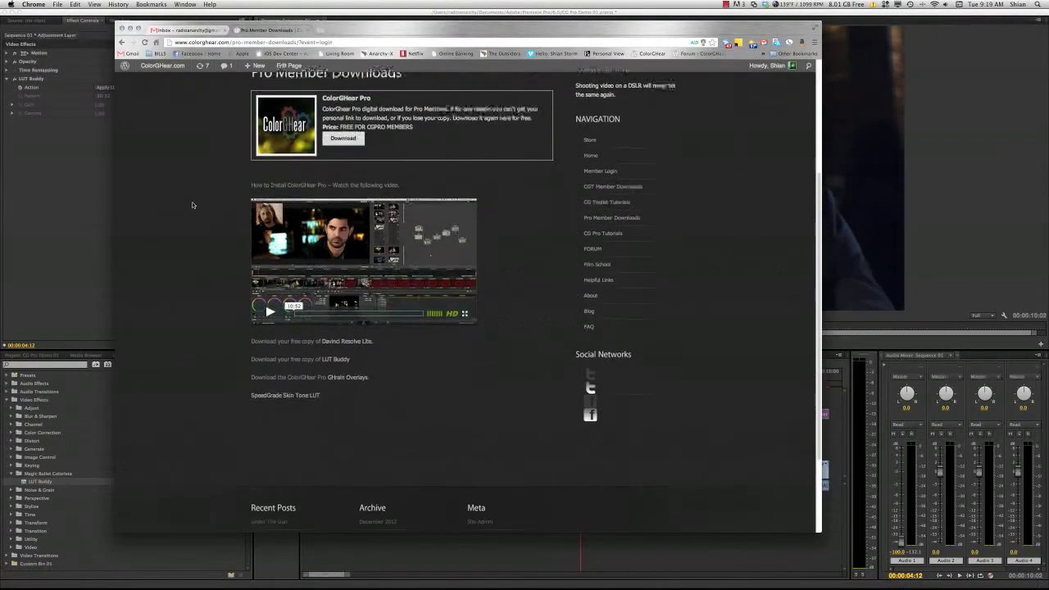
scroll(210, 192, "up", 4)
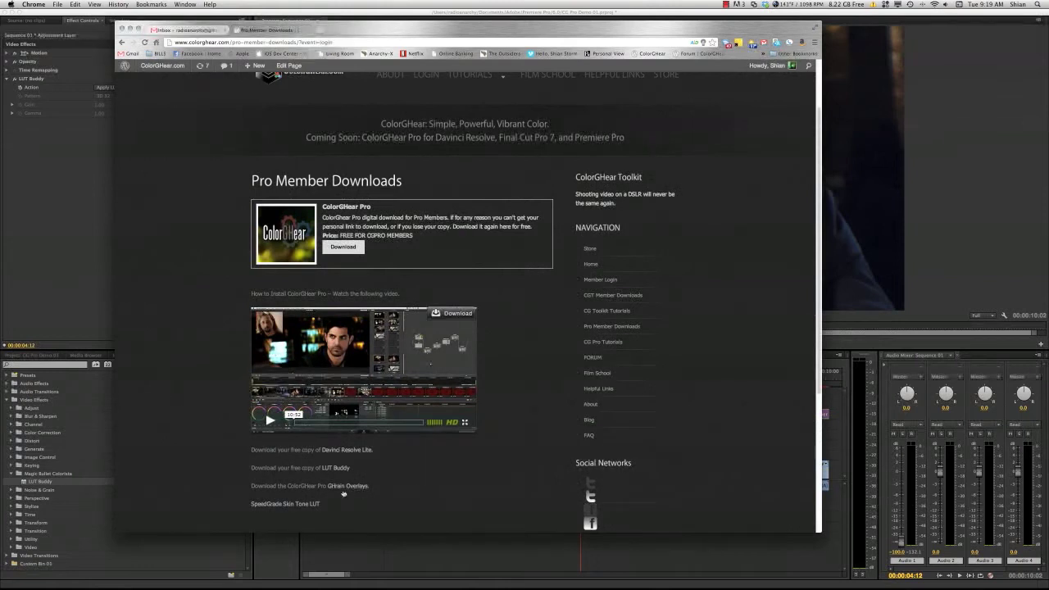
scroll(230, 362, "down", 5)
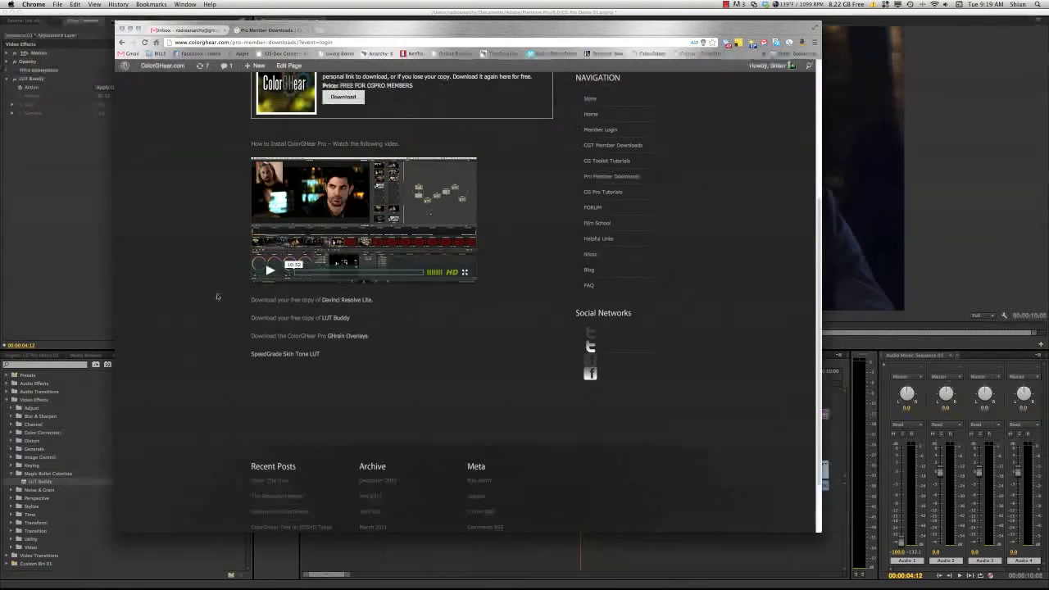
scroll(217, 297, "up", 3)
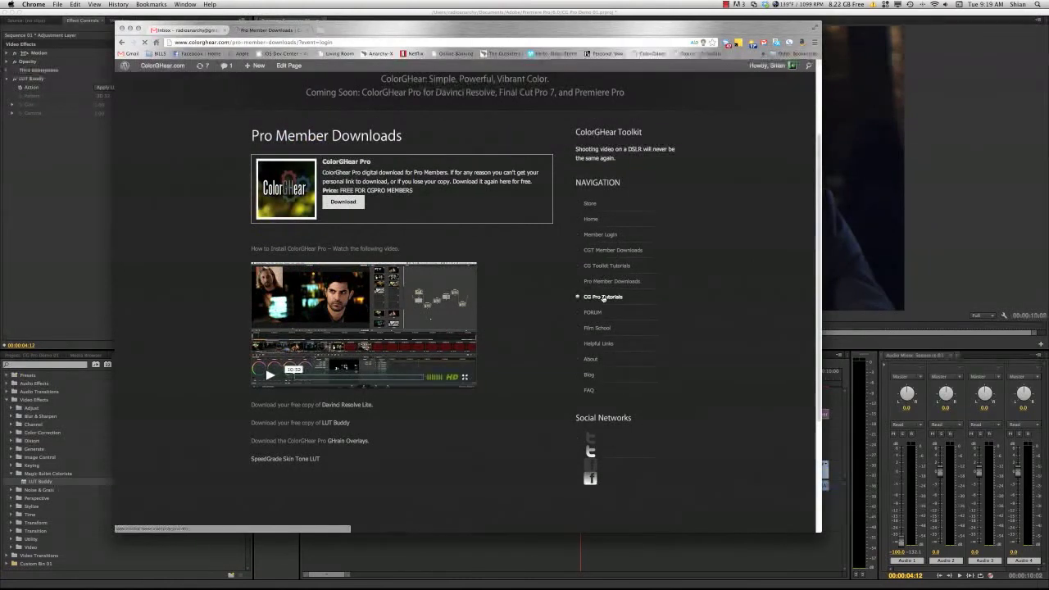
Step: Open ColorGHear's CG Pro Tutorials page and scroll down through the tutorials
left_click(603, 297)
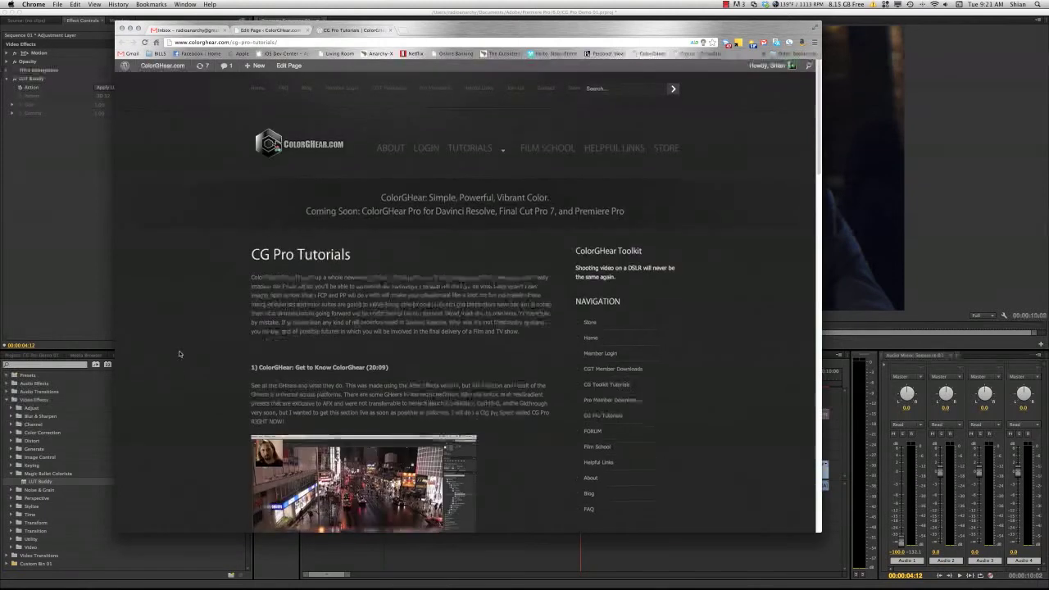
scroll(180, 354, "down", 3)
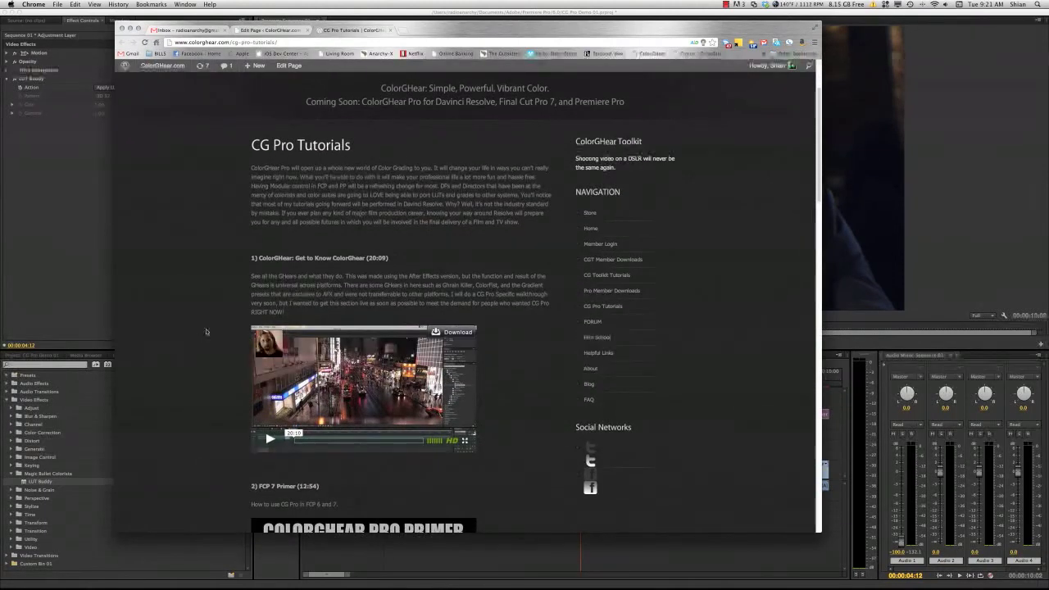
scroll(207, 331, "down", 1)
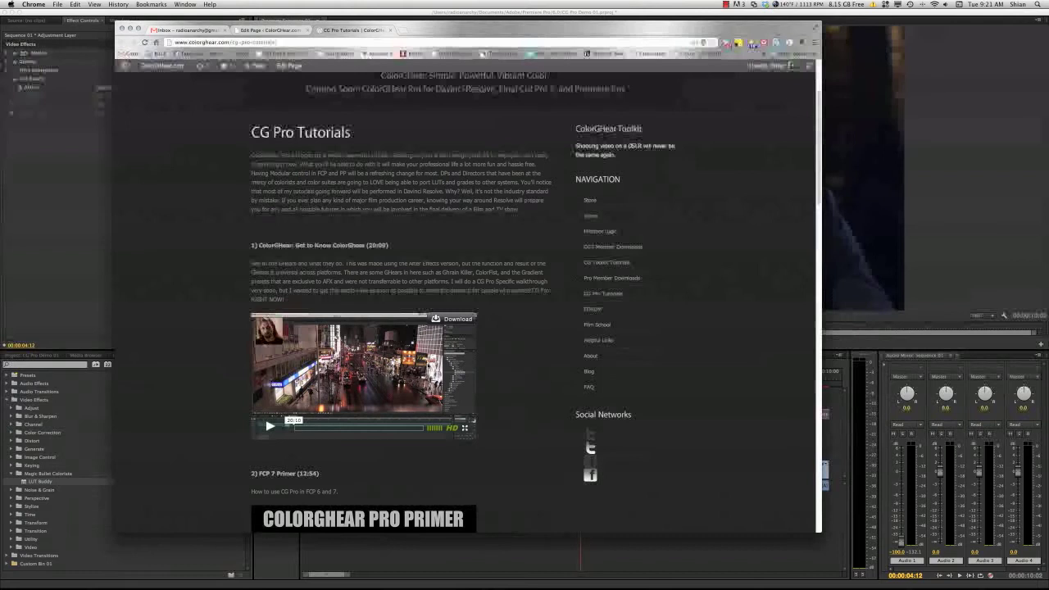
scroll(227, 310, "down", 2)
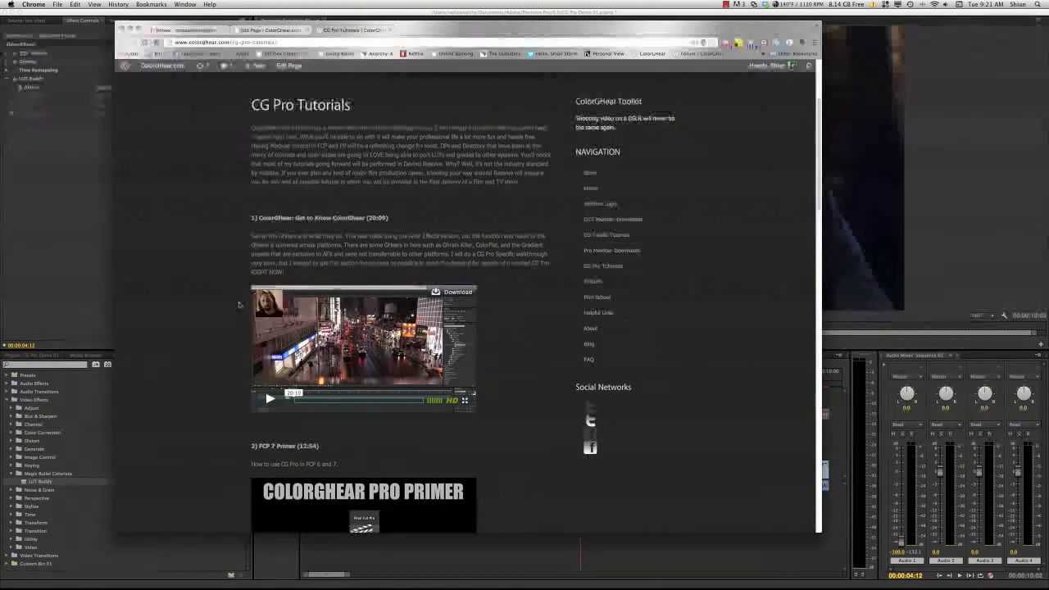
scroll(239, 305, "down", 1)
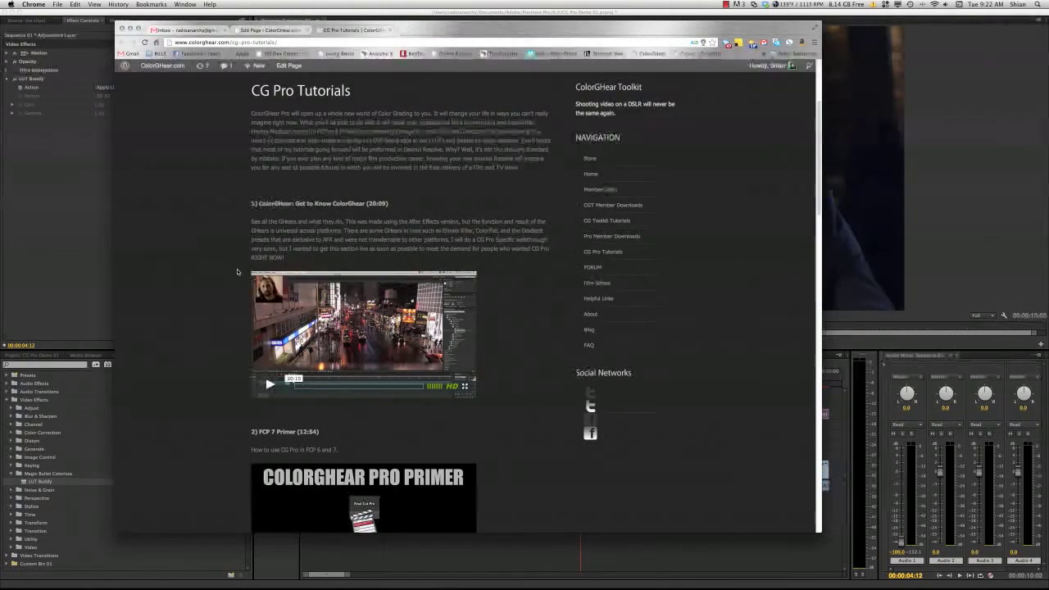
scroll(227, 265, "down", 3)
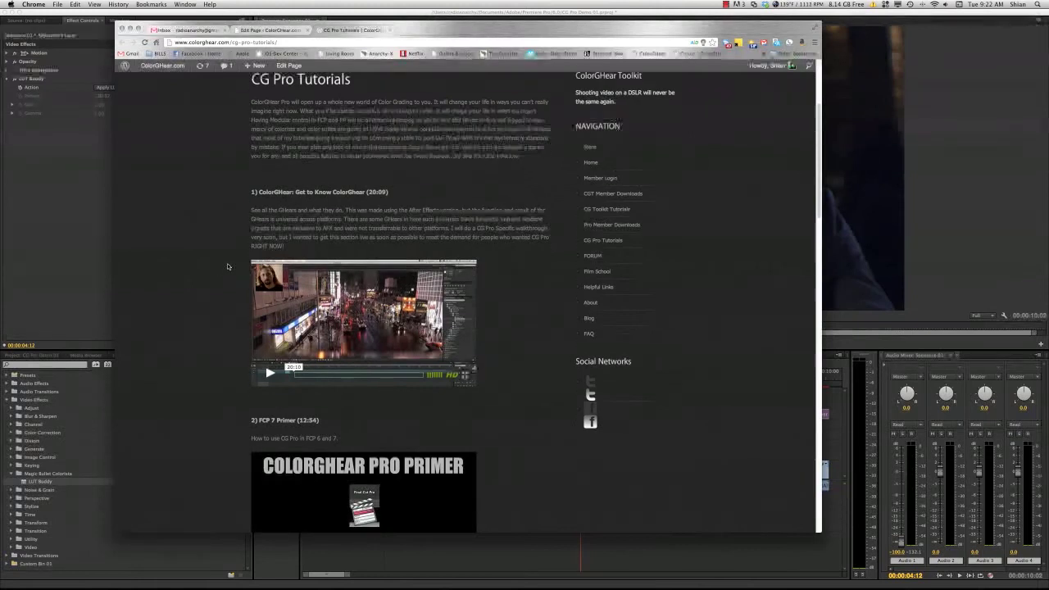
scroll(227, 266, "down", 1)
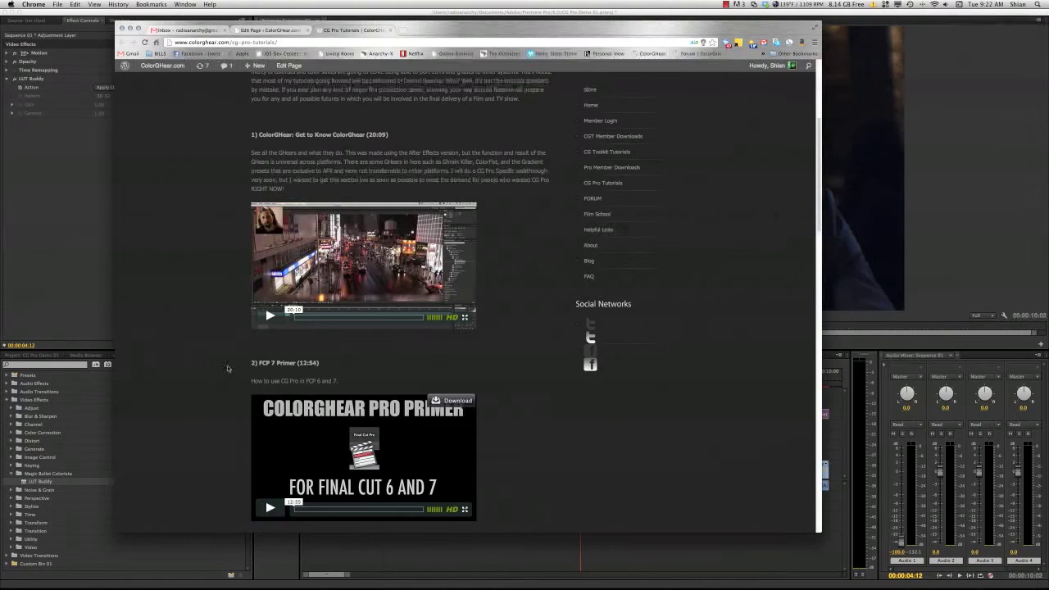
scroll(209, 352, "up", 10)
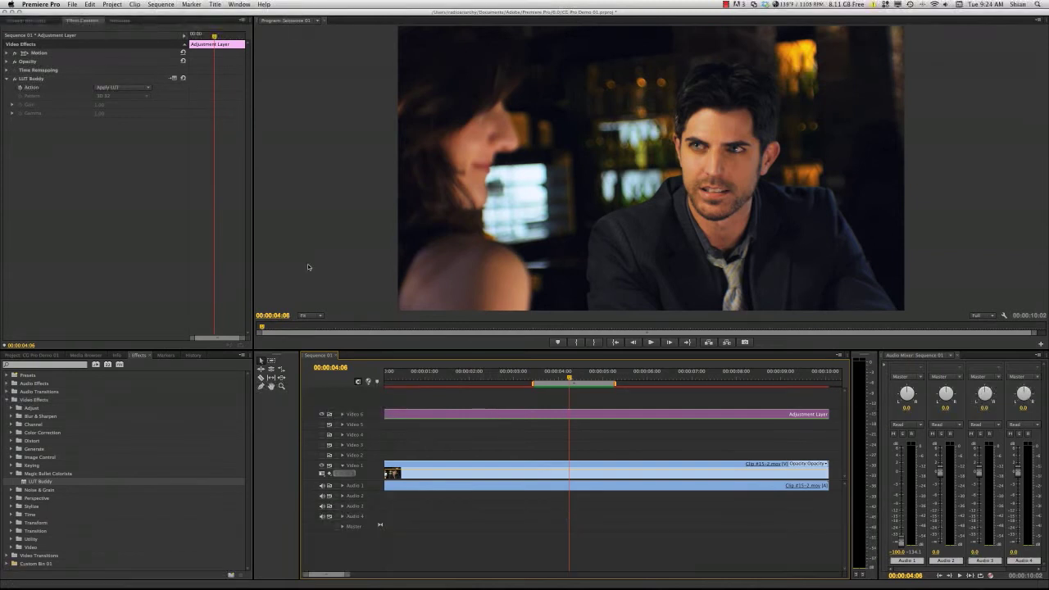
Step: Rename the adjustment layer in the Metadata Name field to 'demsity' (density) and commit
left_click(115, 20)
left_click(122, 49)
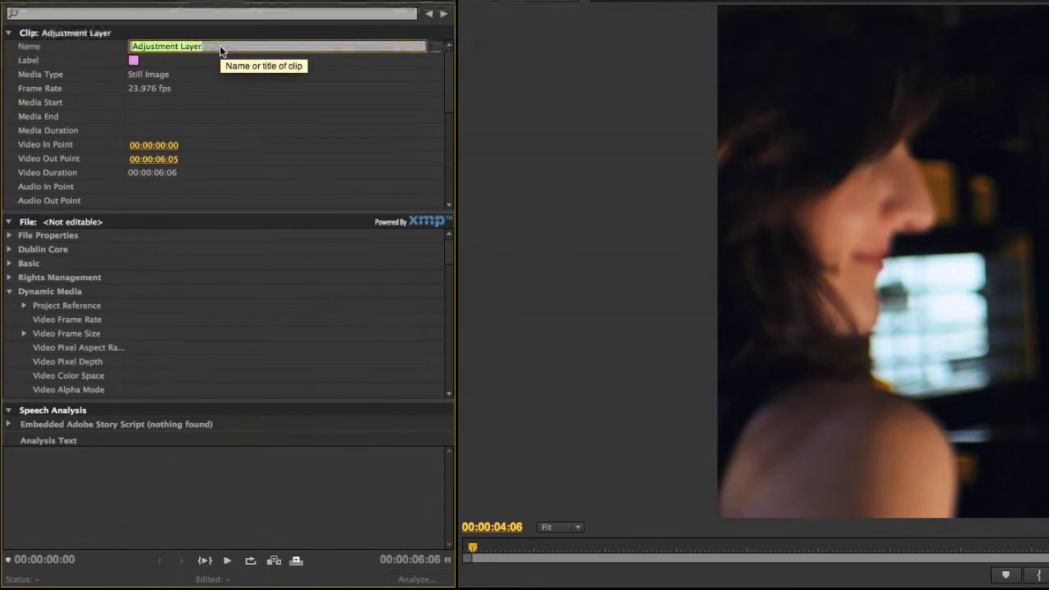
type("dem")
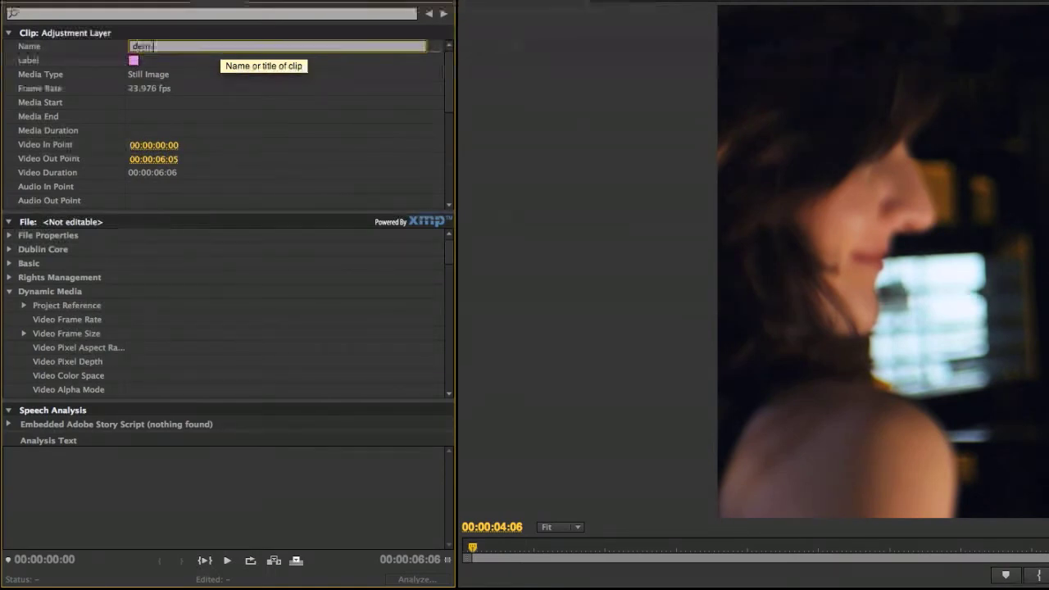
type("sity")
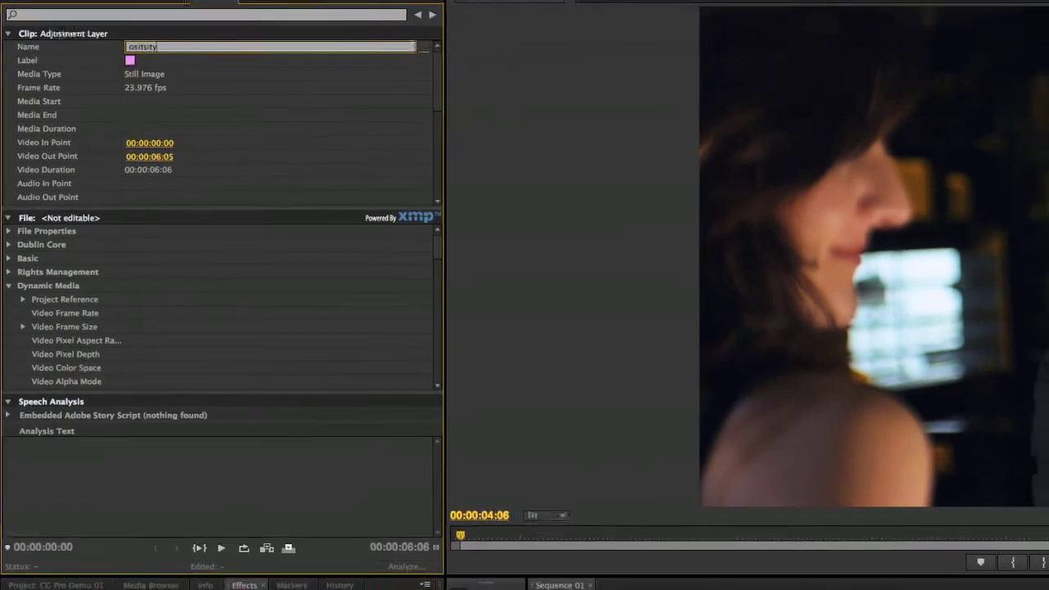
left_click(359, 415)
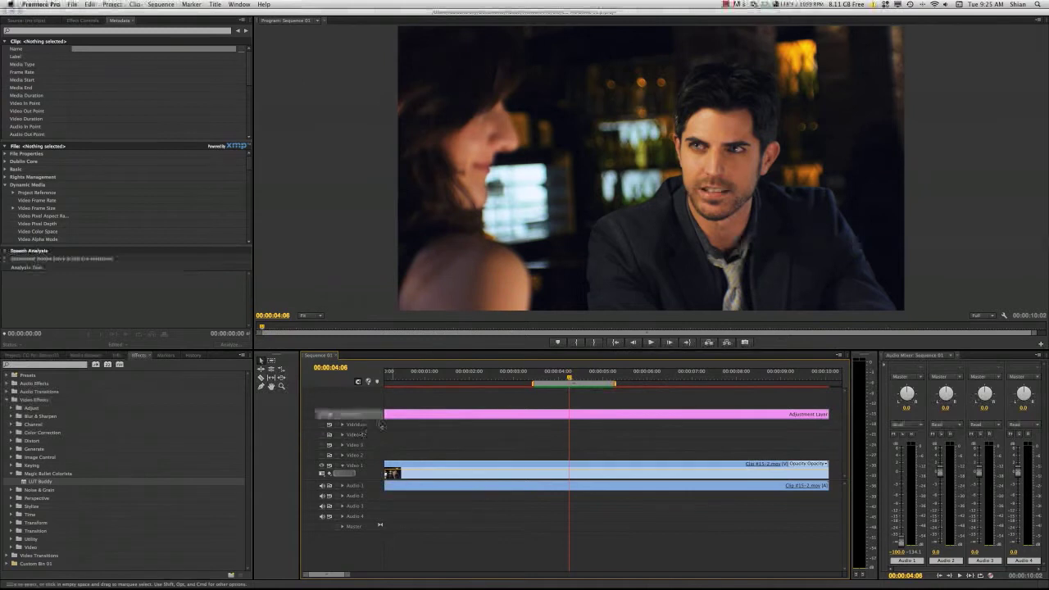
Step: Move density down to Video 2 and create a new 1920-wide, Square Pixels adjustment layer
left_click_drag(393, 414, 402, 457)
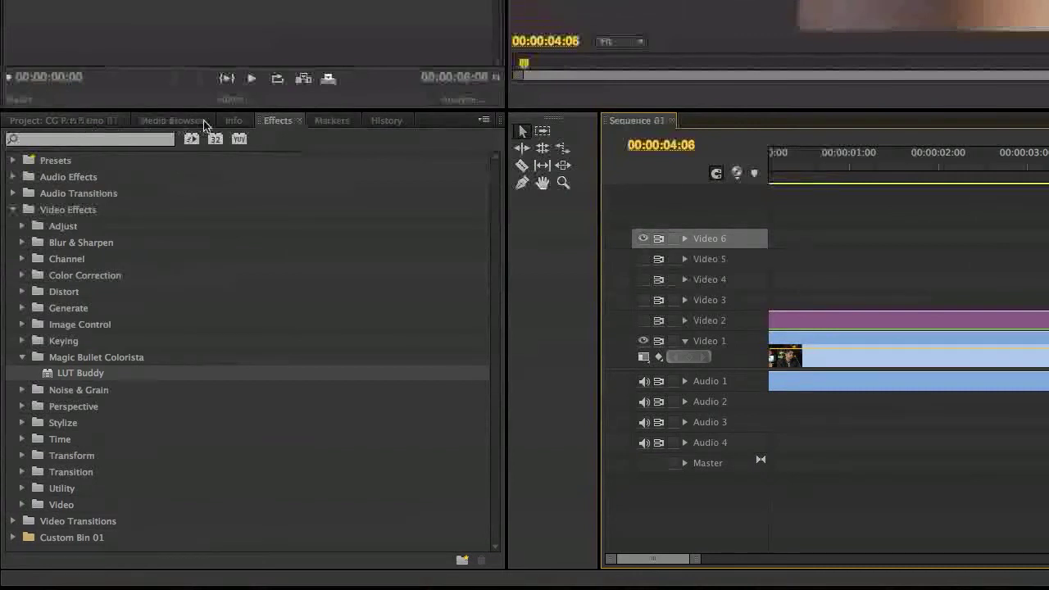
left_click(82, 122)
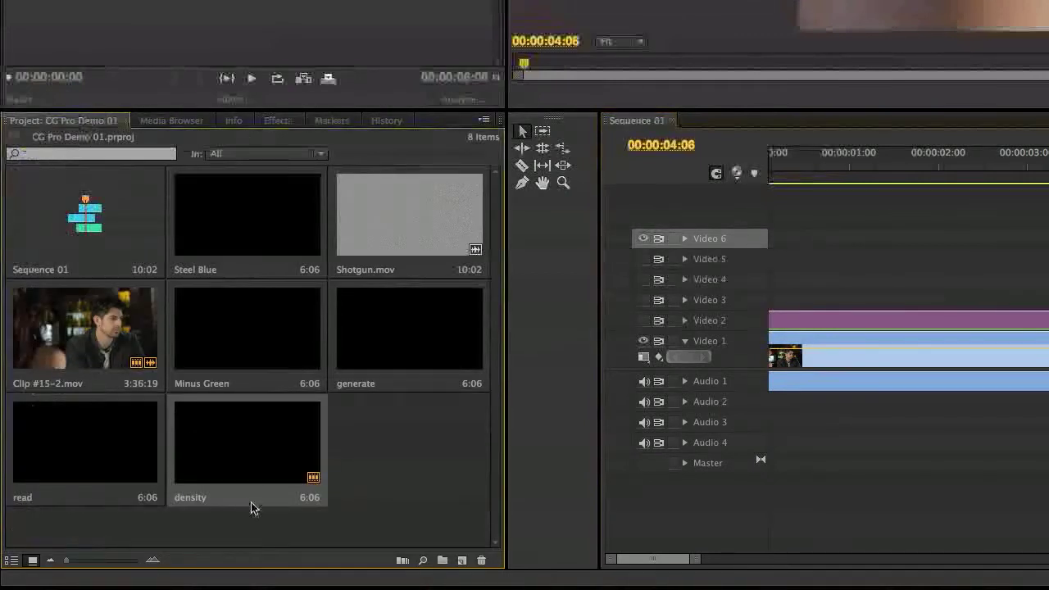
left_click(462, 560)
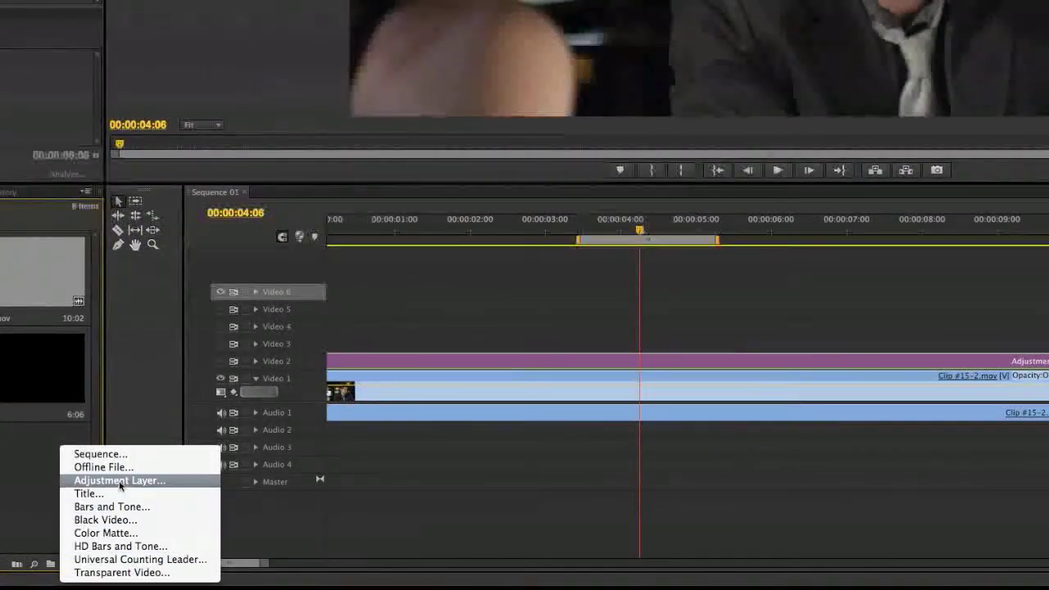
left_click(119, 481)
double_click(563, 72)
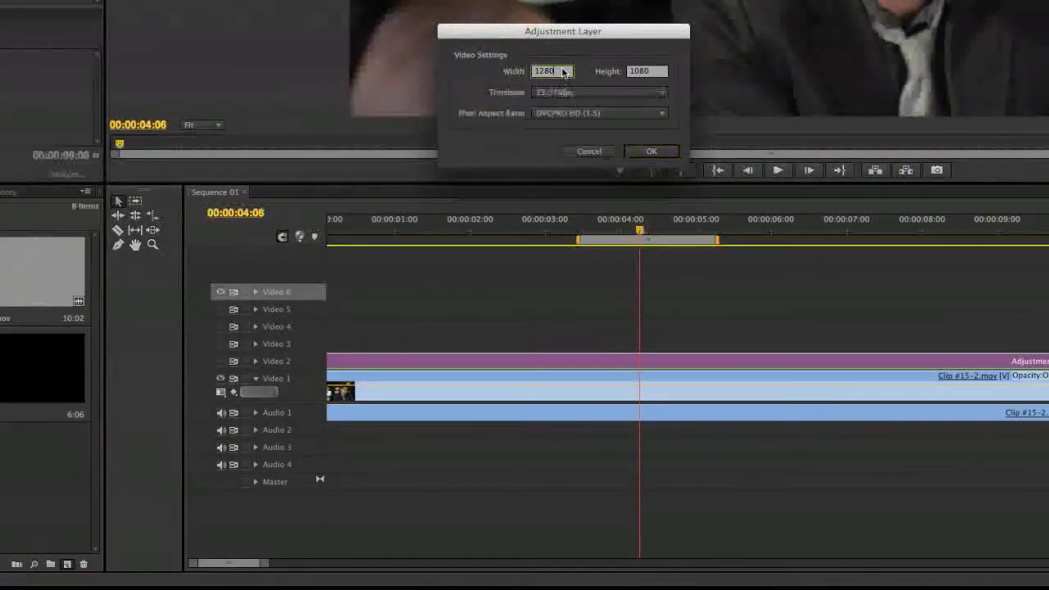
type("192")
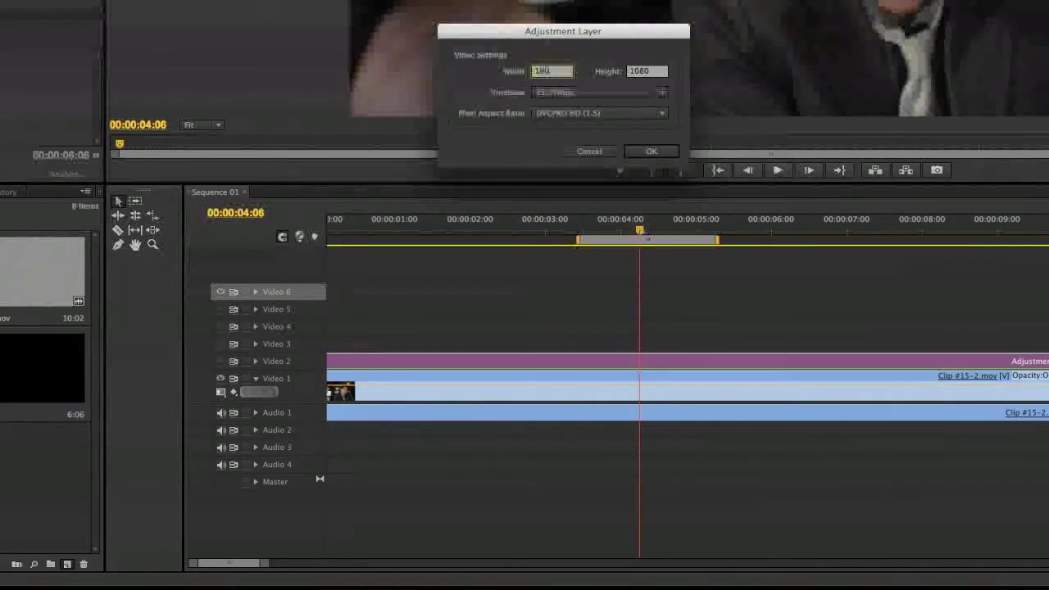
type("192")
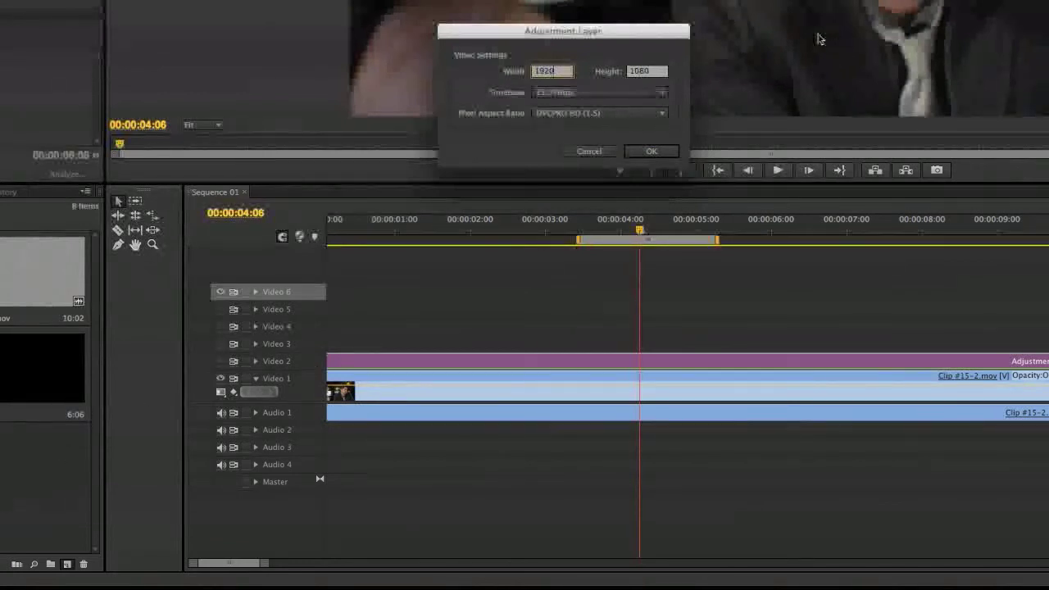
left_click(617, 114)
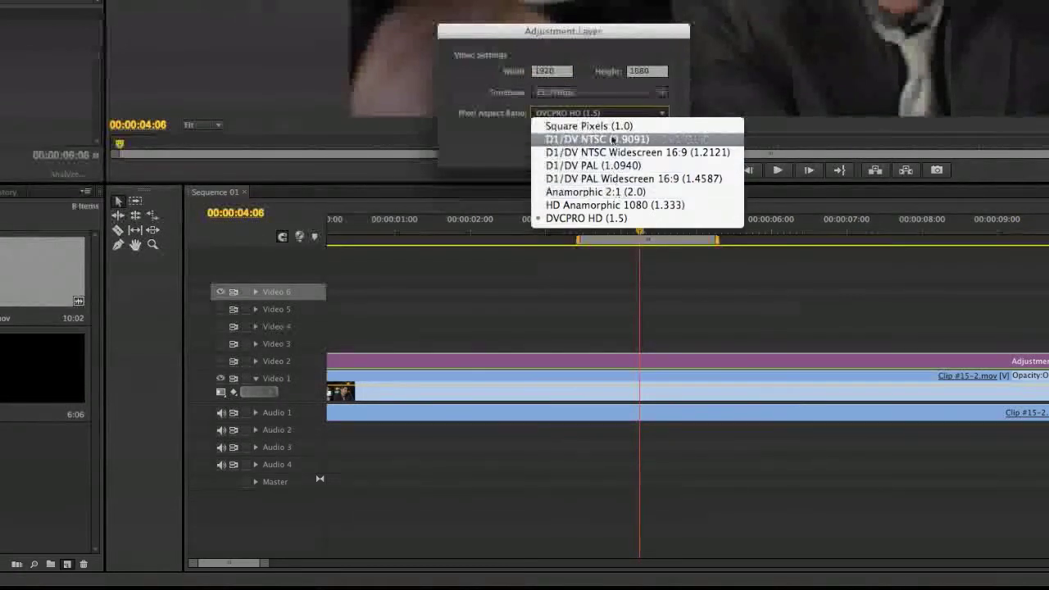
left_click(588, 126)
left_click(656, 151)
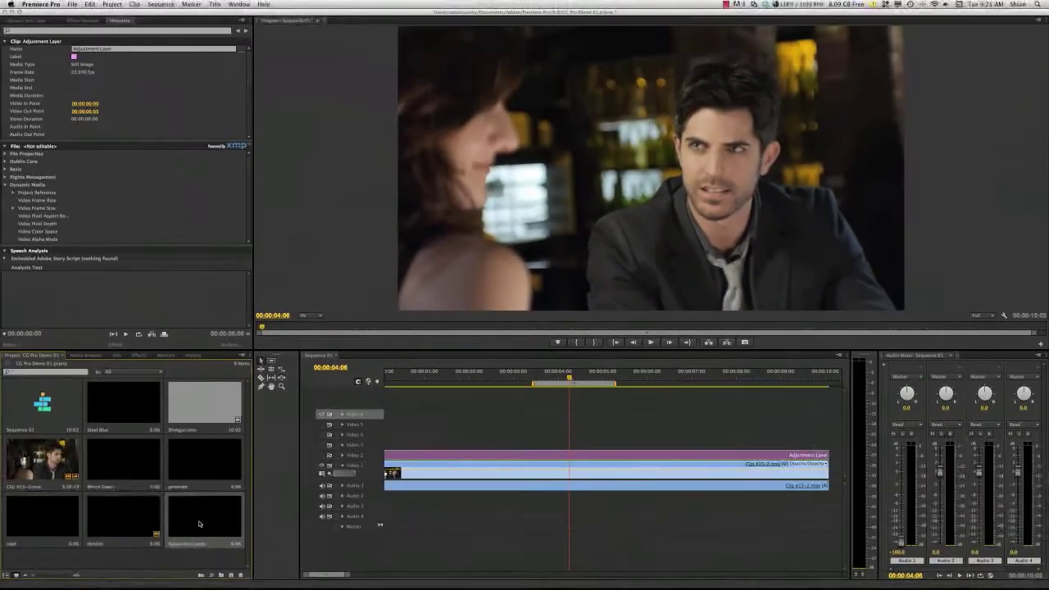
Step: Place the new layer, named simply warmer, on Video 3 and Minus Green on Video 4, both extended to the clip end
left_click_drag(29, 465, 324, 342)
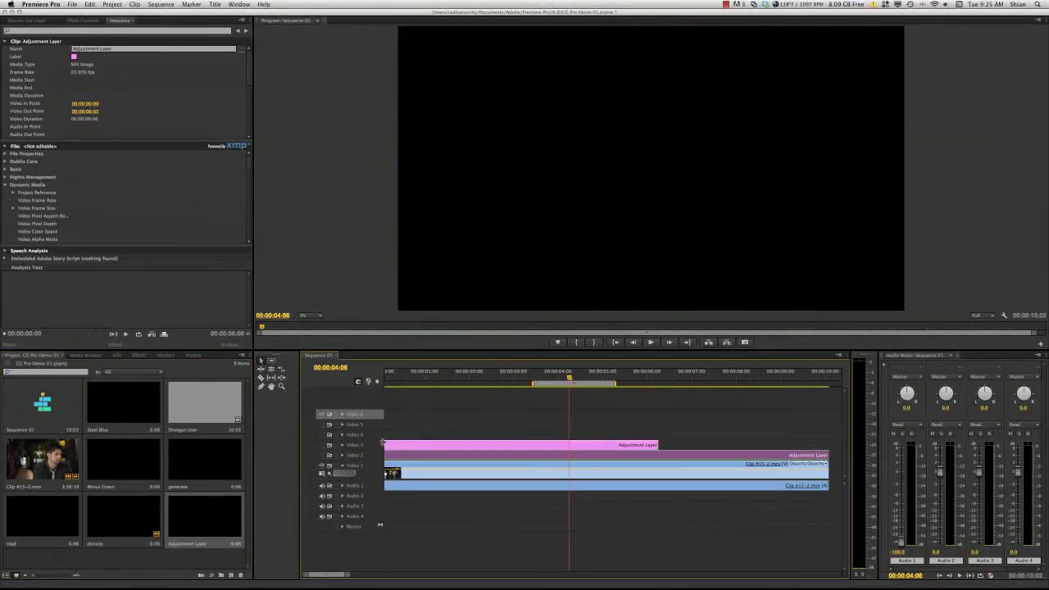
left_click_drag(658, 444, 828, 444)
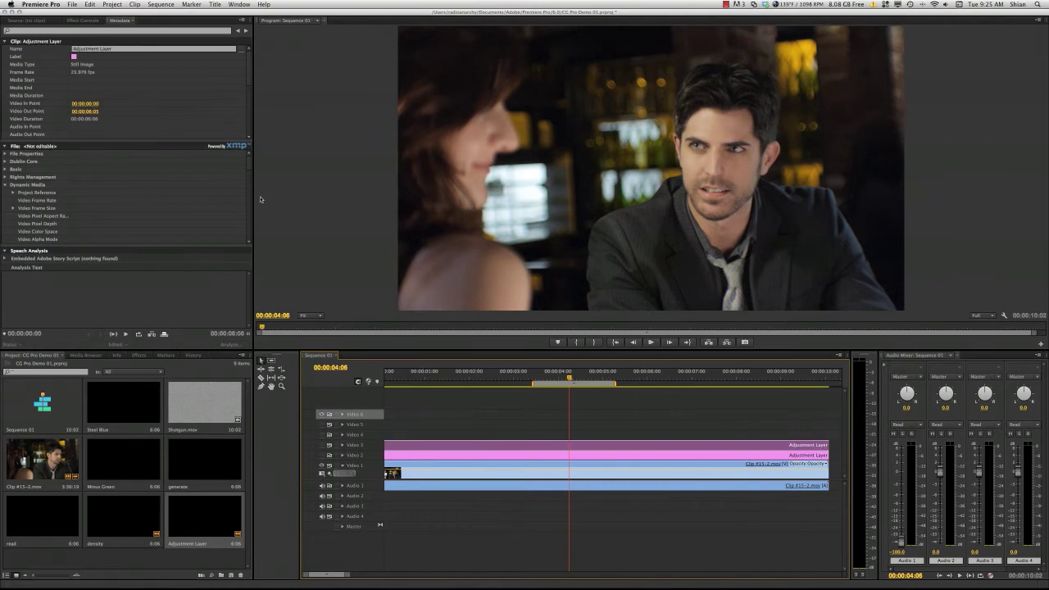
left_click(118, 50)
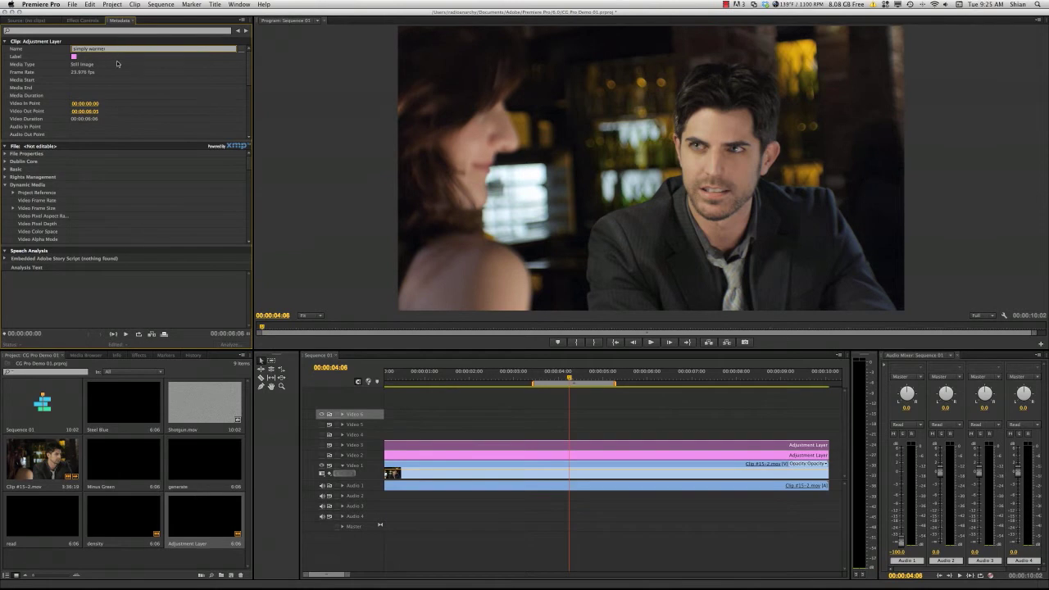
key("Return")
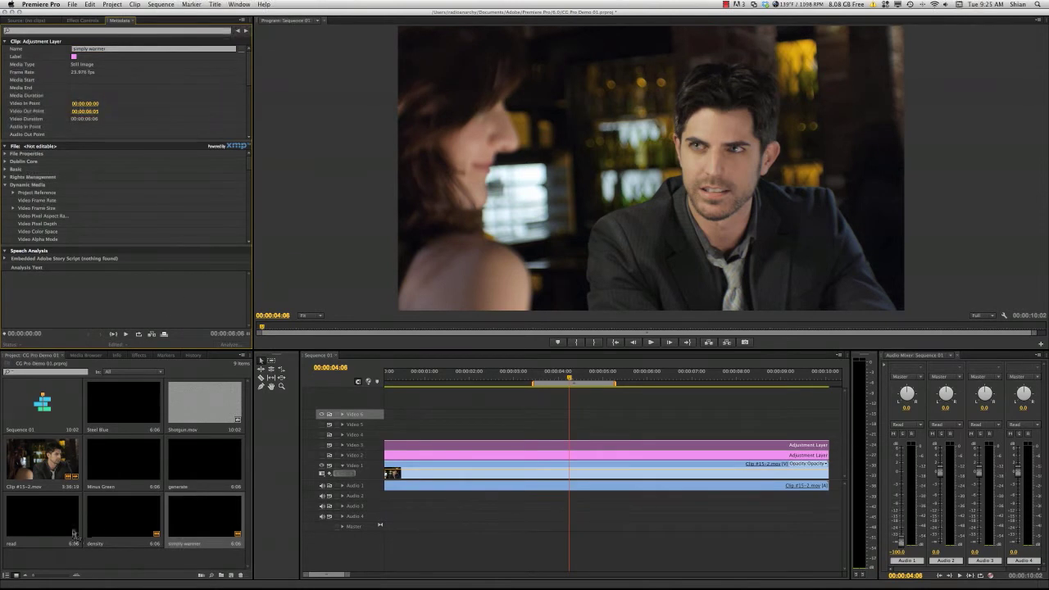
left_click_drag(141, 464, 418, 436)
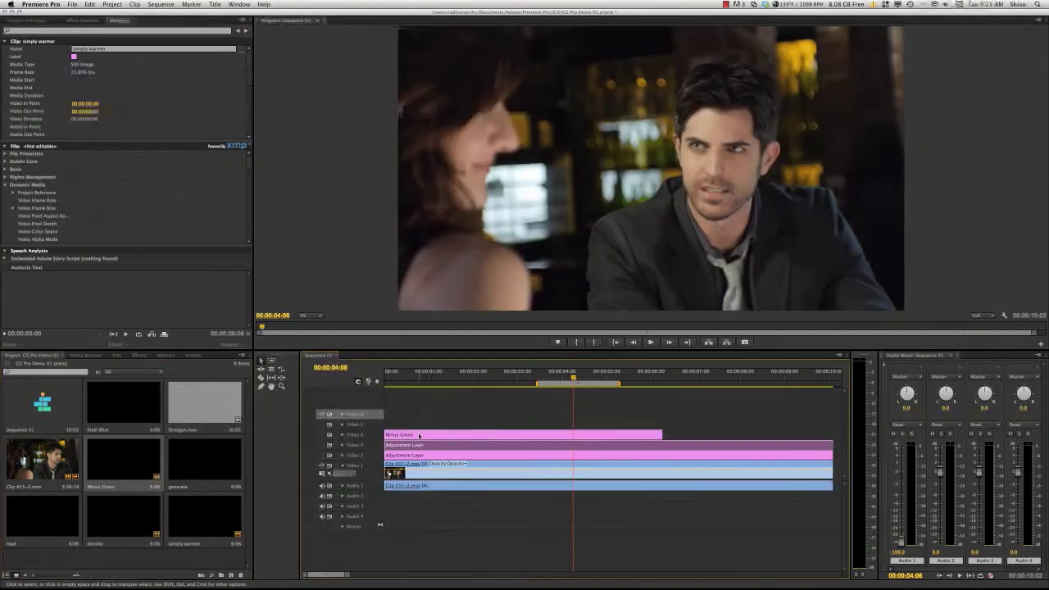
left_click_drag(662, 434, 832, 434)
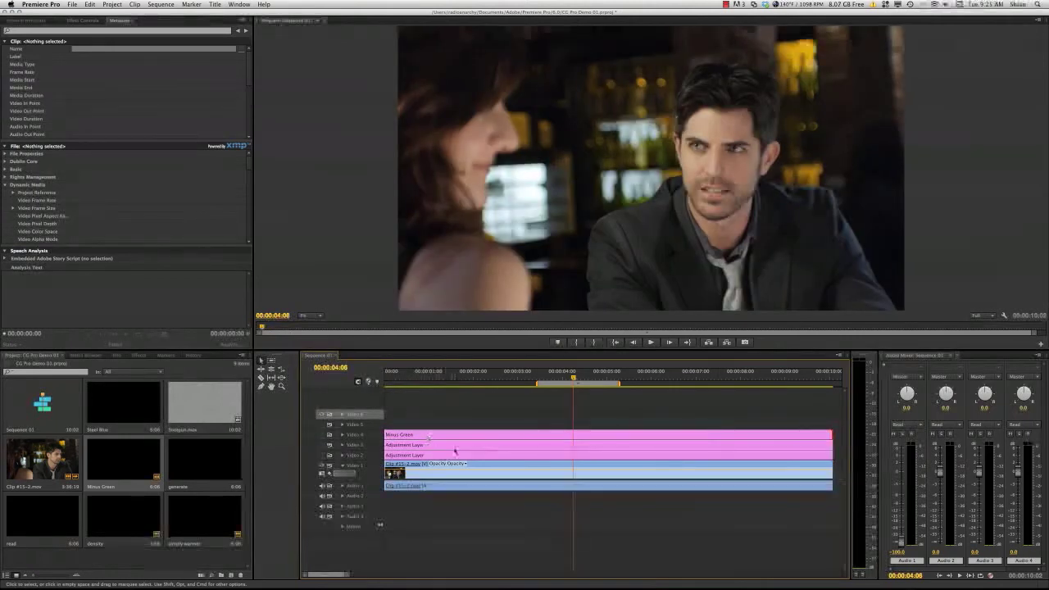
Step: Restack the adjustment layer clips above the Minus Green layer
left_click(455, 451)
double_click(455, 451)
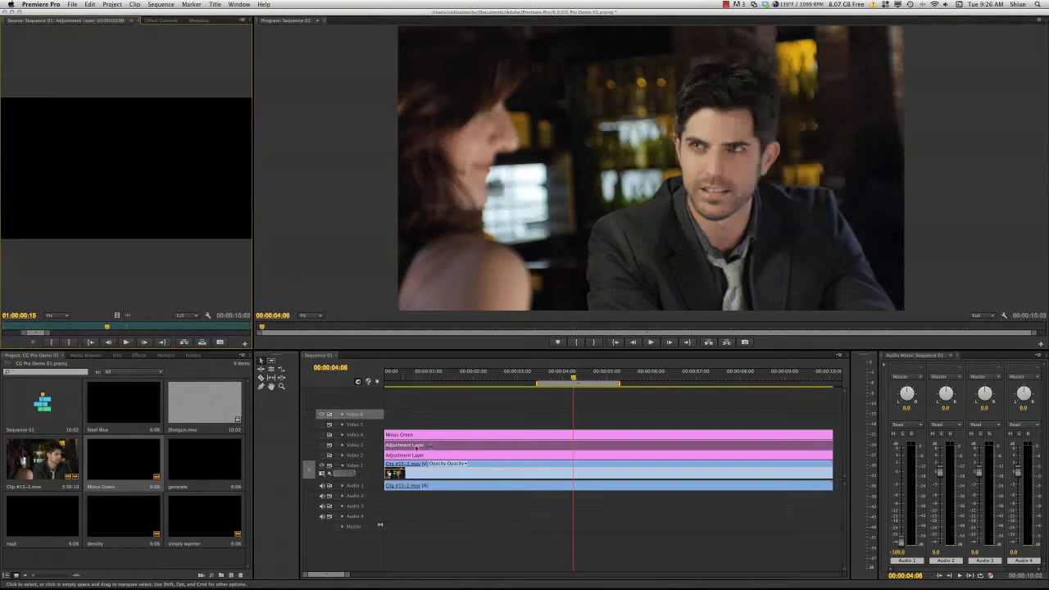
left_click_drag(430, 445, 410, 418)
left_click_drag(414, 454, 425, 434)
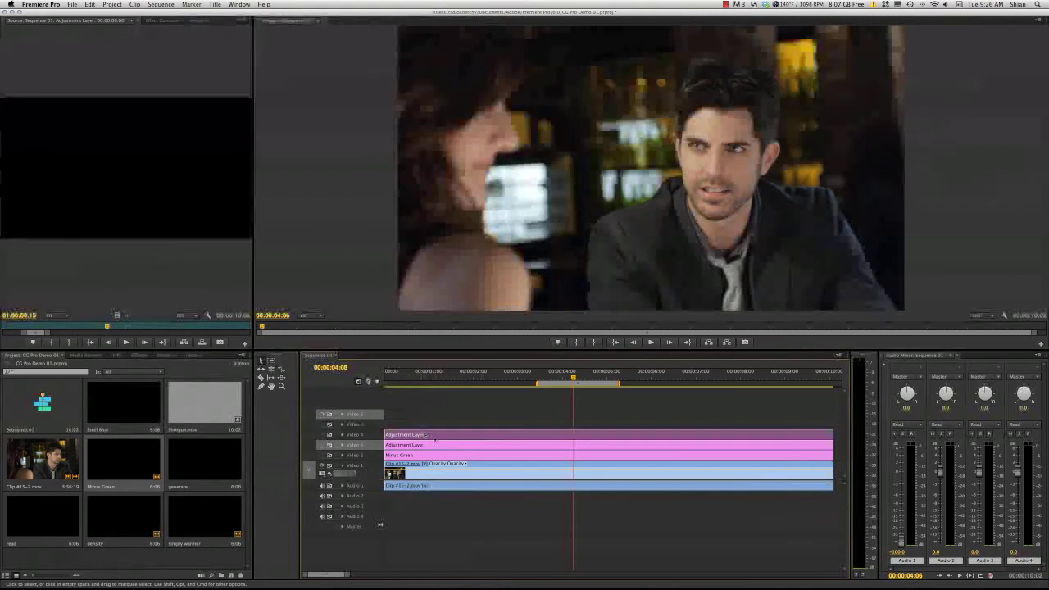
Step: Replace both adjustment clips with density on Video 3 and simply warmer on Video 4, extended to the shot's end
left_click(474, 447, "shift")
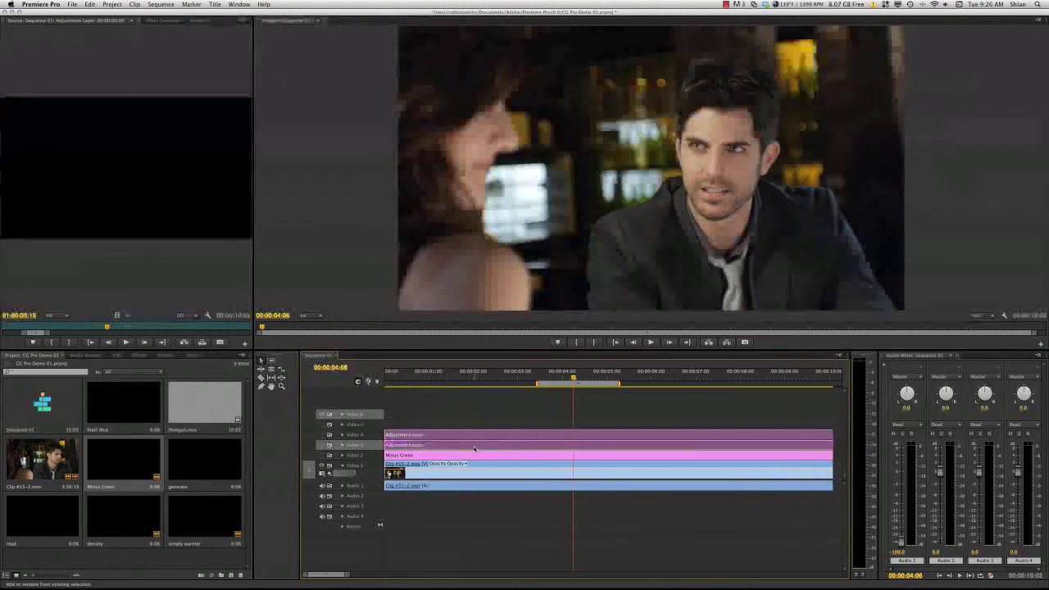
key("Delete")
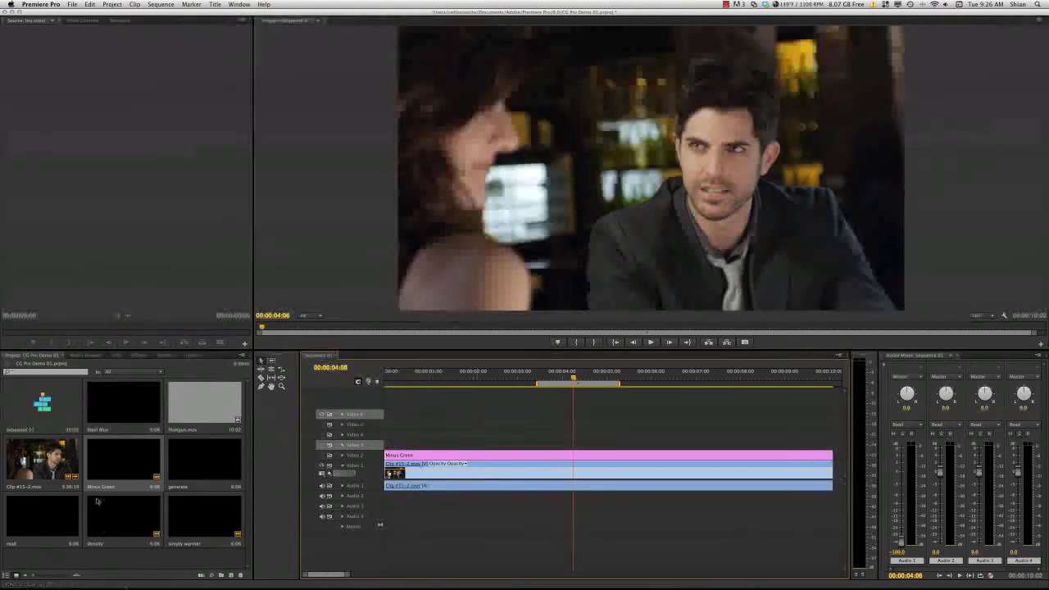
left_click_drag(153, 519, 604, 447)
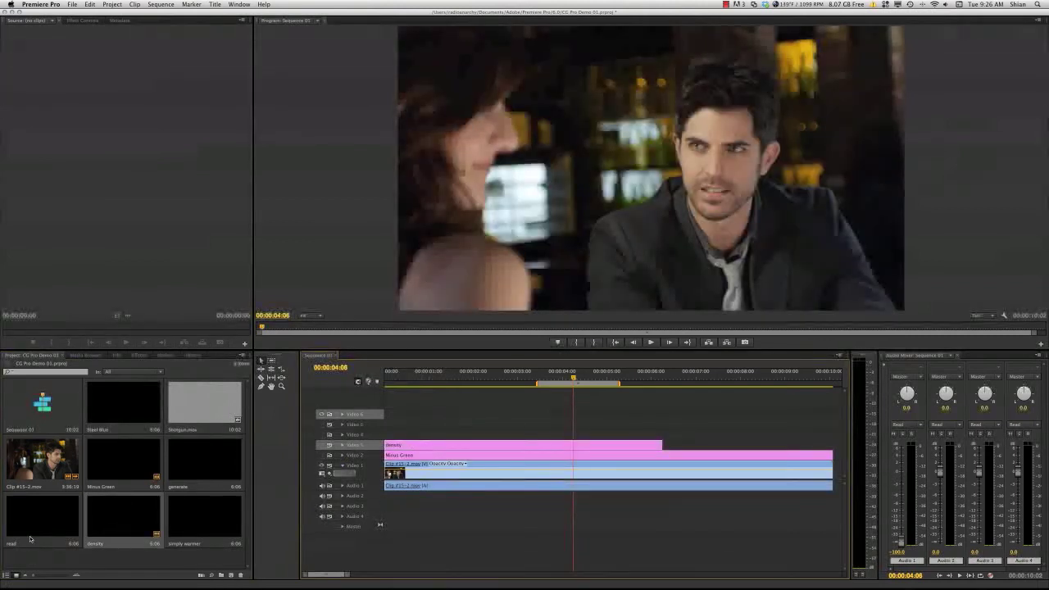
left_click_drag(176, 532, 368, 436)
left_click_drag(660, 435, 834, 438)
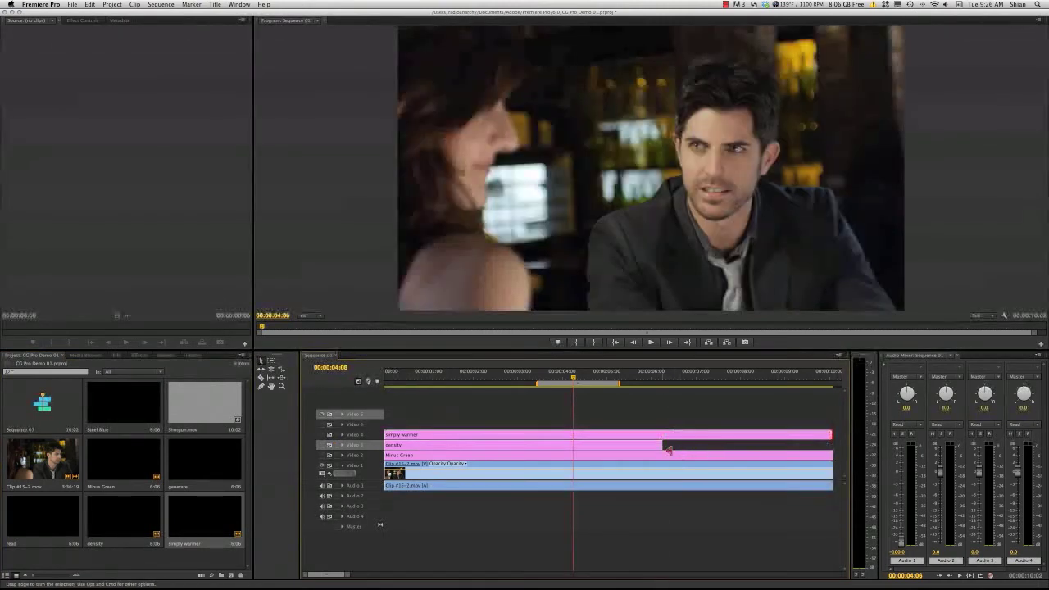
left_click_drag(662, 445, 832, 445)
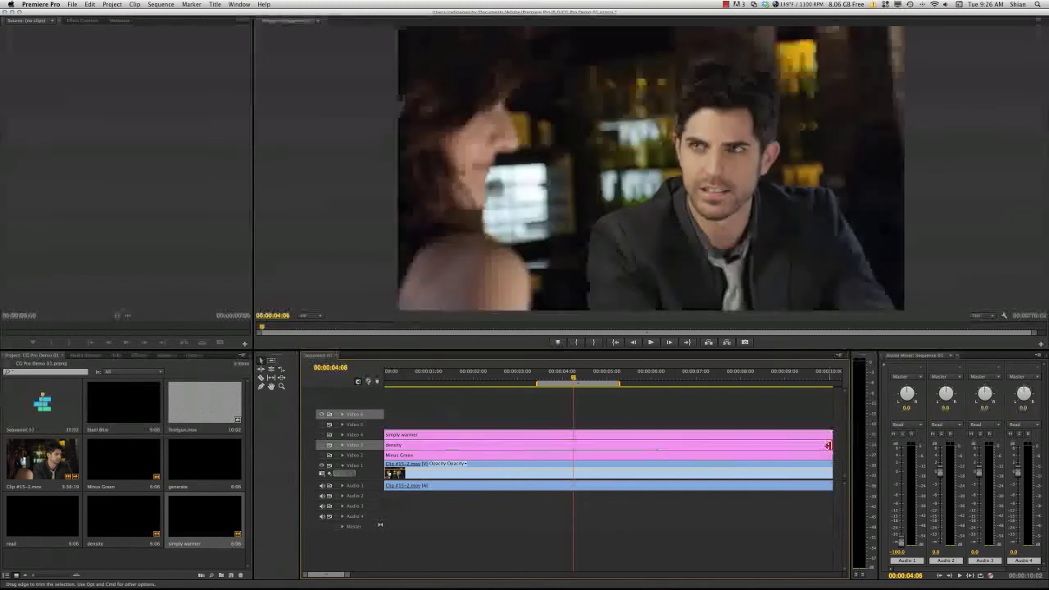
left_click(494, 456)
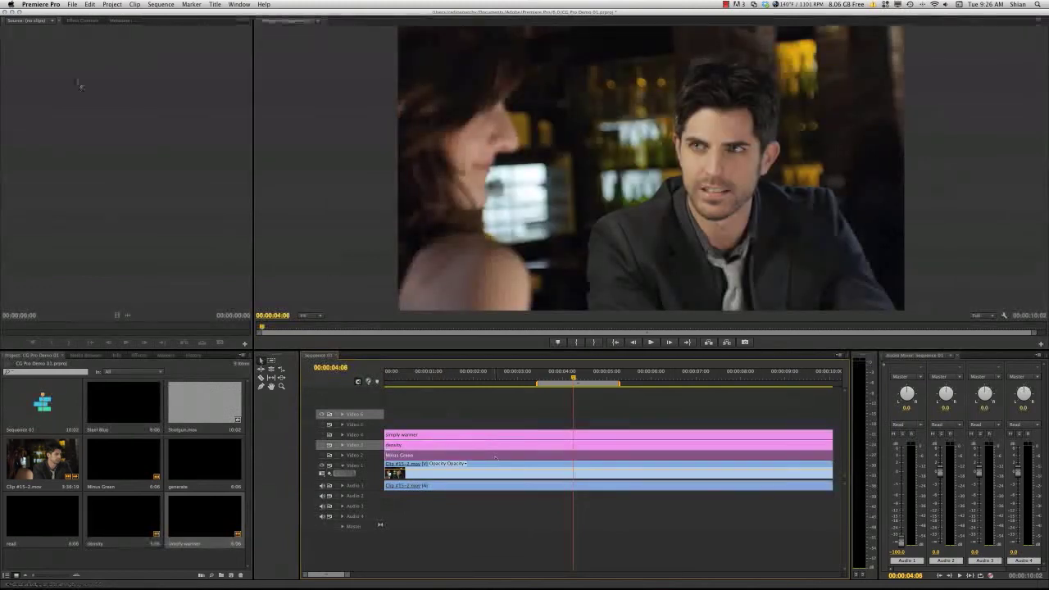
Step: Apply the LUT Buddy effect from Video Effects to the simply warmer adjustment layer
left_click(87, 20)
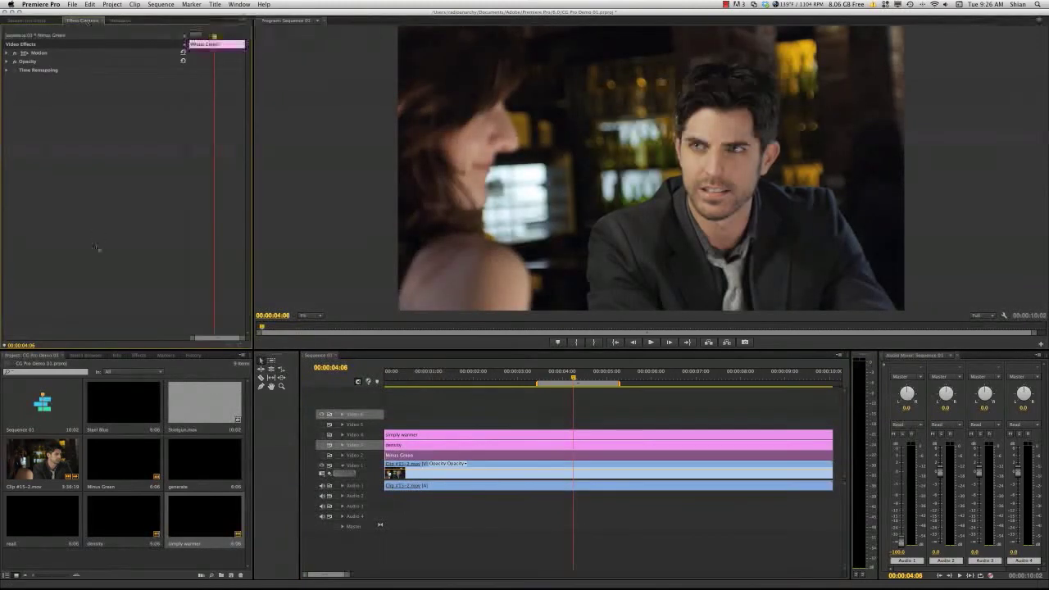
left_click(140, 356)
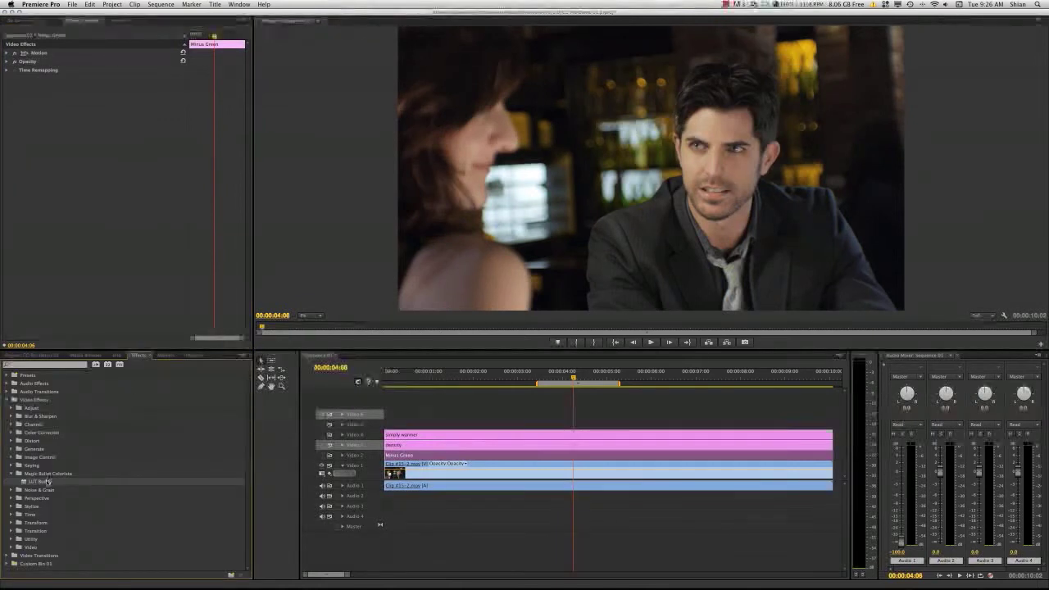
left_click(435, 448)
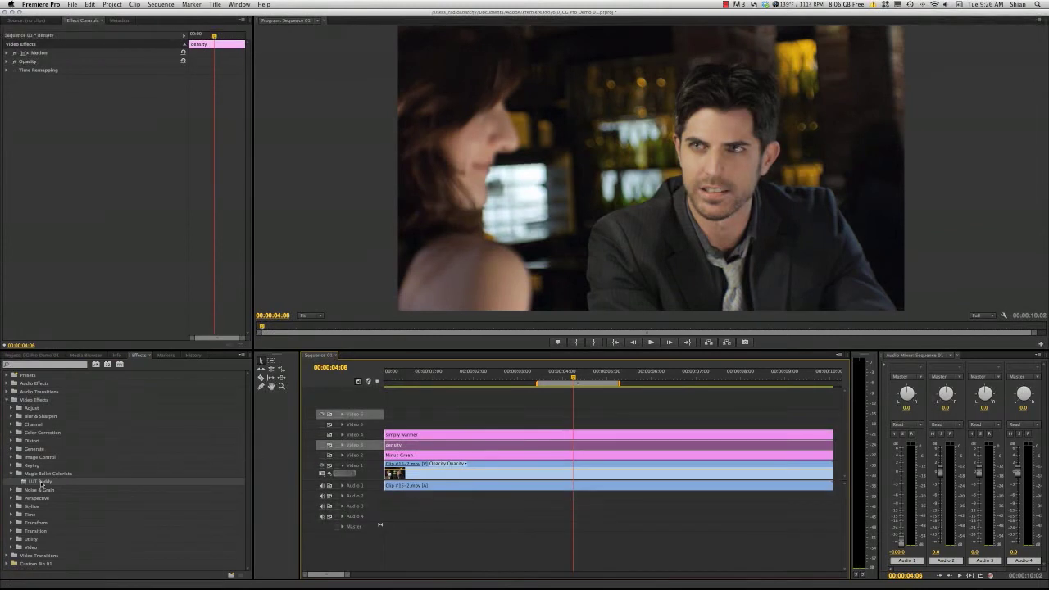
left_click(468, 434)
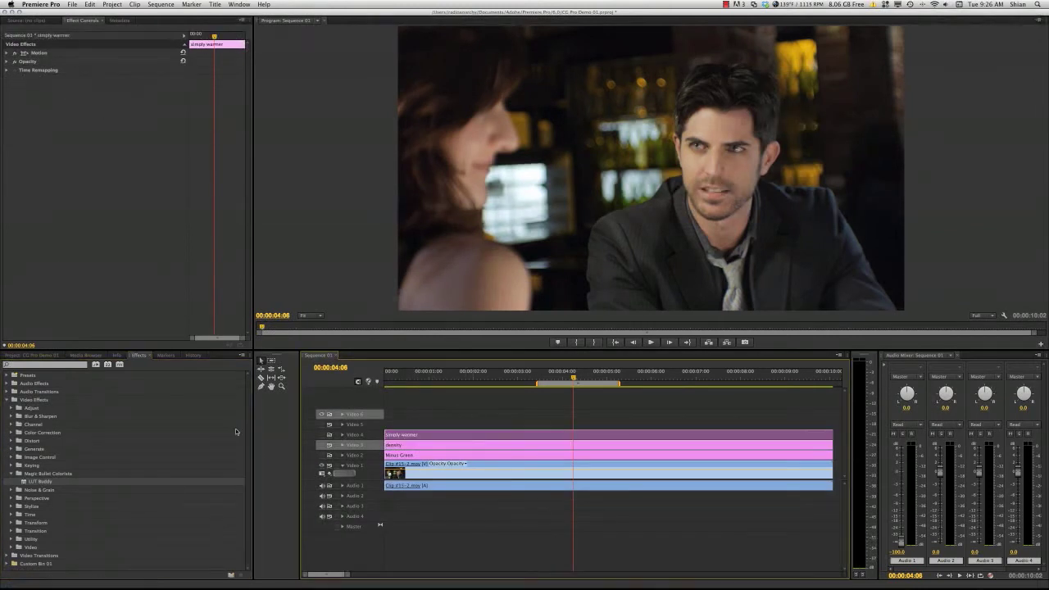
left_click_drag(47, 482, 647, 435)
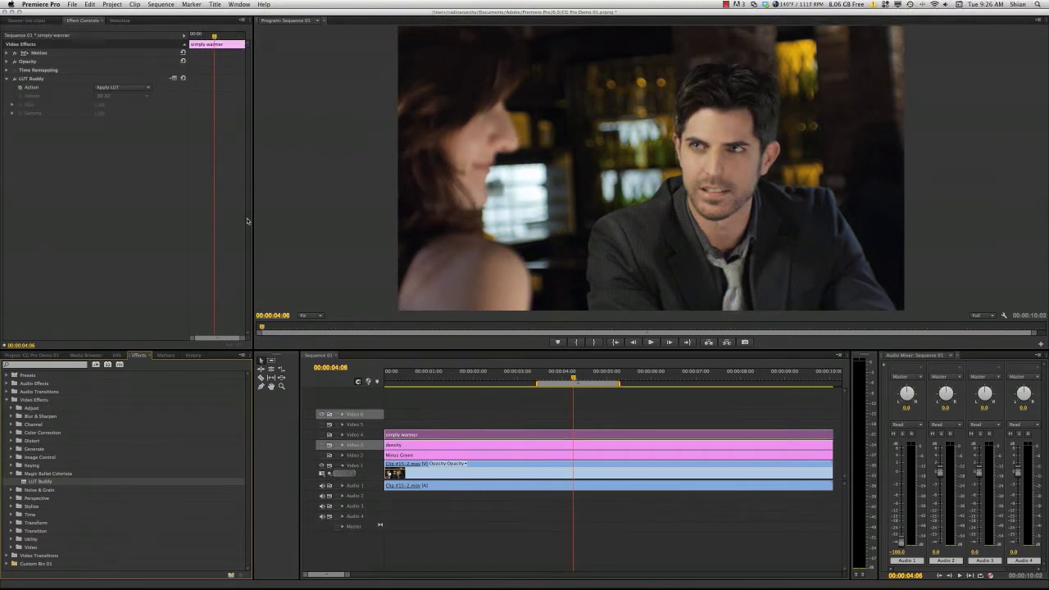
left_click(437, 445)
left_click(448, 454)
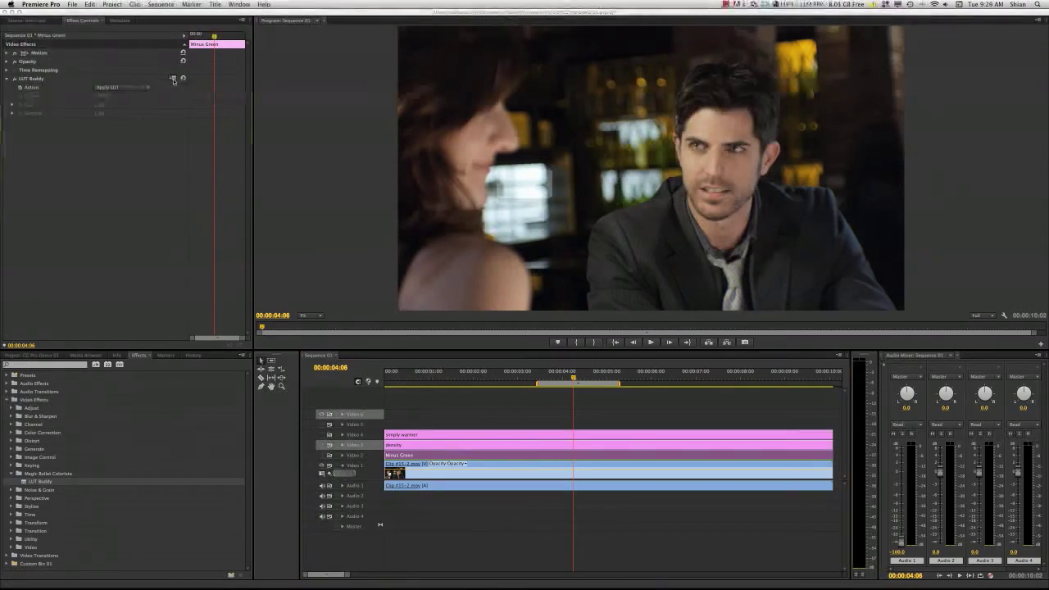
Step: Load Minus Green.cube from the --ColorGHear Pro-- ADJUSTMENTS folder into LUT Buddy
left_click(440, 230)
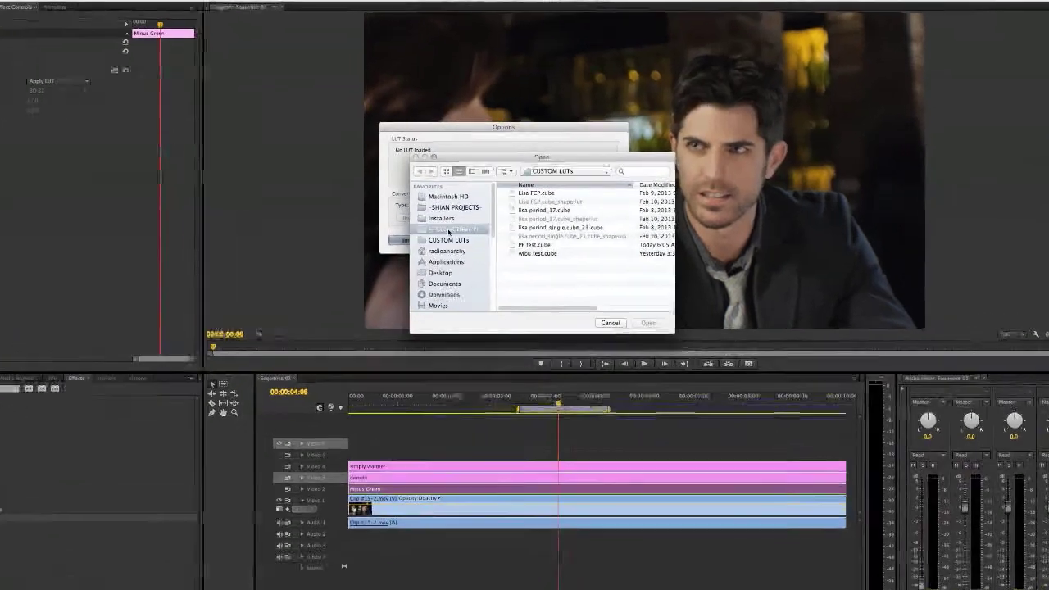
left_click(474, 221)
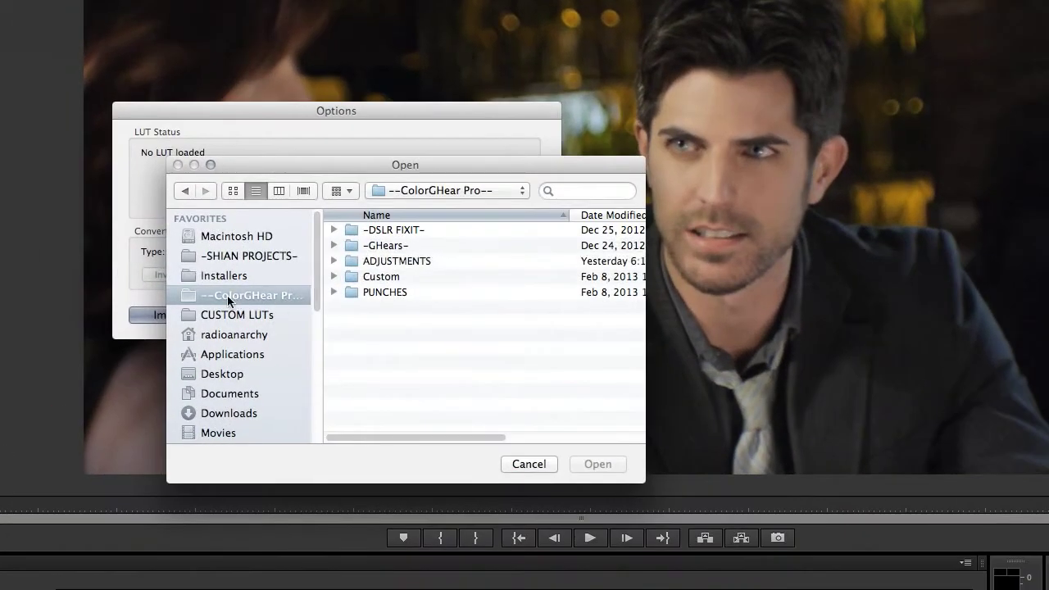
left_click_drag(477, 171, 468, 157)
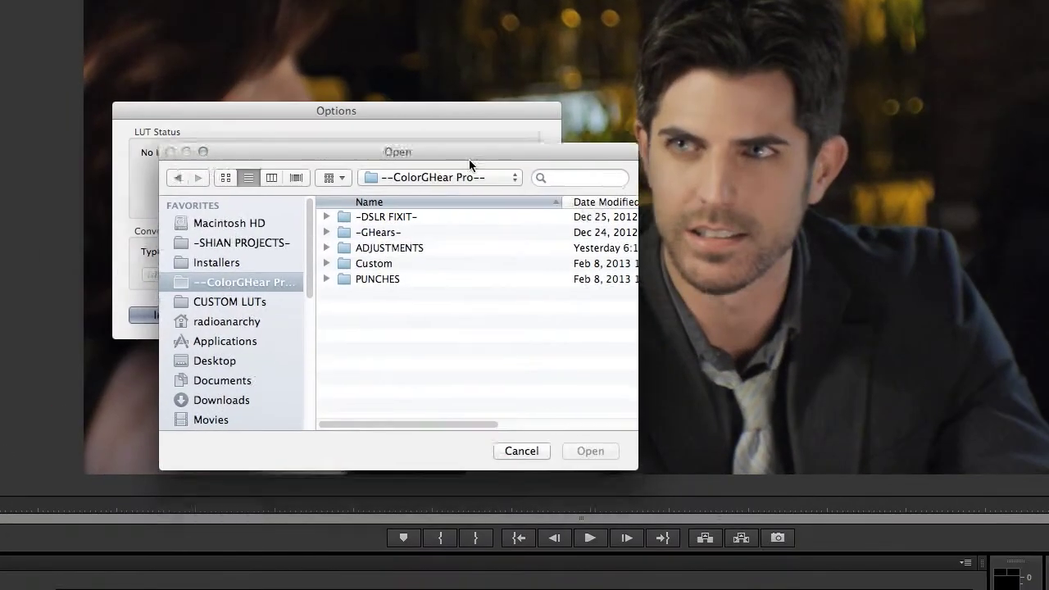
left_click_drag(629, 464, 721, 514)
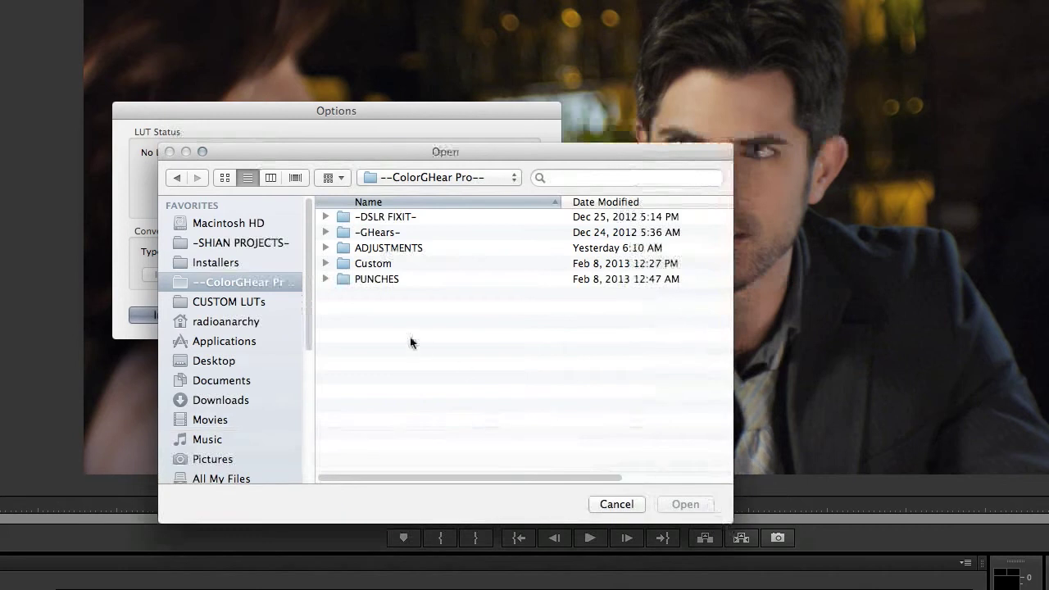
left_click(327, 248)
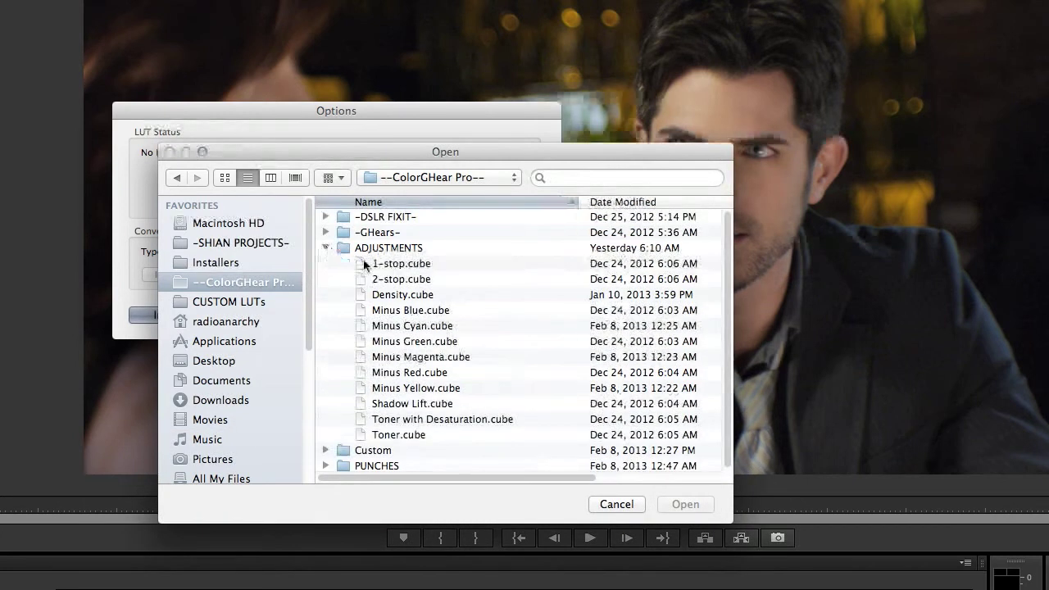
double_click(398, 341)
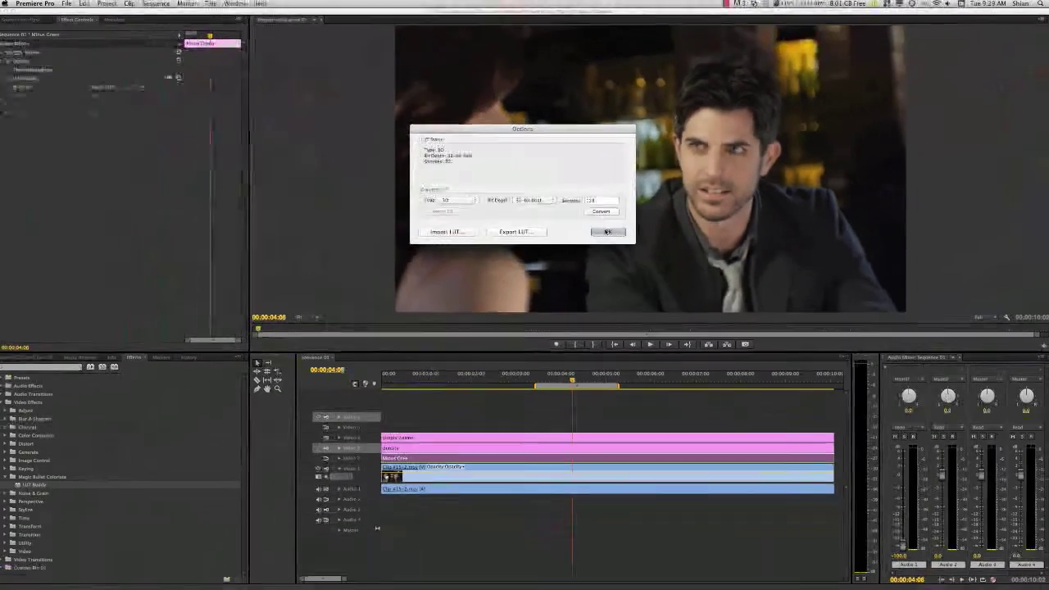
key("Return")
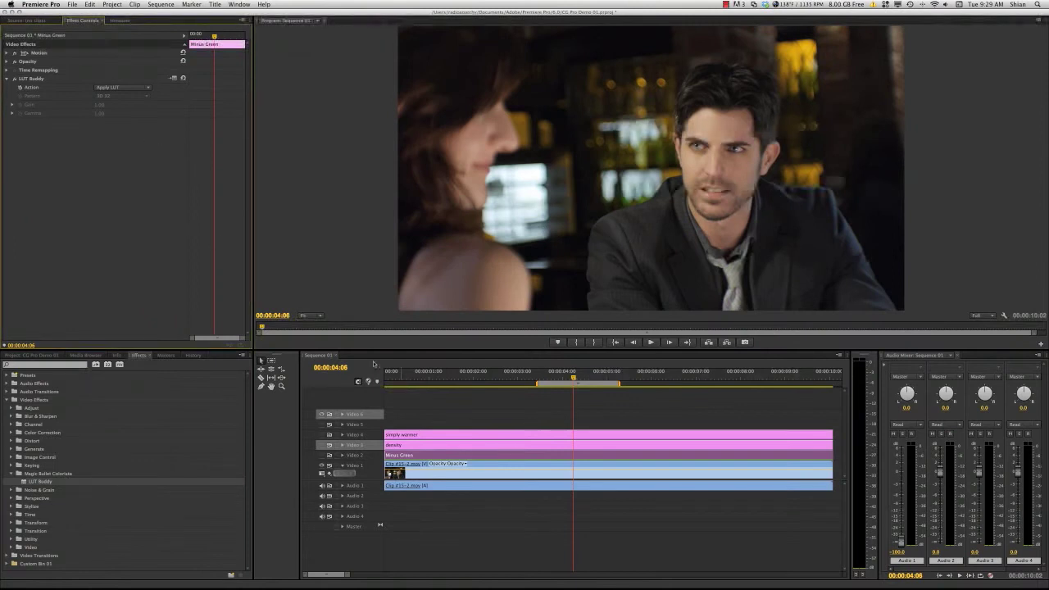
Step: Load Density.cube into the density clip's LUT Buddy
left_click(476, 445)
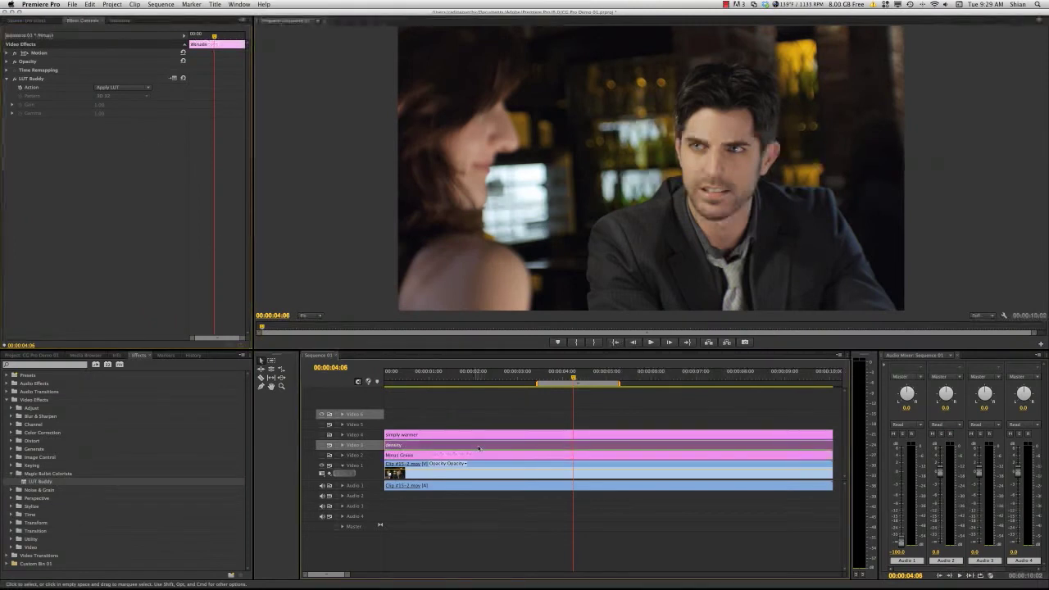
left_click(173, 78)
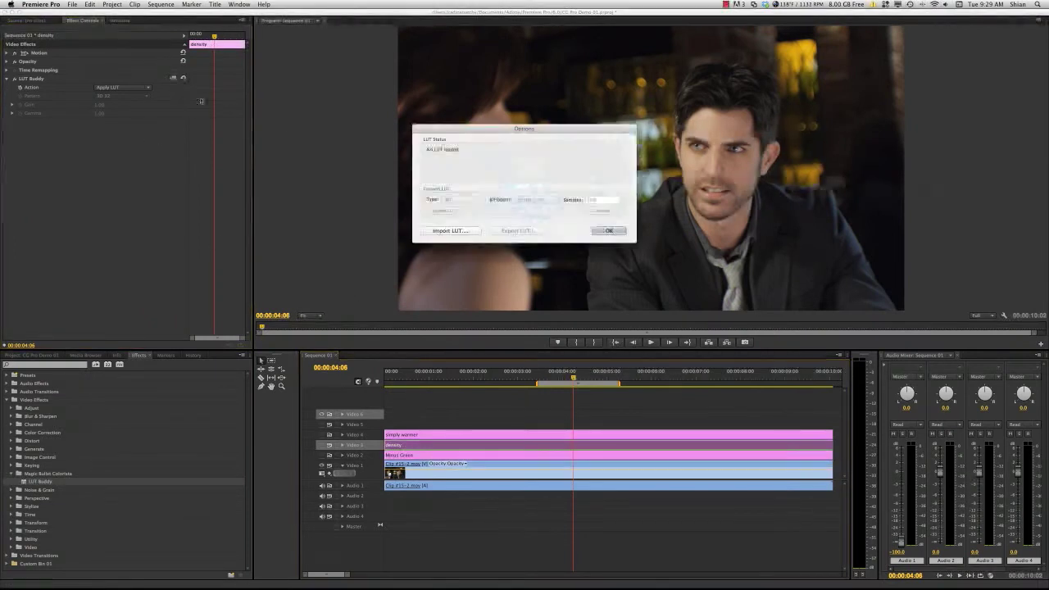
left_click(463, 231)
double_click(555, 229)
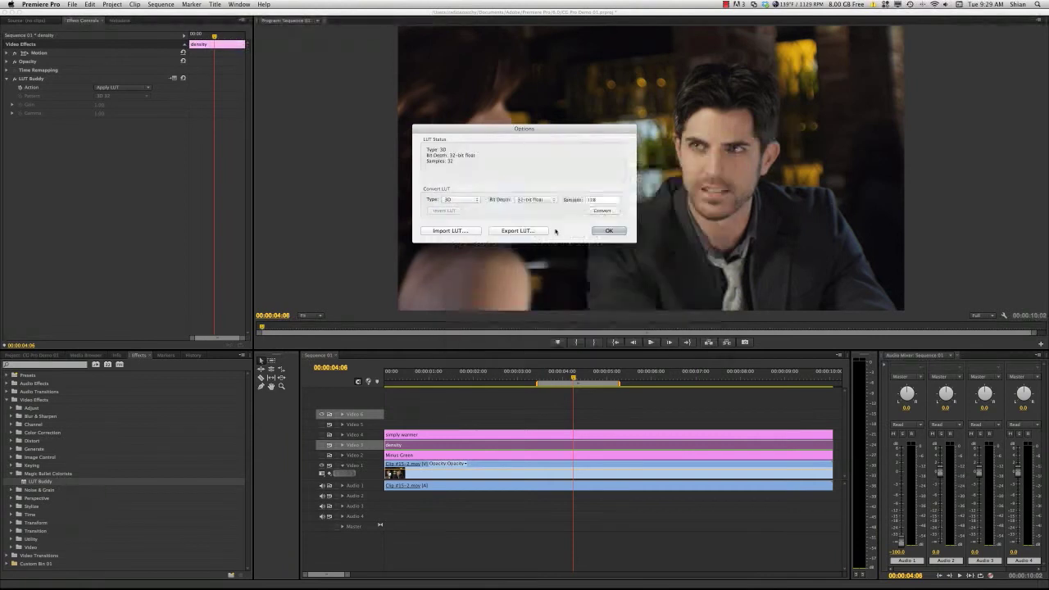
left_click(607, 230)
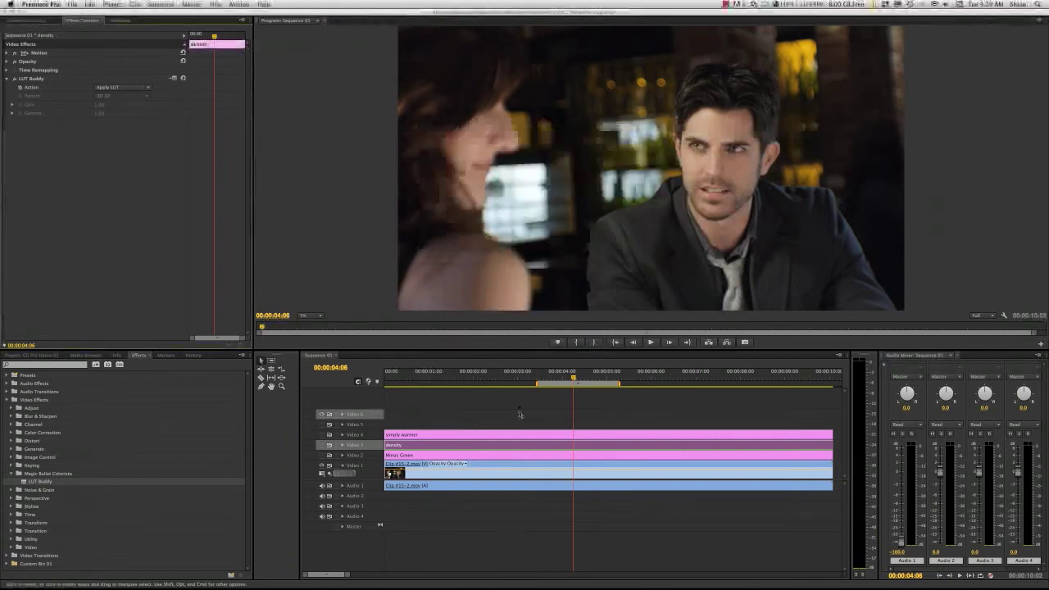
Step: Load SIMPLY WARMER.cube from -GHears- > --WARM-- into the simply warmer clip's LUT Buddy
double_click(497, 435)
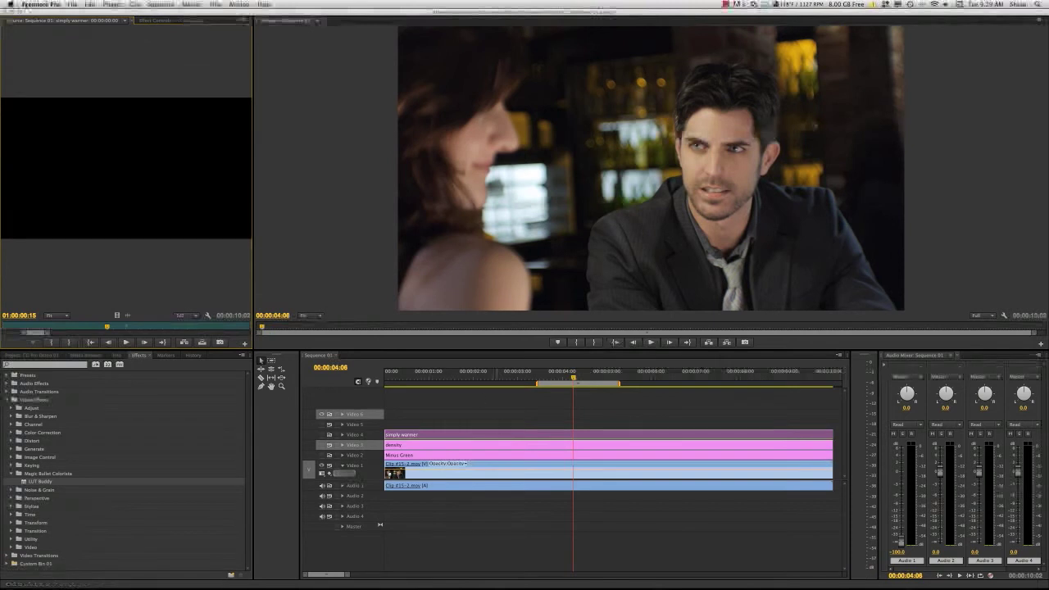
left_click(151, 21)
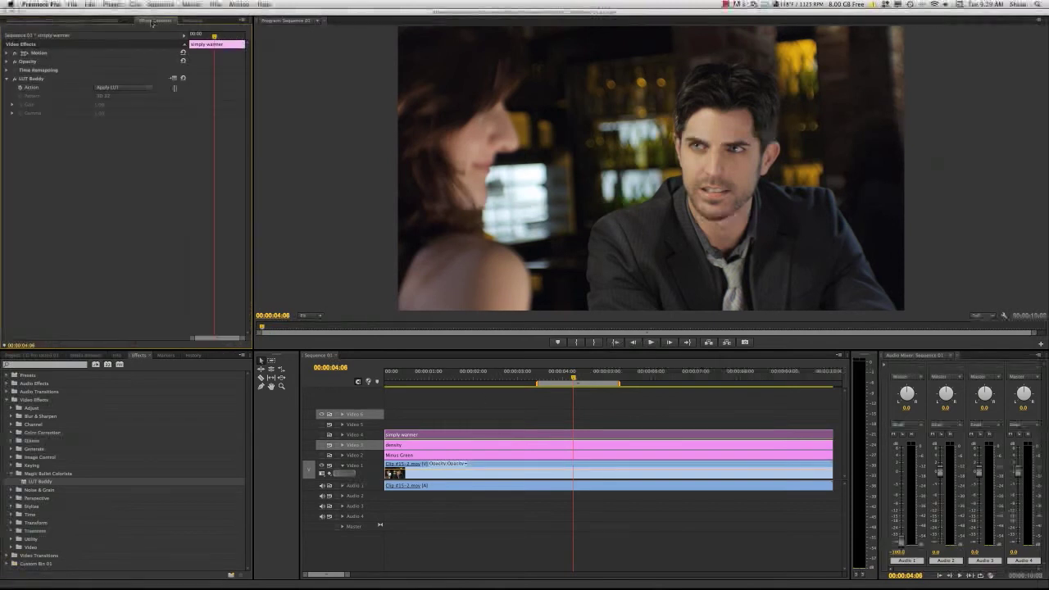
left_click(173, 78)
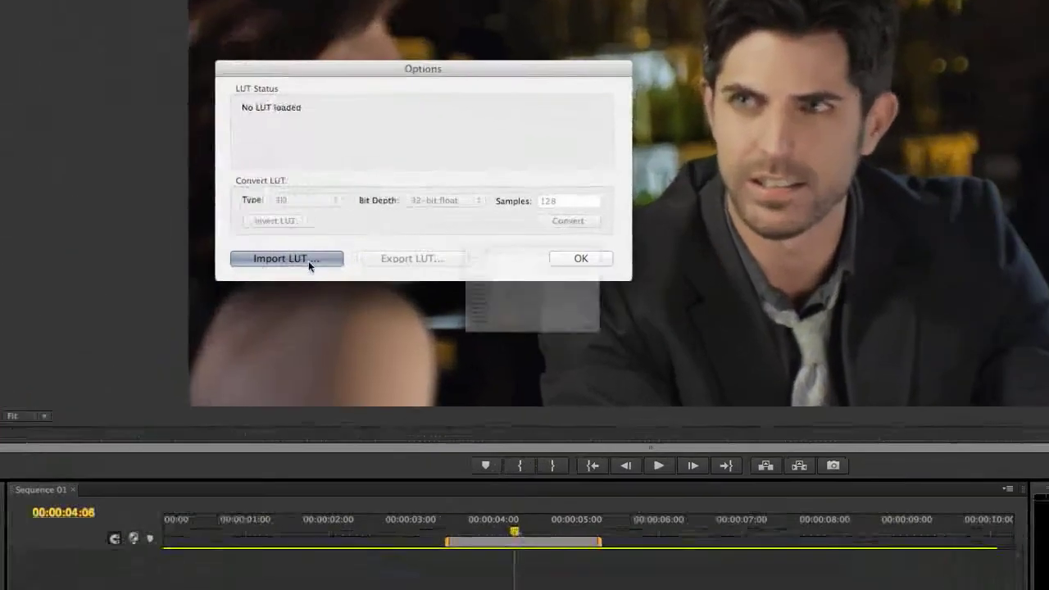
left_click(308, 261)
left_click(418, 194)
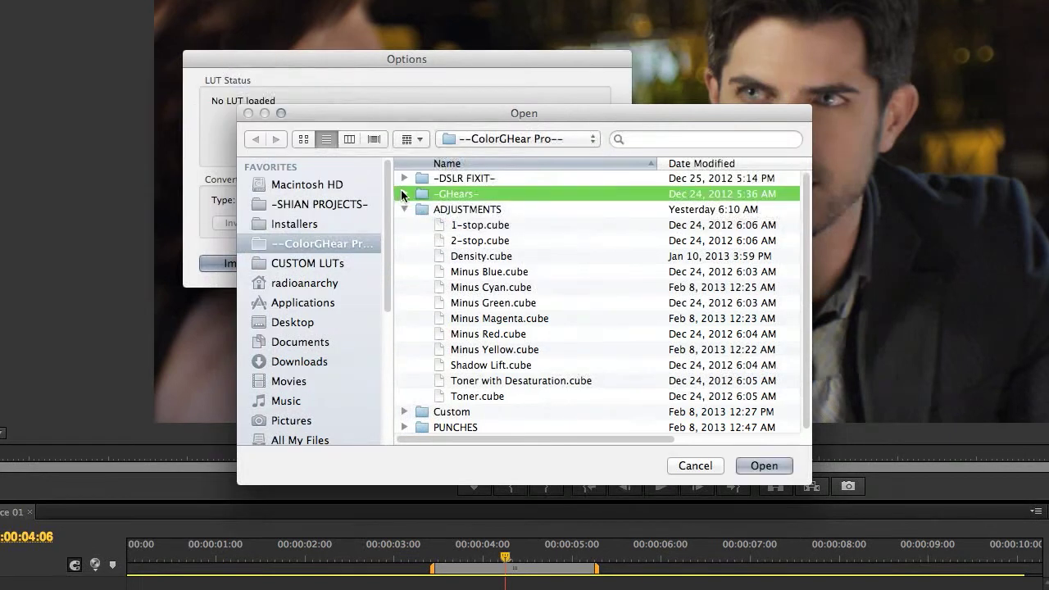
double_click(408, 199)
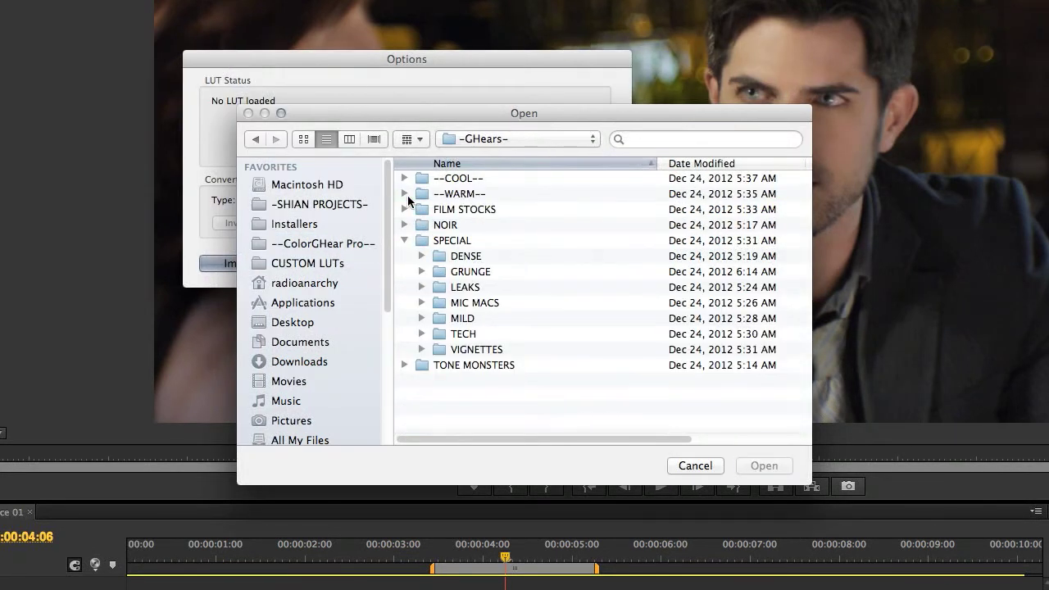
left_click(405, 194)
double_click(492, 239)
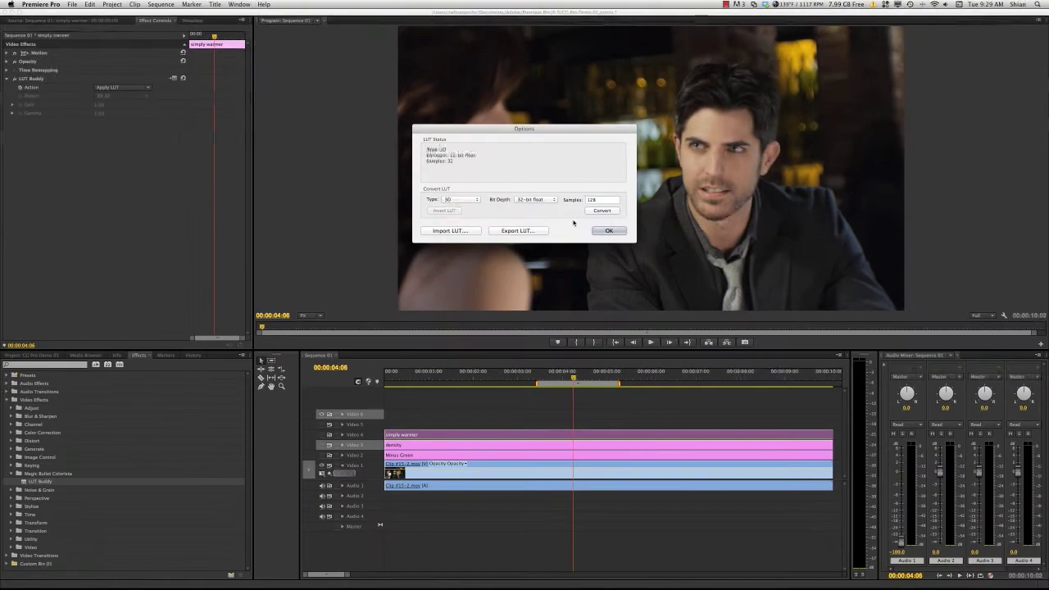
left_click(618, 232)
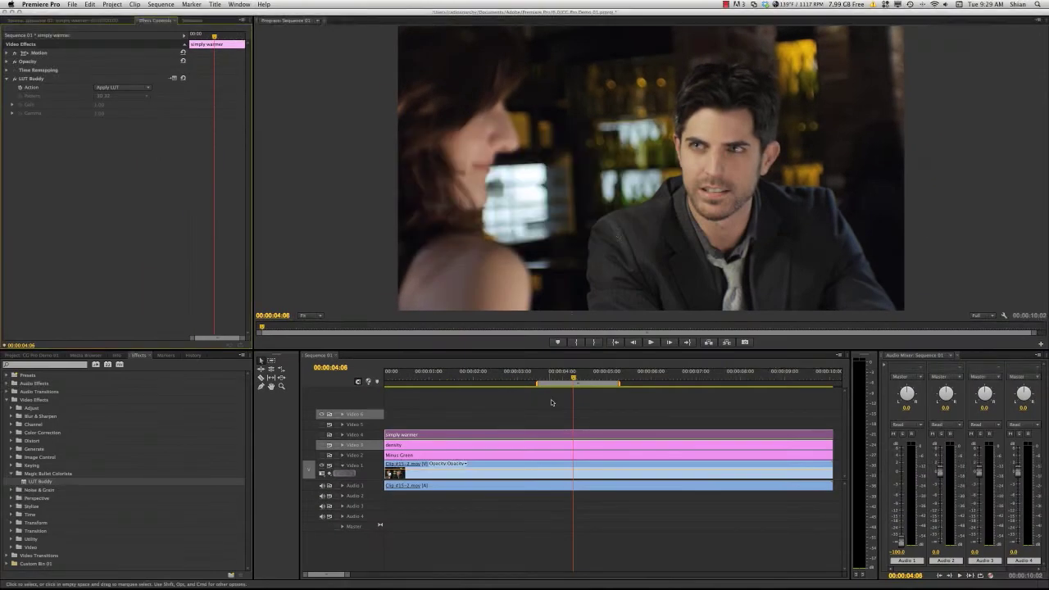
Step: Re-enable the Minus Green and density track outputs and step through frames to review the stacked grade
left_click(329, 455)
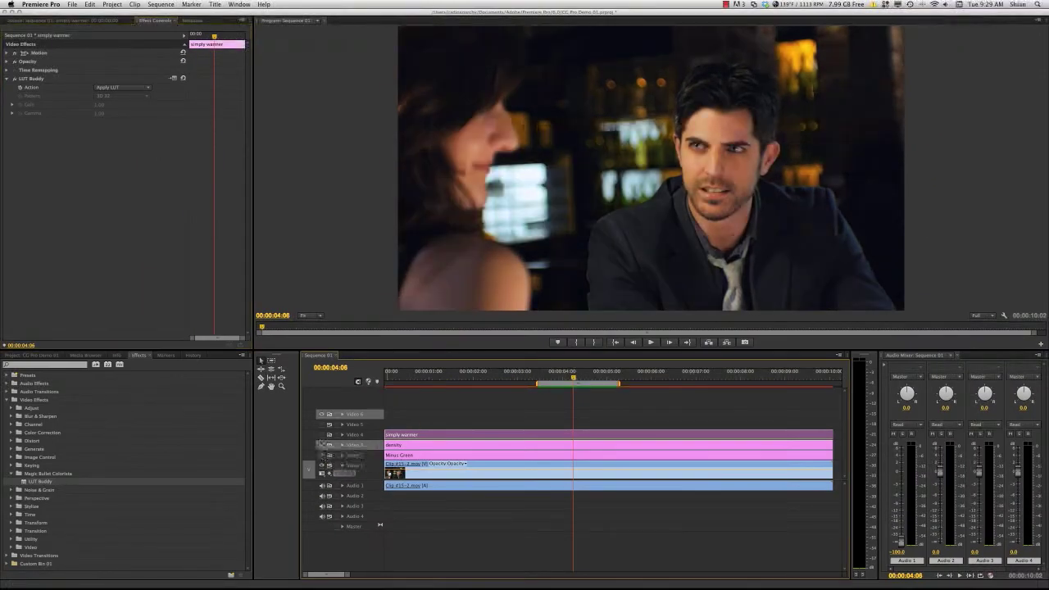
left_click(321, 446)
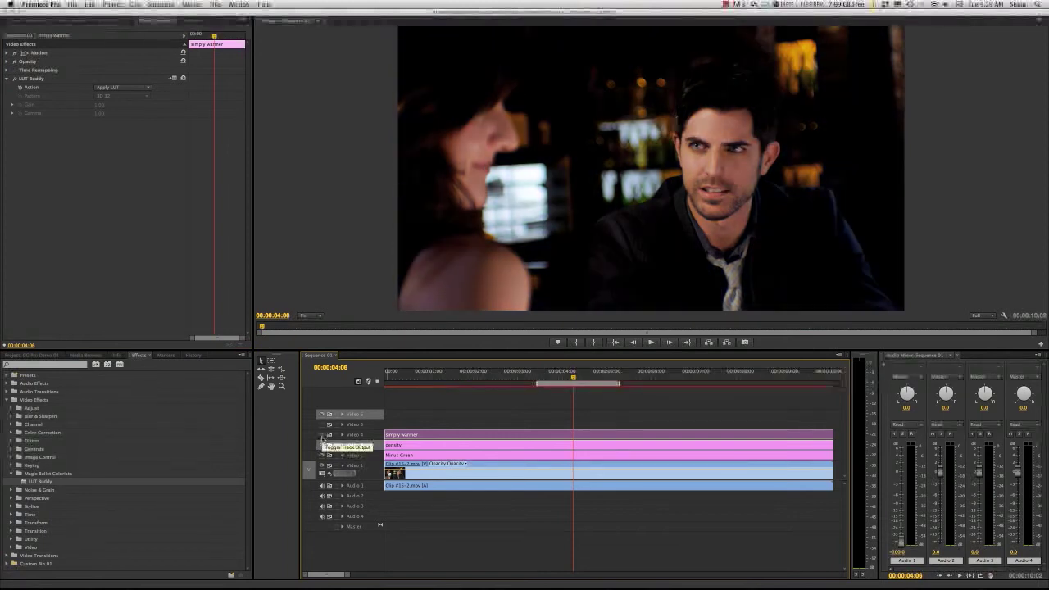
left_click(351, 445)
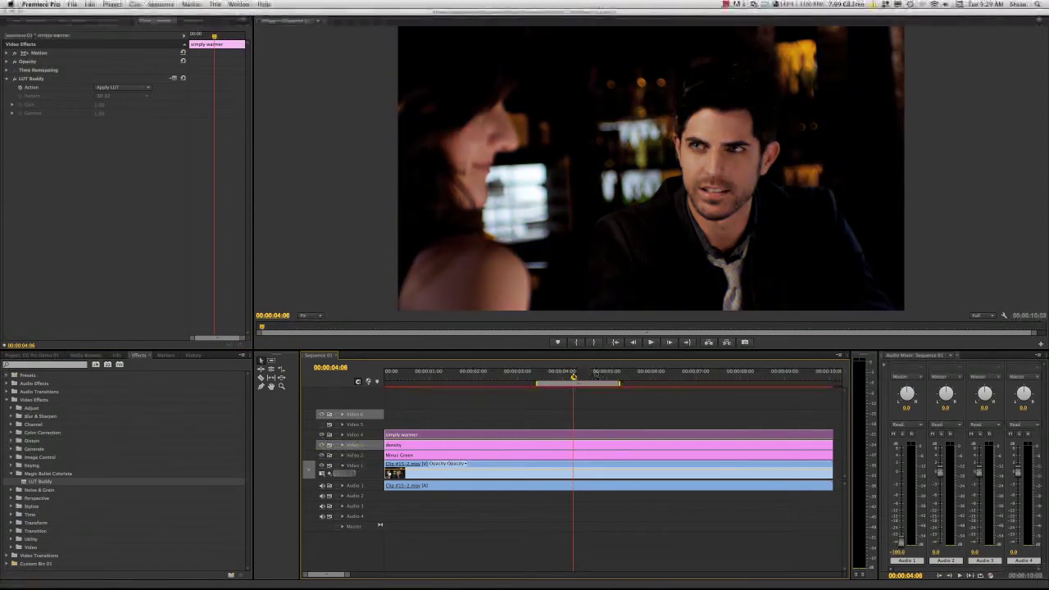
mouse_move(573, 376)
left_mouse_down()
mouse_move(591, 376)
mouse_move(561, 376)
mouse_move(573, 376)
left_mouse_up()
Step: Set the density adjustment layer's opacity to 47% and check the grade on another frame
left_click(600, 445)
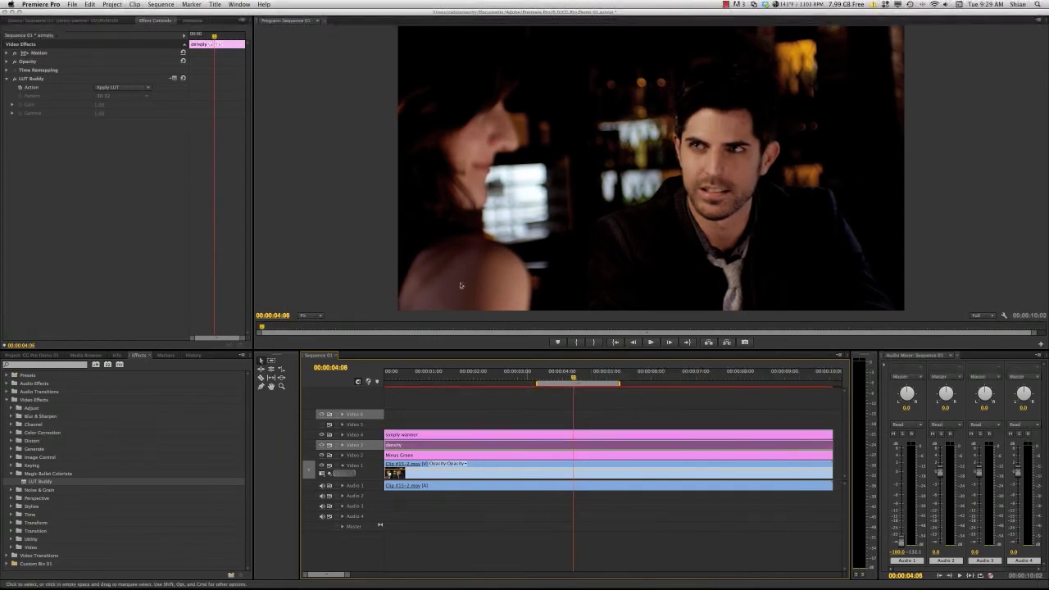
left_click(9, 62)
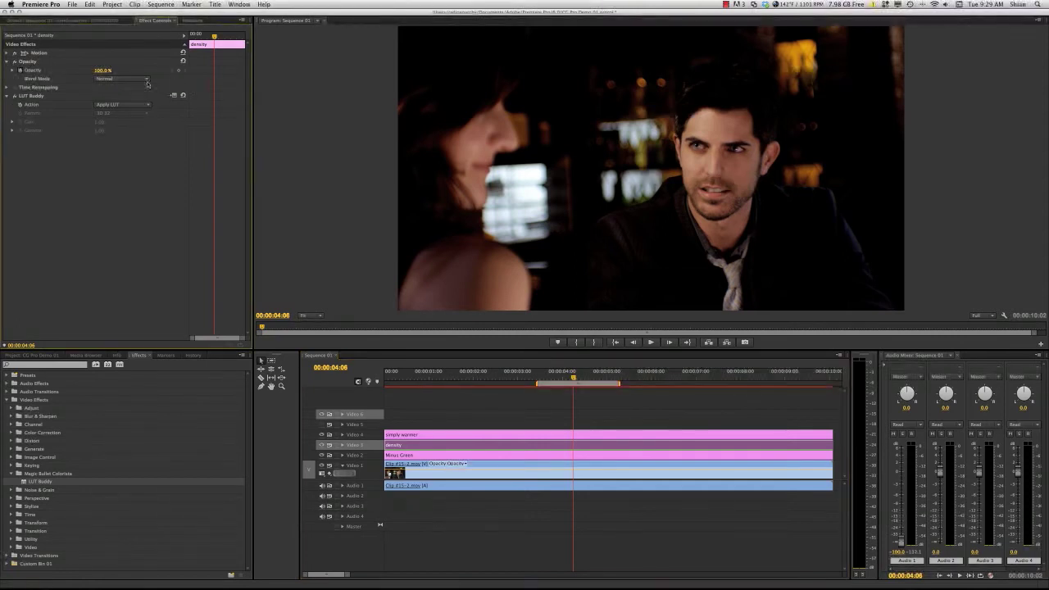
mouse_move(100, 71)
left_mouse_down()
mouse_move(138, 71)
mouse_move(111, 71)
left_mouse_up()
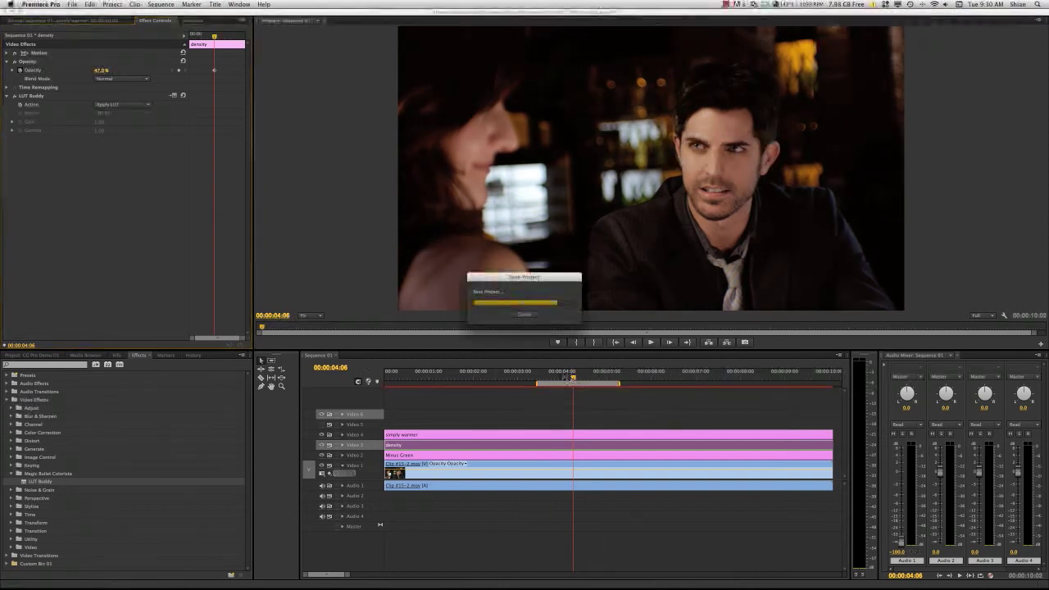
left_click_drag(573, 378, 596, 376)
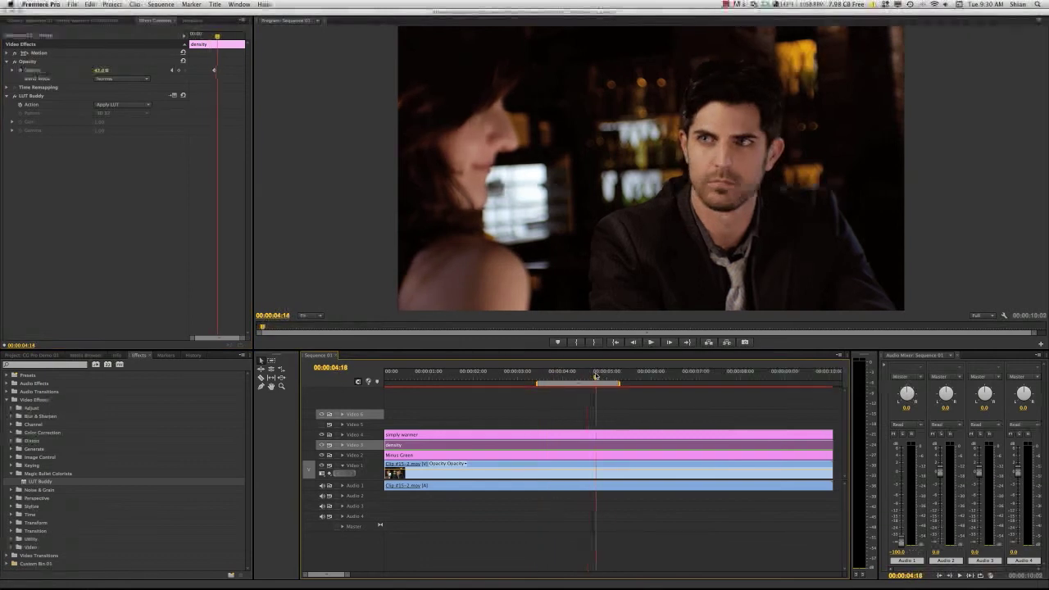
left_click(502, 411)
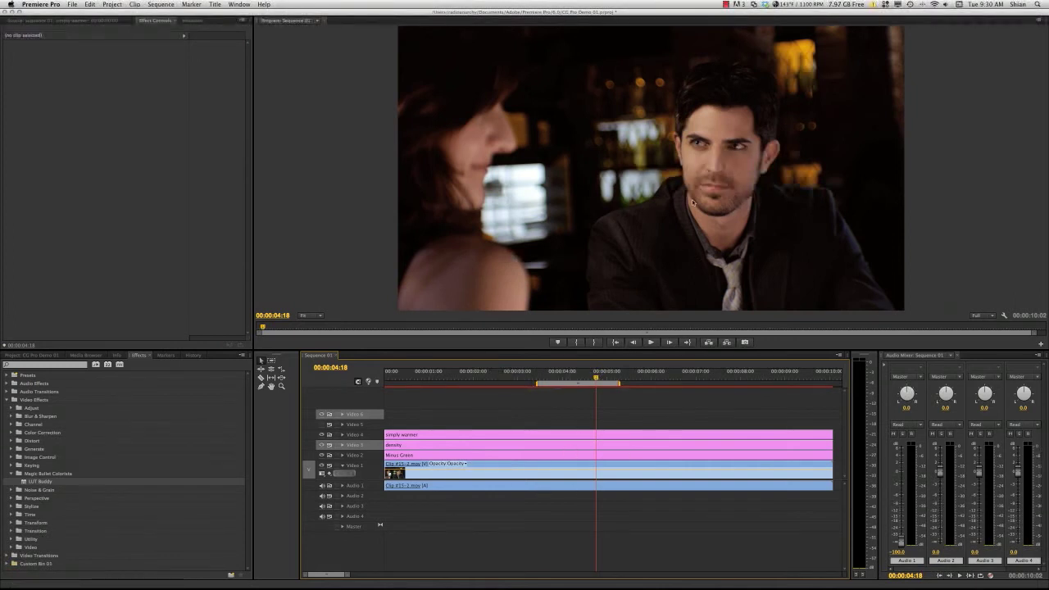
Step: Drop the simply warmer adjustment layer's opacity to 37%
left_click(608, 436)
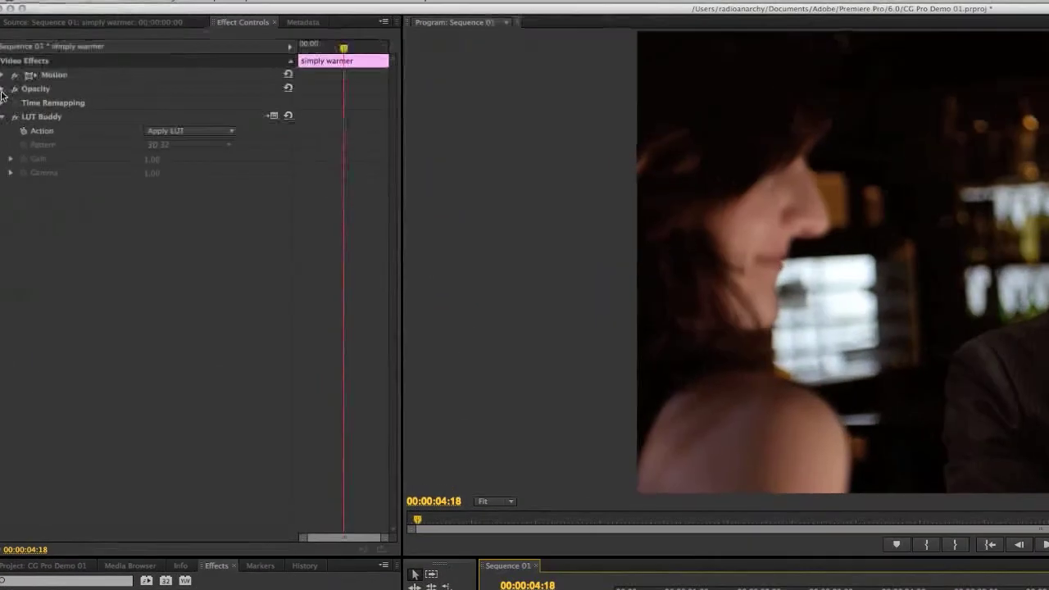
left_click(6, 63)
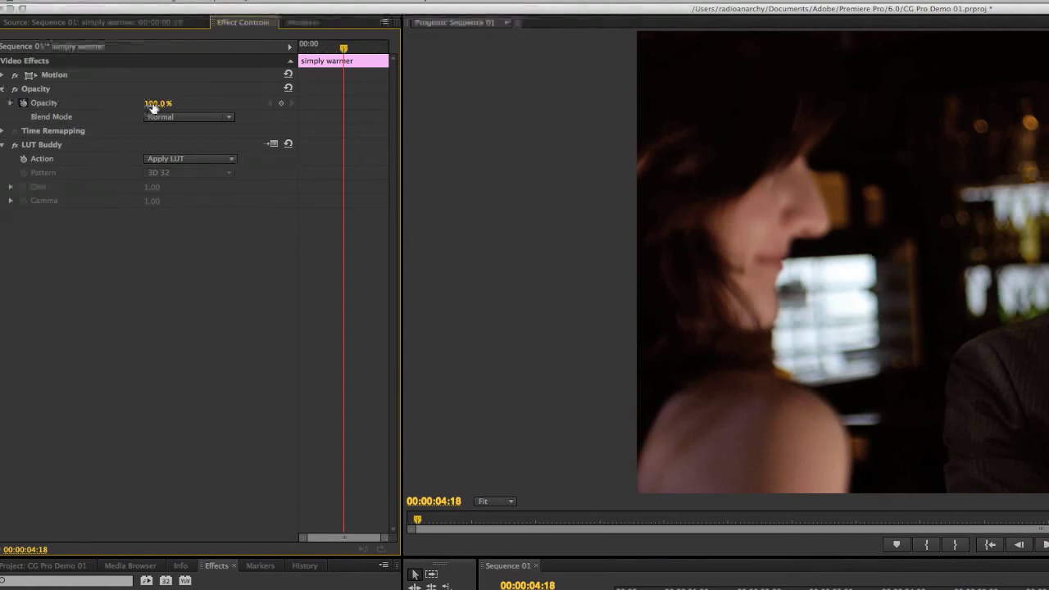
left_click_drag(153, 107, 111, 107)
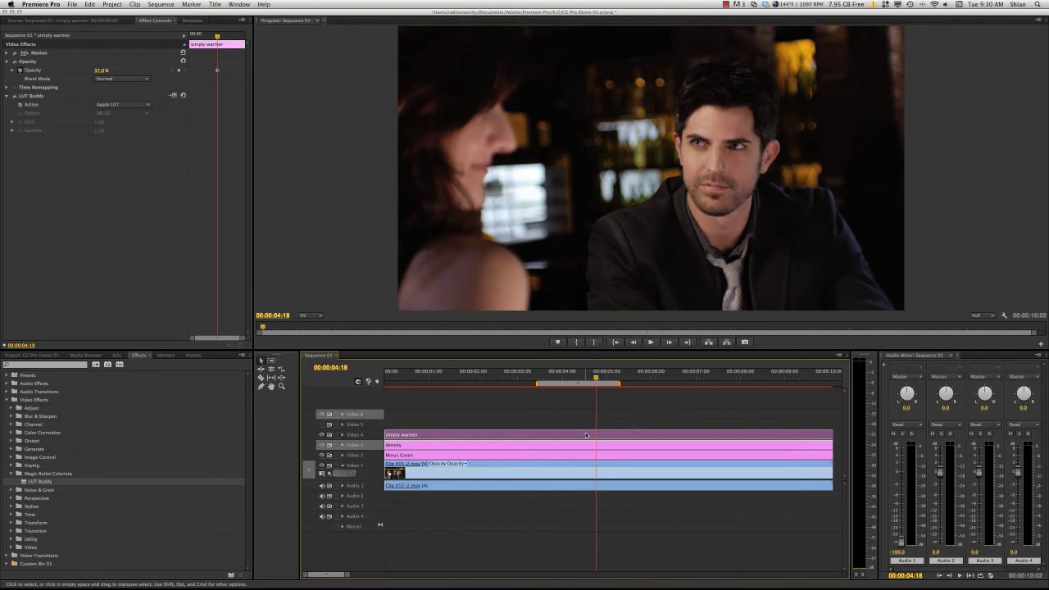
Step: Move simply warmer up to Video 5 and add a second density clip on Video 4, trimmed to match
left_click_drag(586, 434, 587, 425)
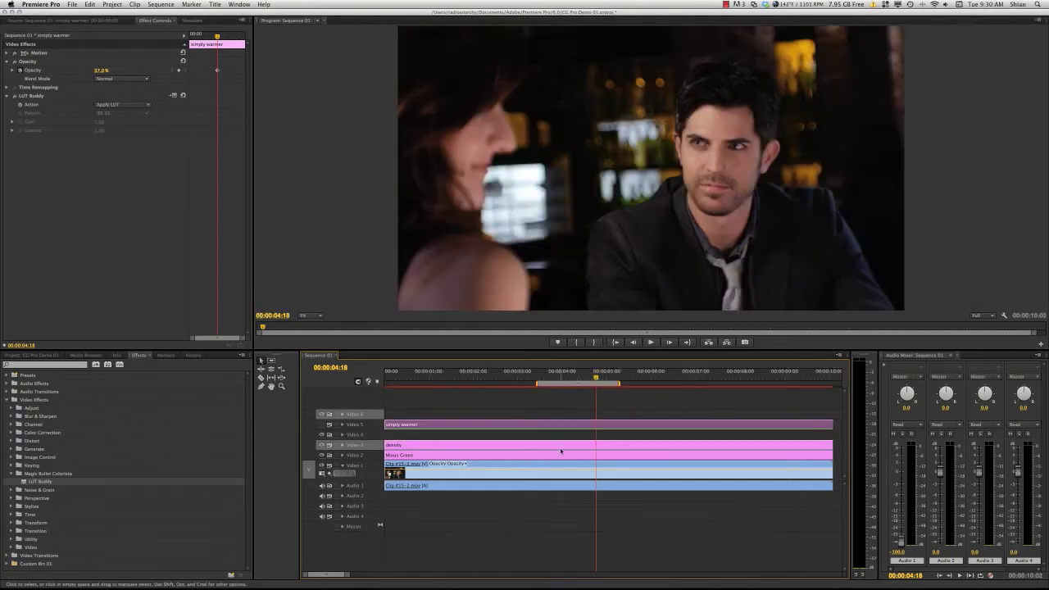
left_click(560, 450)
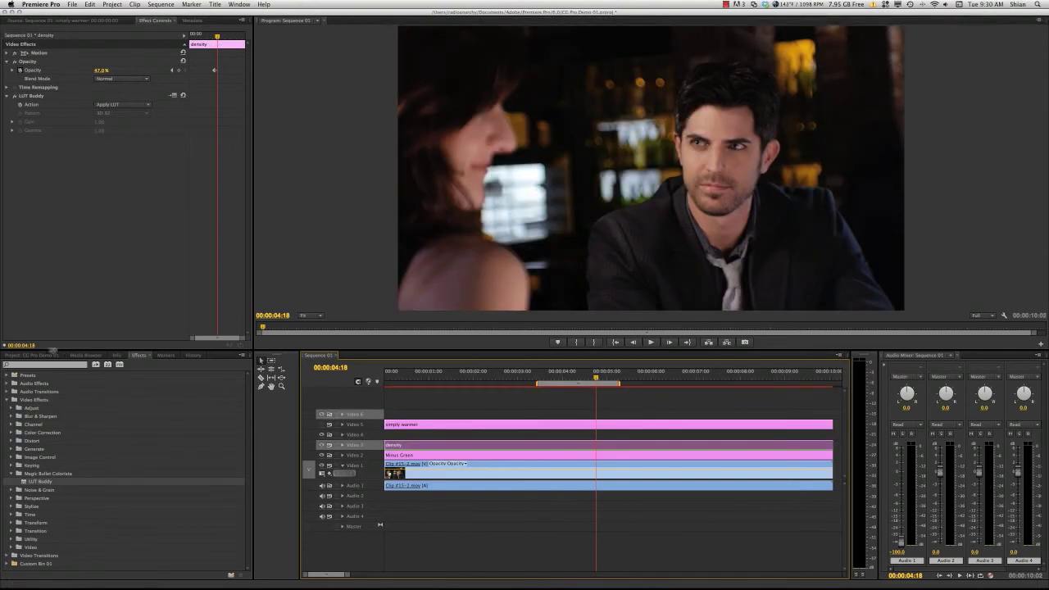
left_click(37, 357)
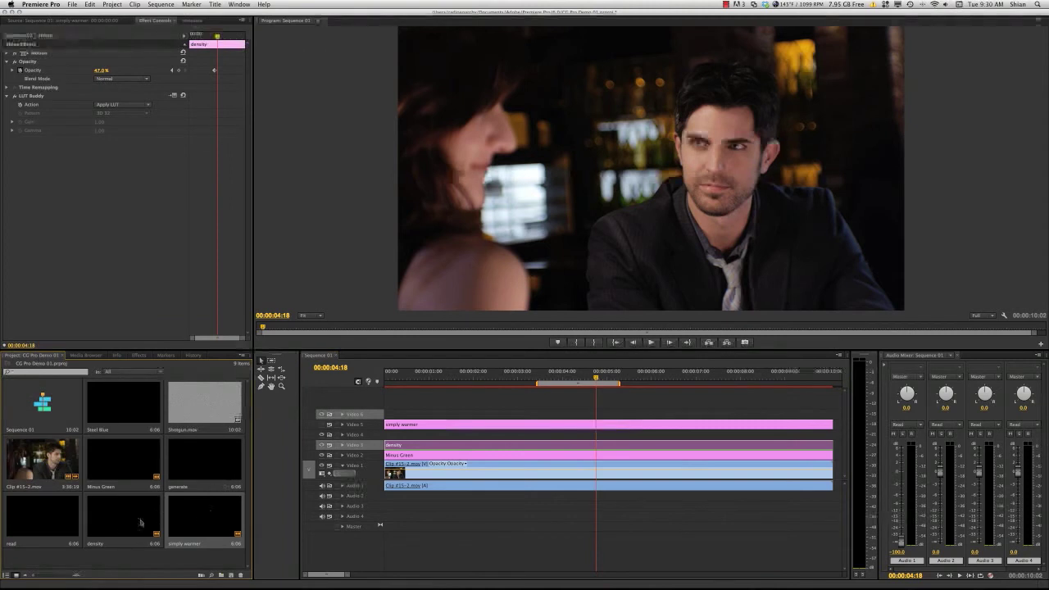
left_click_drag(140, 522, 396, 436)
left_click_drag(659, 436, 832, 436)
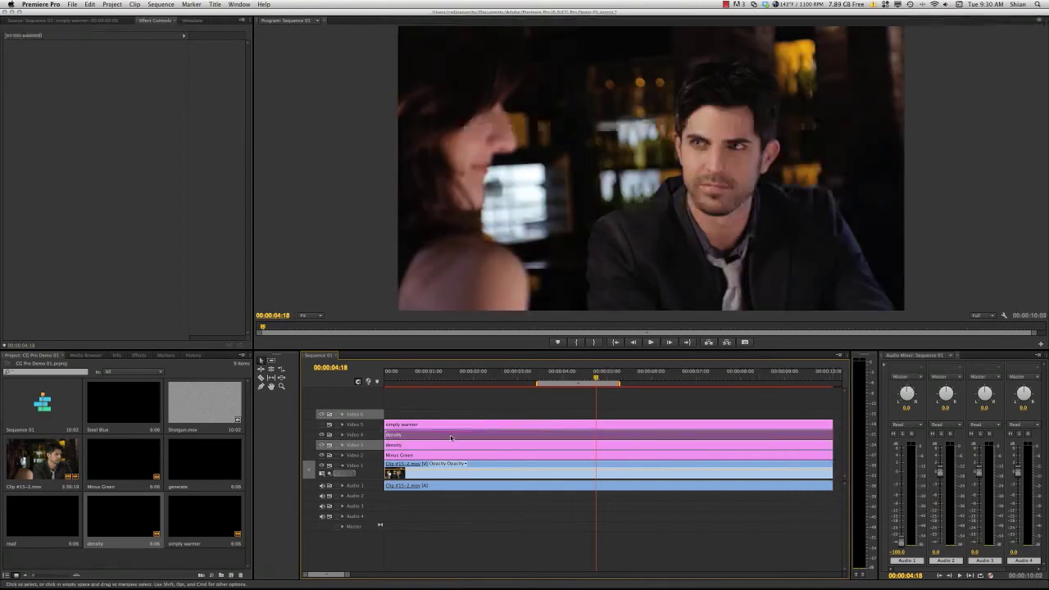
Step: Copy LUT Buddy from the Video 3 density clip onto the new Video 4 density clip
left_click(450, 438)
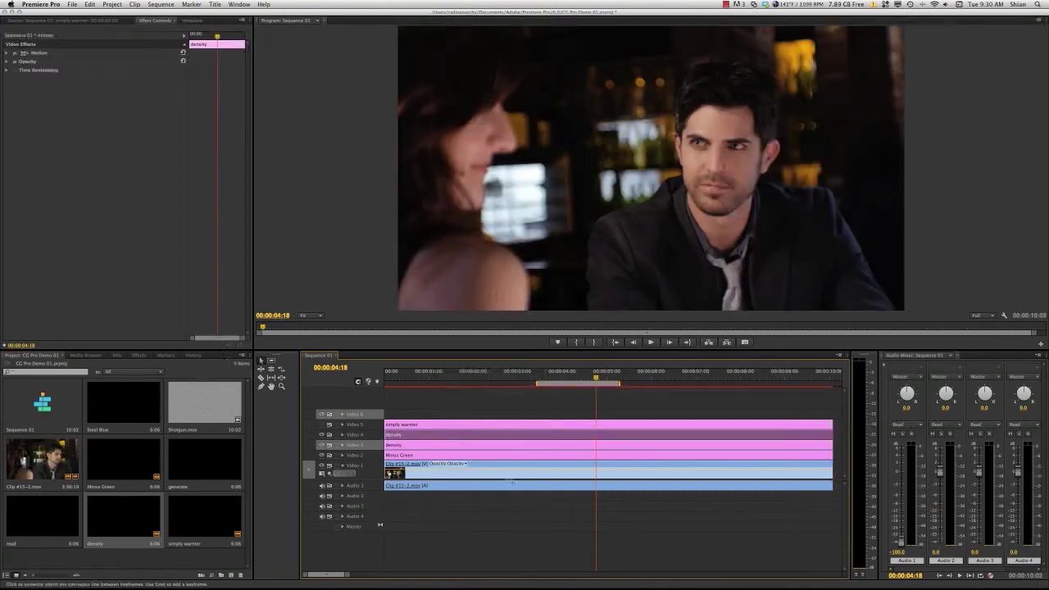
left_click(480, 445)
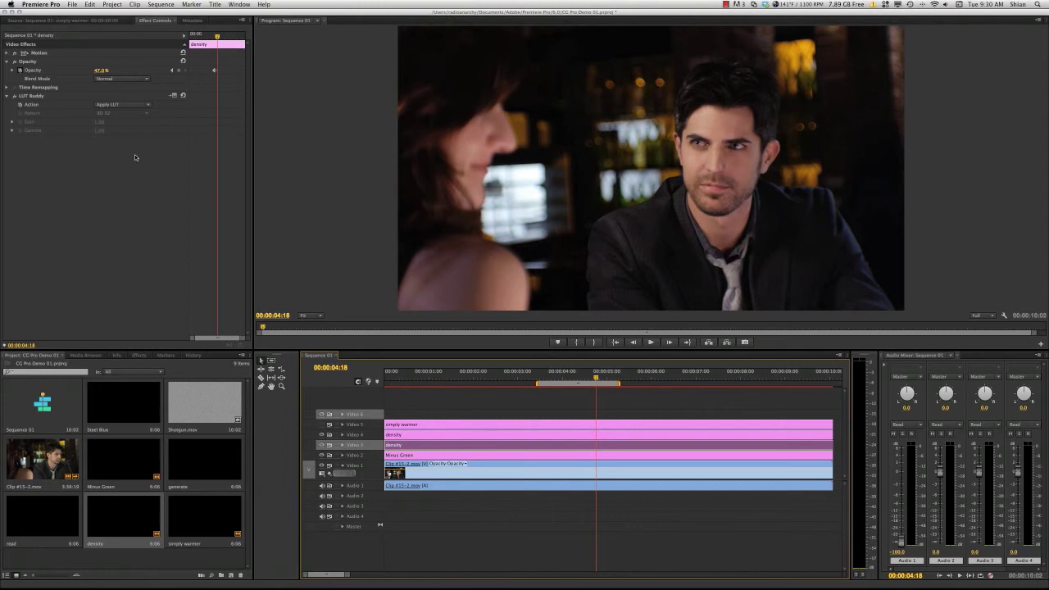
left_click(42, 97)
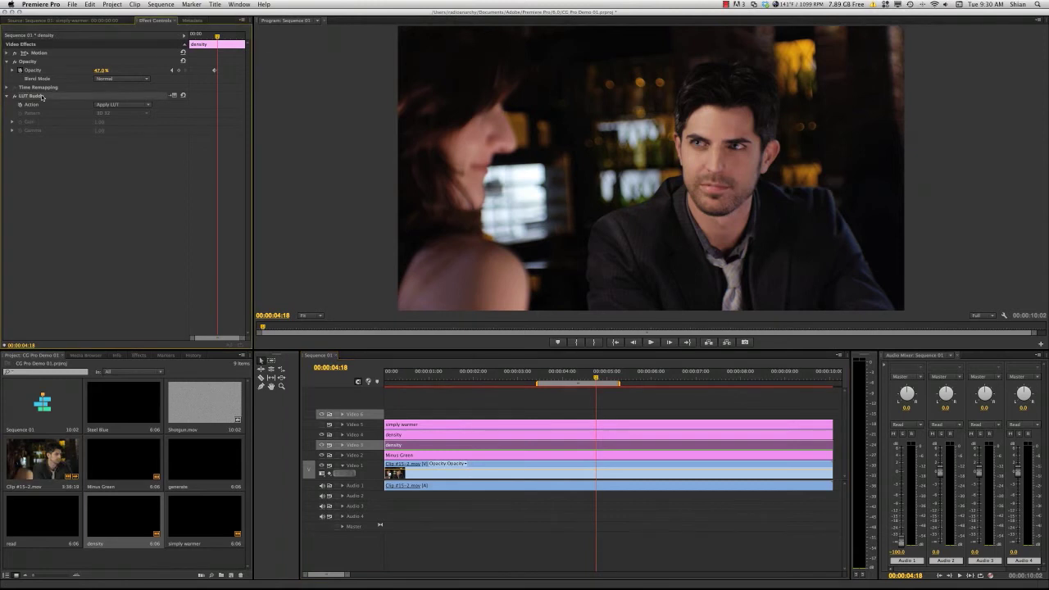
left_click(435, 437)
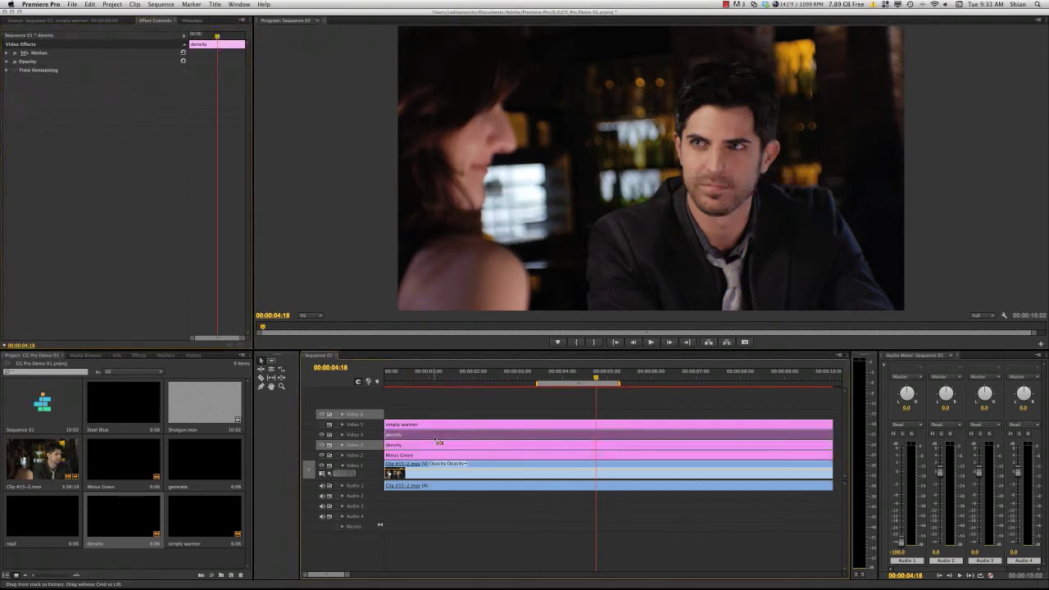
left_click(112, 145)
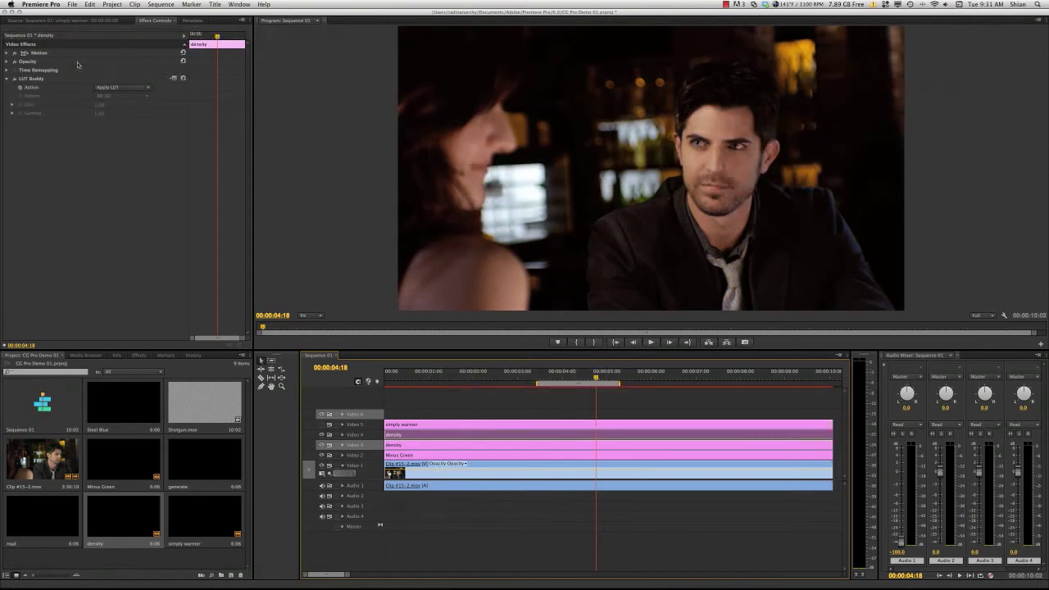
Step: Set the lower density layer's opacity on Video 3 to 50%
left_click(7, 63)
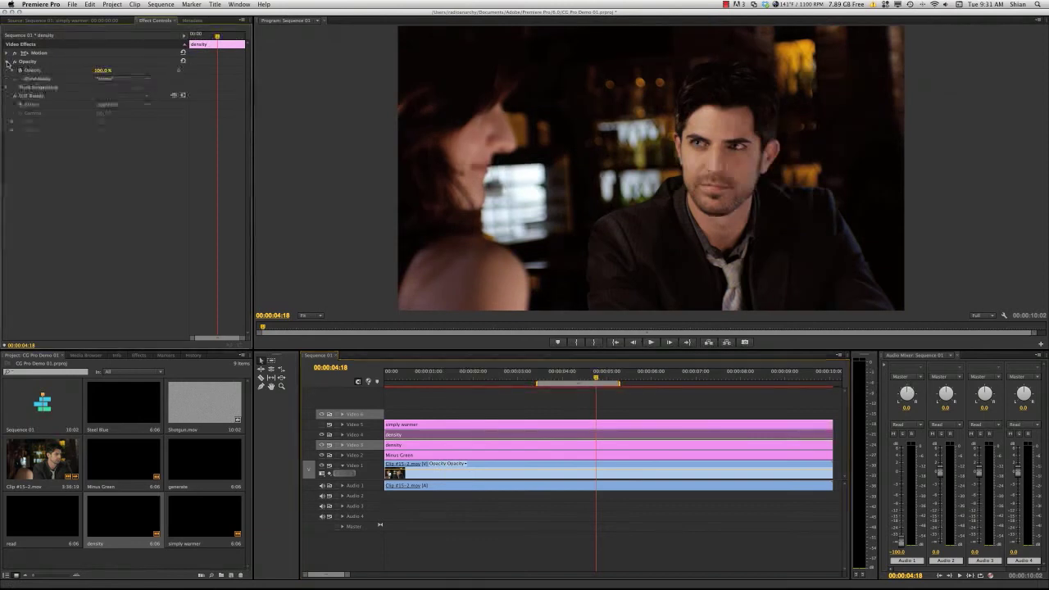
left_click(483, 447)
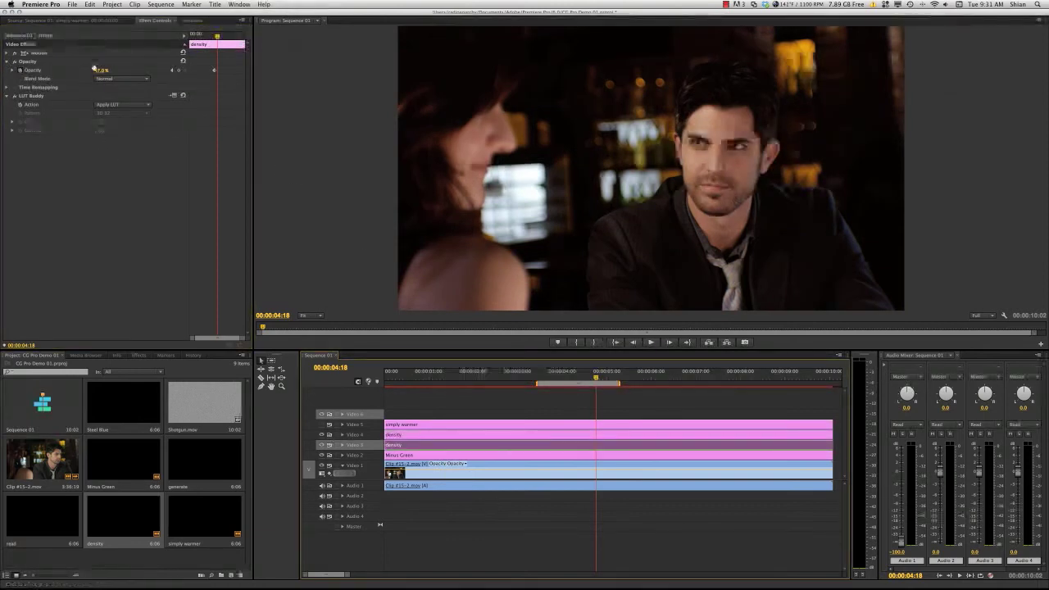
left_click_drag(94, 69, 143, 70)
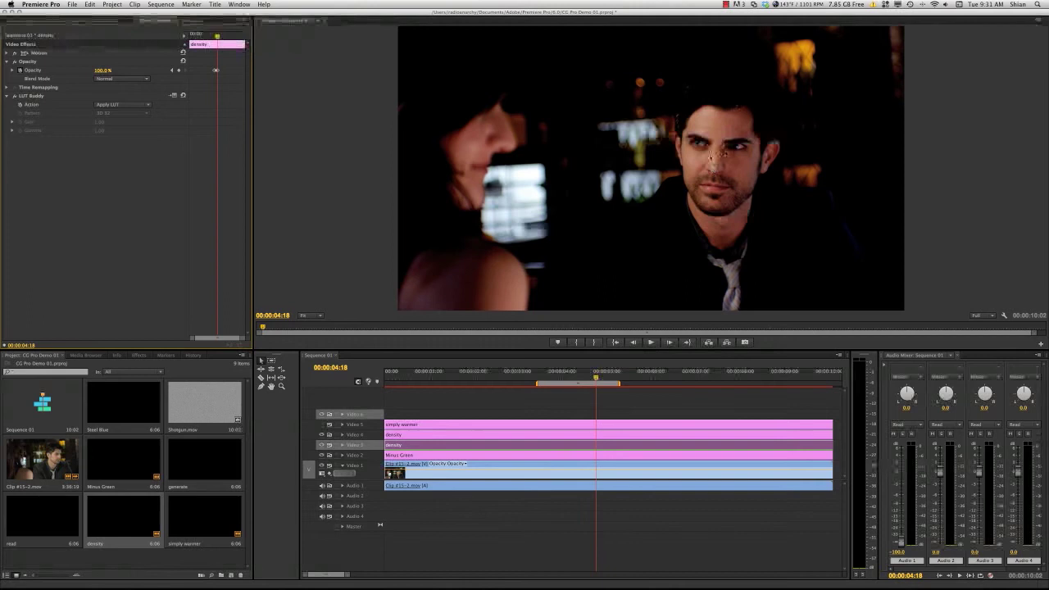
left_click(625, 398)
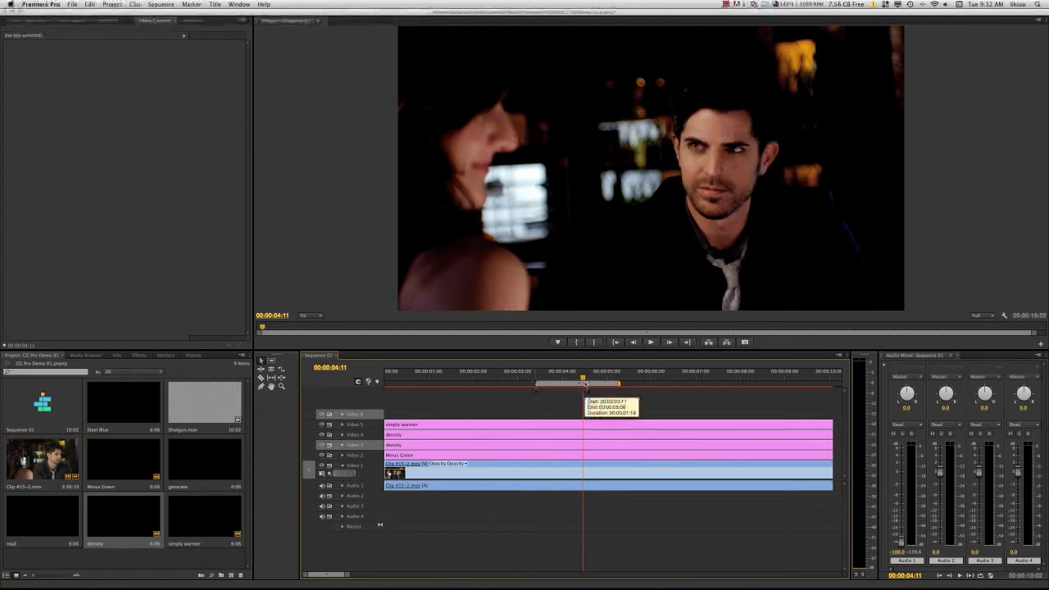
Step: Shift the adjustment layers from simply warmer through Minus Green up one track
mouse_move(583, 375)
left_mouse_down()
mouse_move(558, 375)
mouse_move(588, 376)
left_mouse_up()
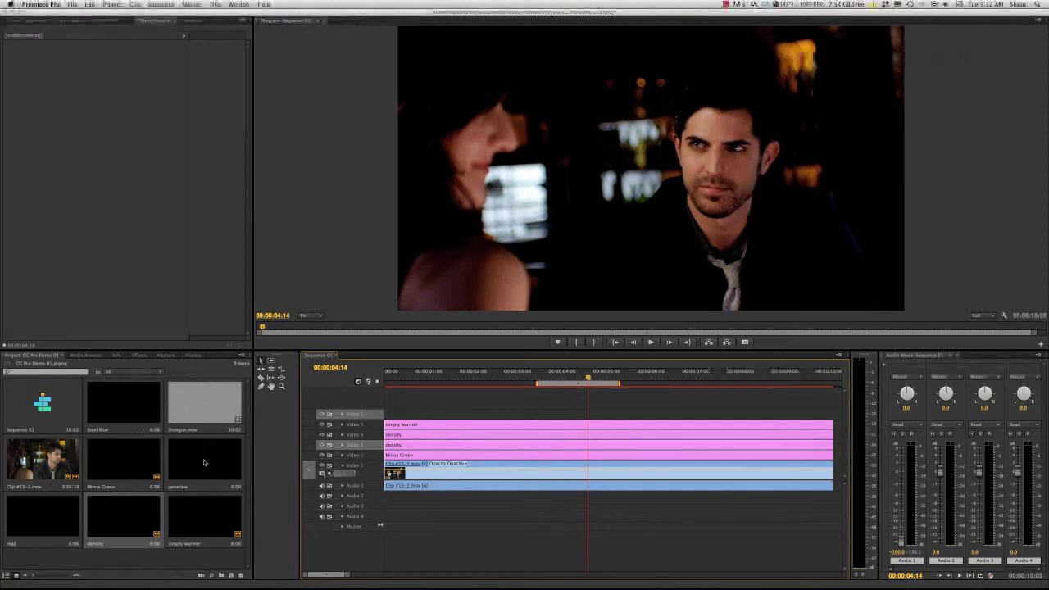
left_click(488, 425)
left_click(490, 455, "shift")
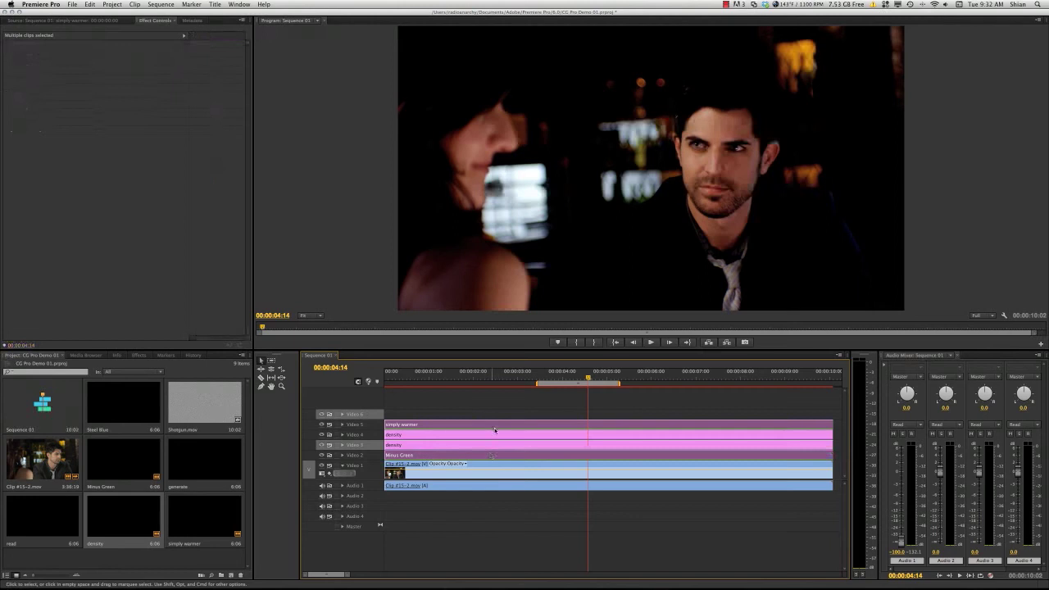
left_click_drag(493, 439, 502, 415)
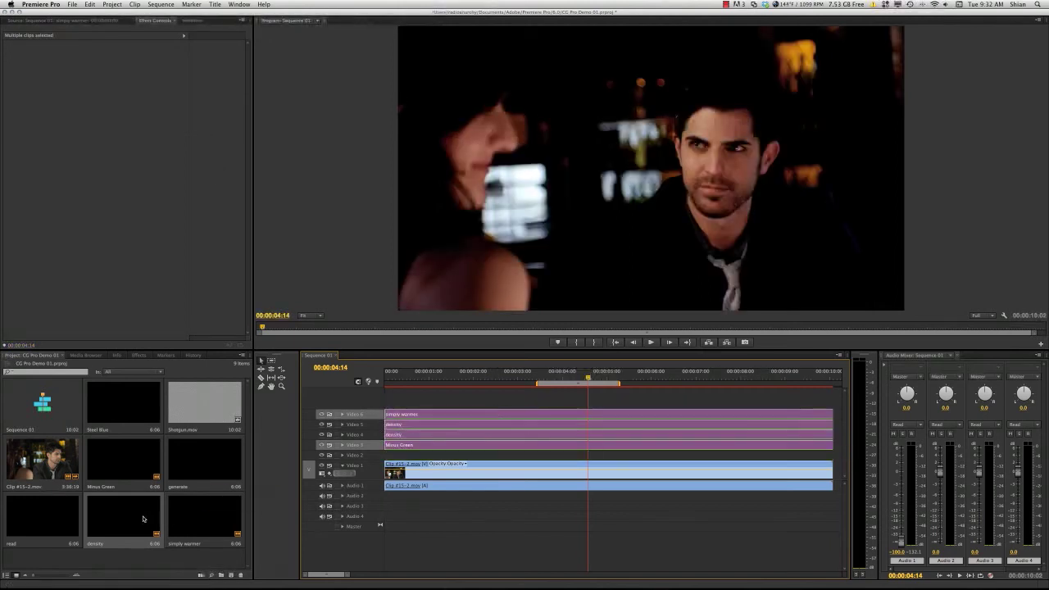
Step: Place generate on Video 2 and read on a new Video 7, both extended to the sequence end
left_click_drag(216, 464, 386, 456)
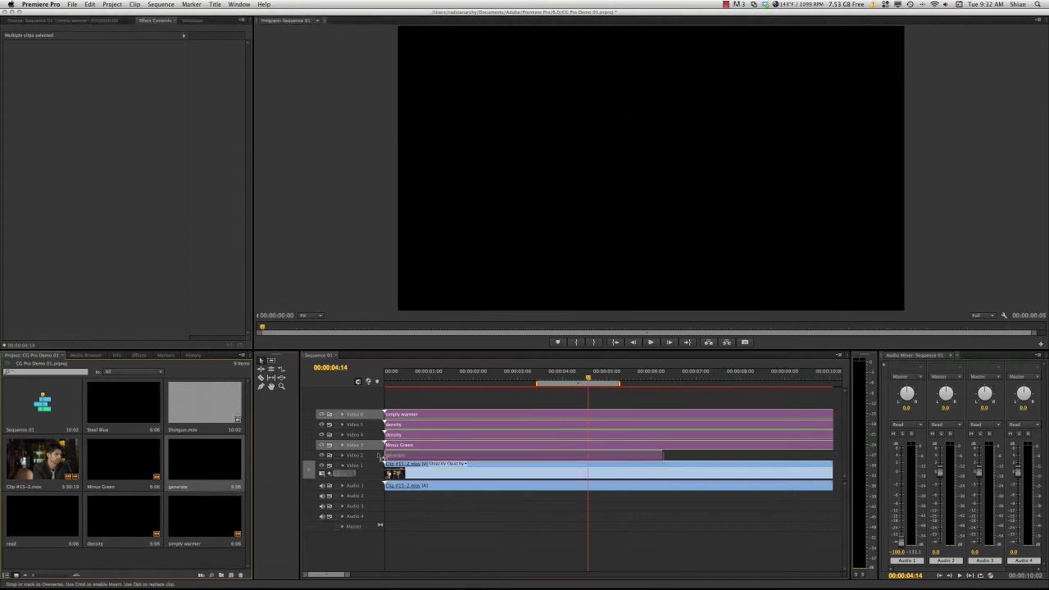
left_click_drag(52, 533, 361, 406)
left_click_drag(662, 404, 833, 407)
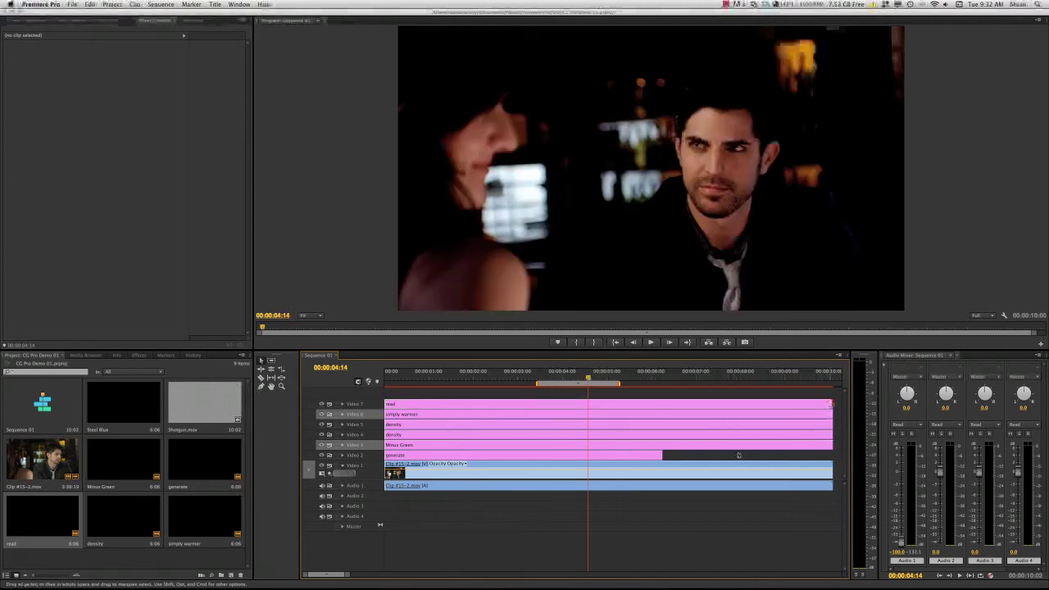
left_click_drag(659, 454, 832, 454)
Step: Add LUT Buddy to the generate adjustment layer with Action set to Draw Pattern
left_click(598, 455)
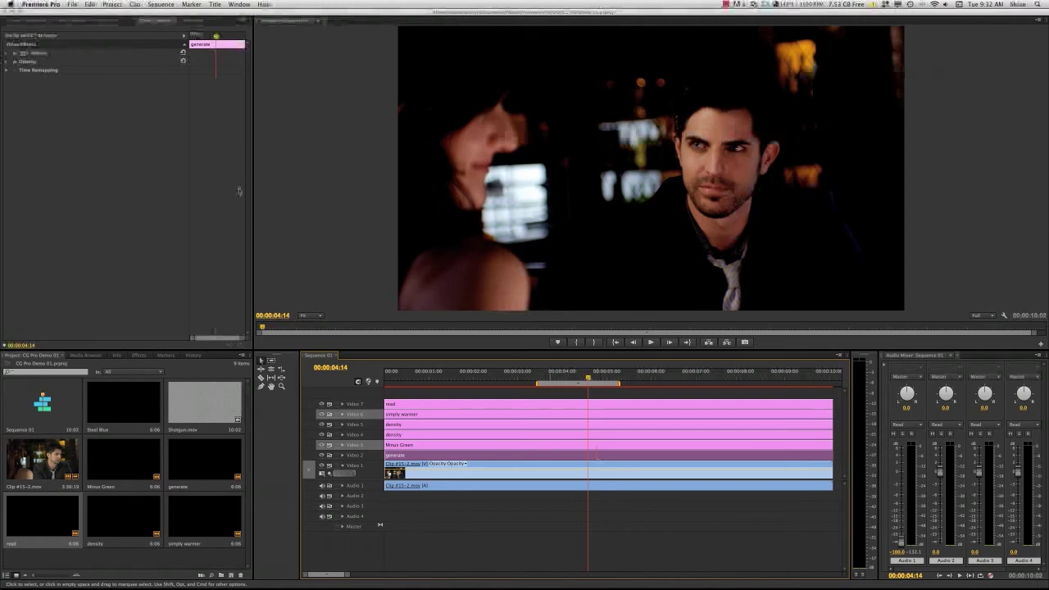
right_click(82, 167)
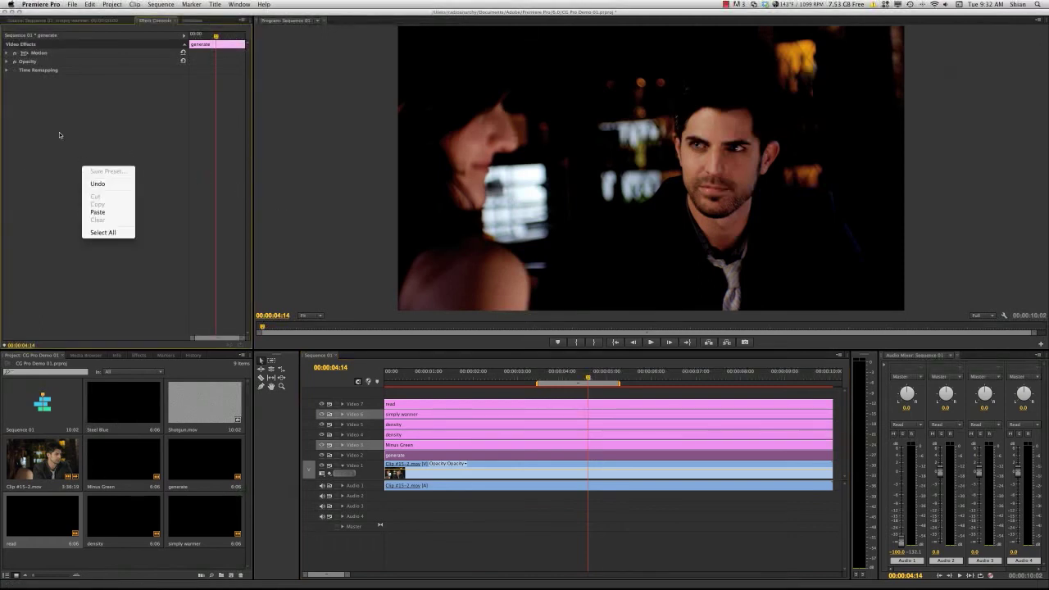
left_click(59, 134)
left_click(139, 355)
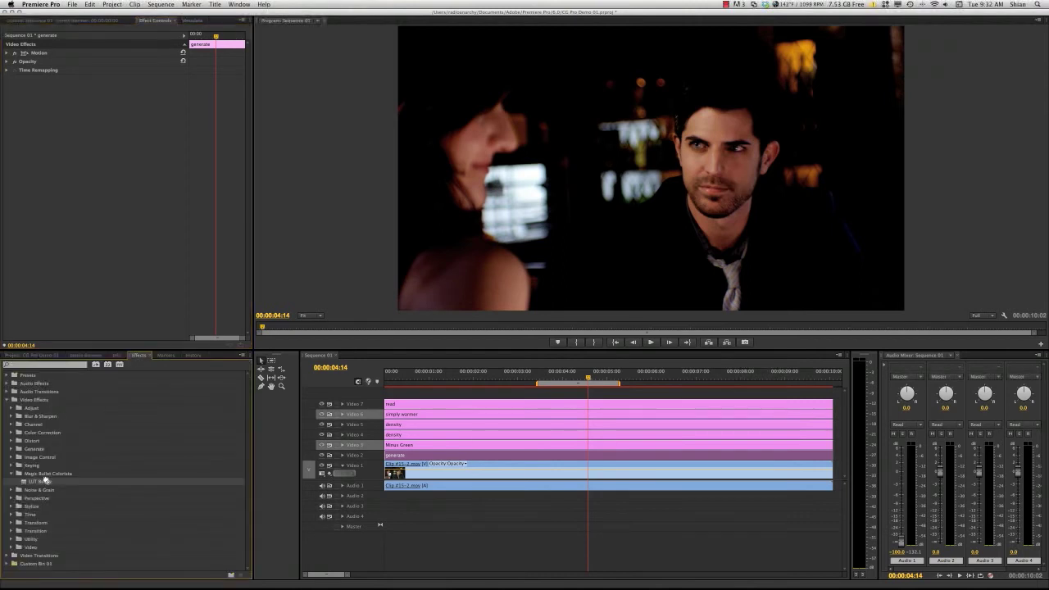
left_click_drag(45, 481, 137, 177)
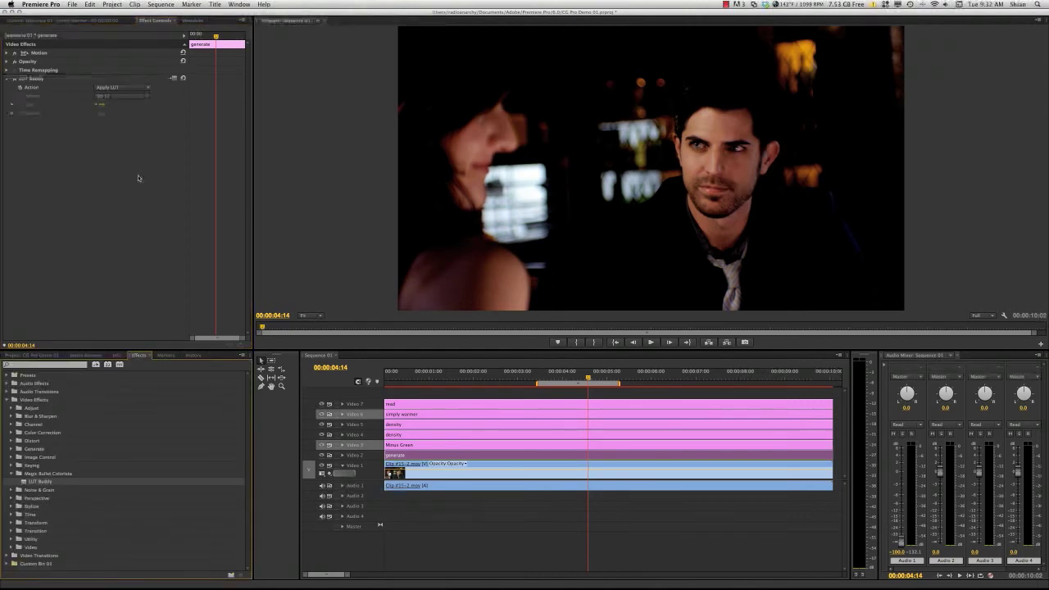
left_click(139, 90)
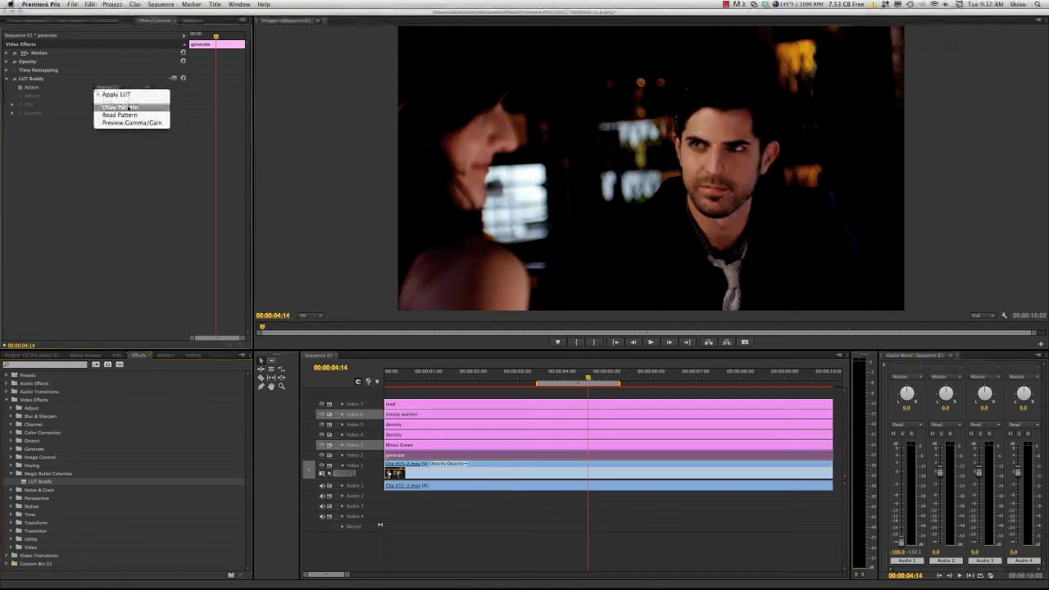
left_click(123, 108)
Step: Add LUT Buddy to the read adjustment layer with Action set to Read Pattern
left_click(445, 408)
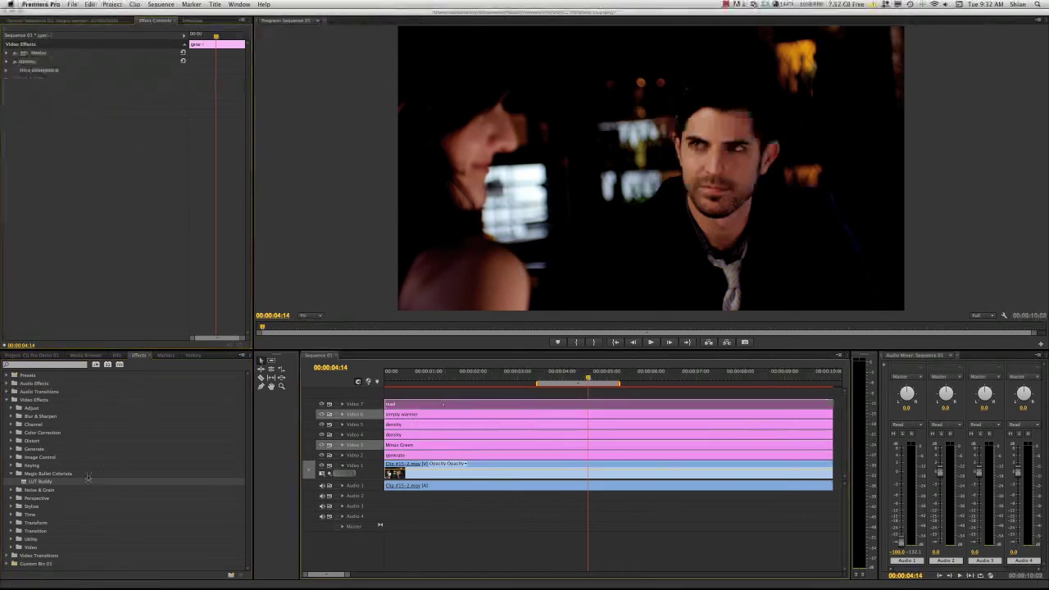
left_click_drag(95, 282, 96, 280)
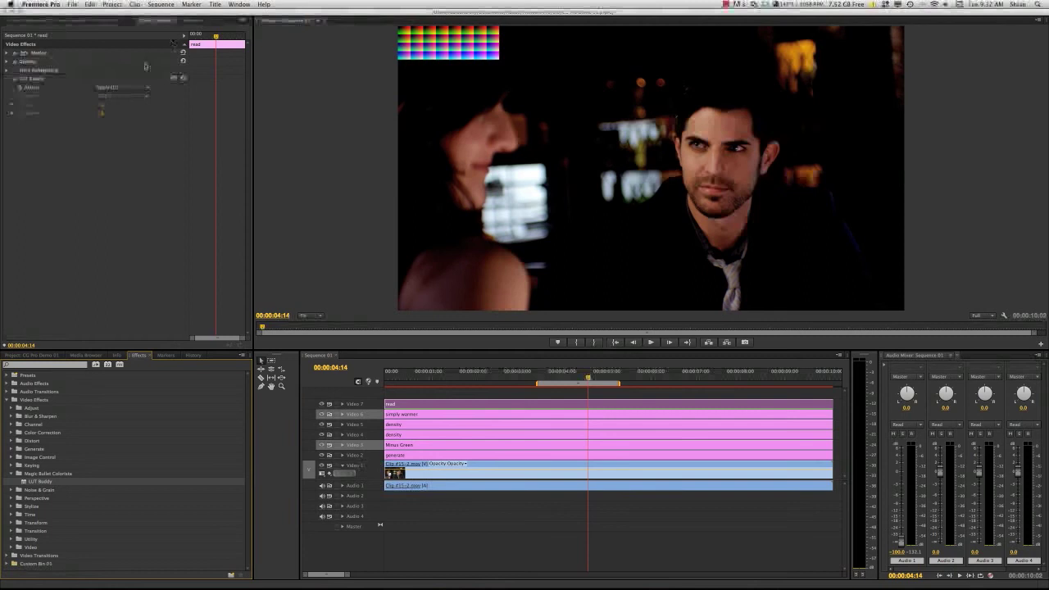
left_click(123, 87)
left_click(133, 117)
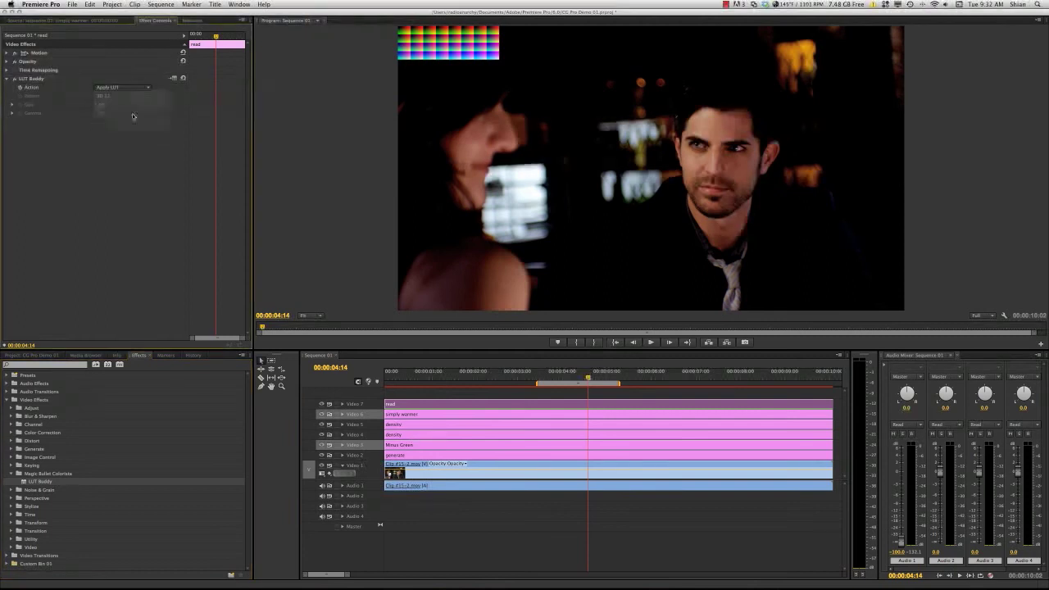
Step: Start exporting the LUT from LUT Buddy options into the --ColorGHear Pro--/Custom folder
left_click(172, 78)
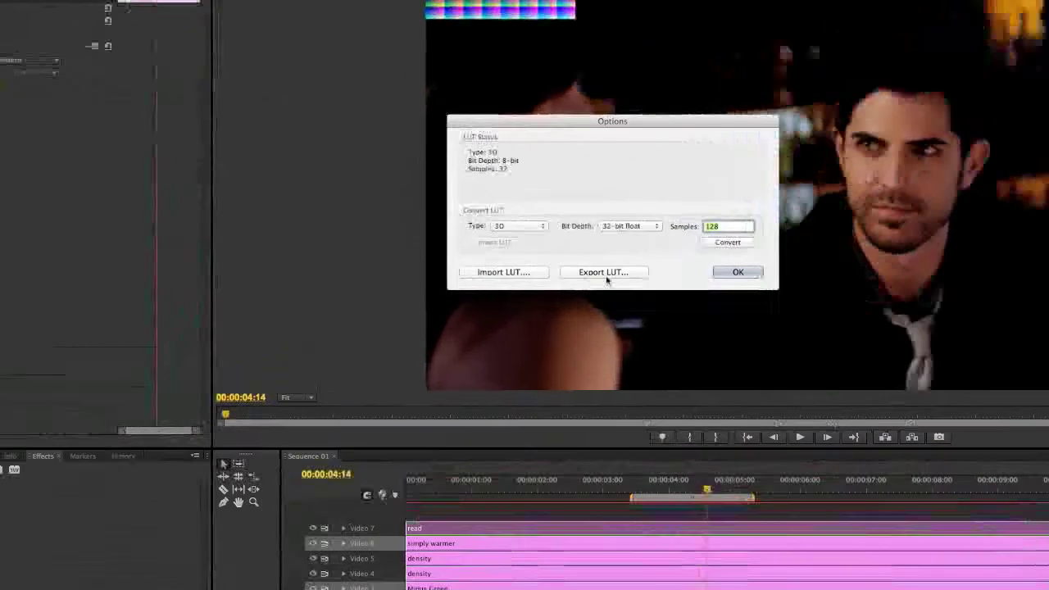
left_click(516, 229)
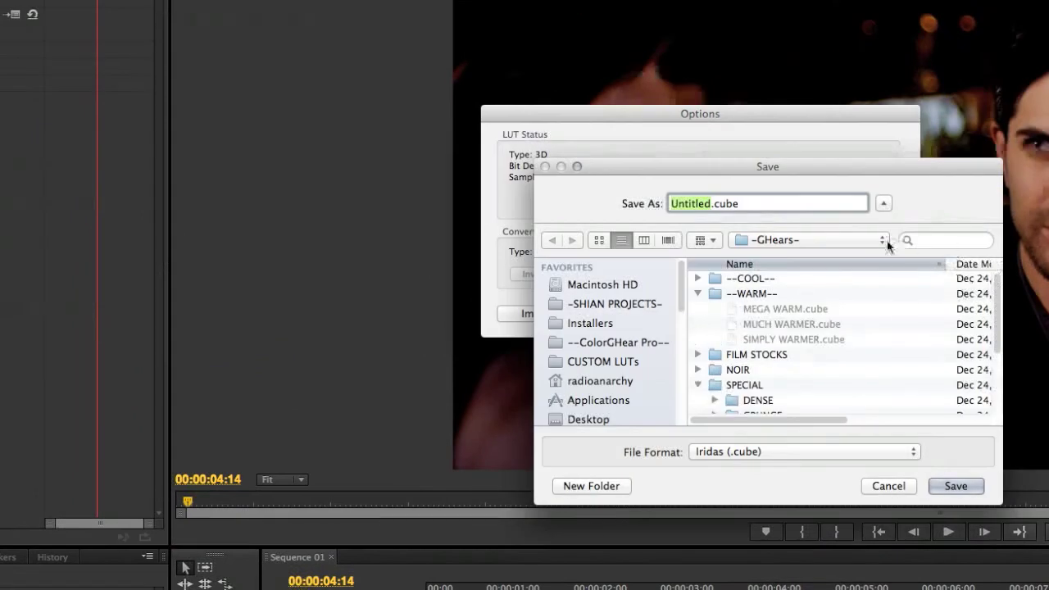
left_click(637, 363)
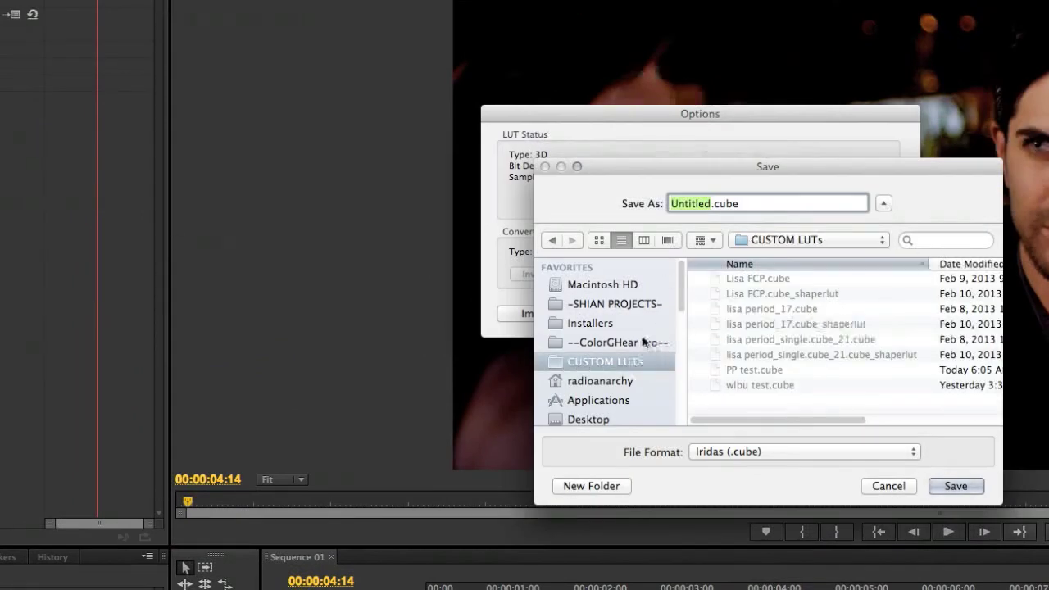
left_click(653, 342)
left_click(698, 309)
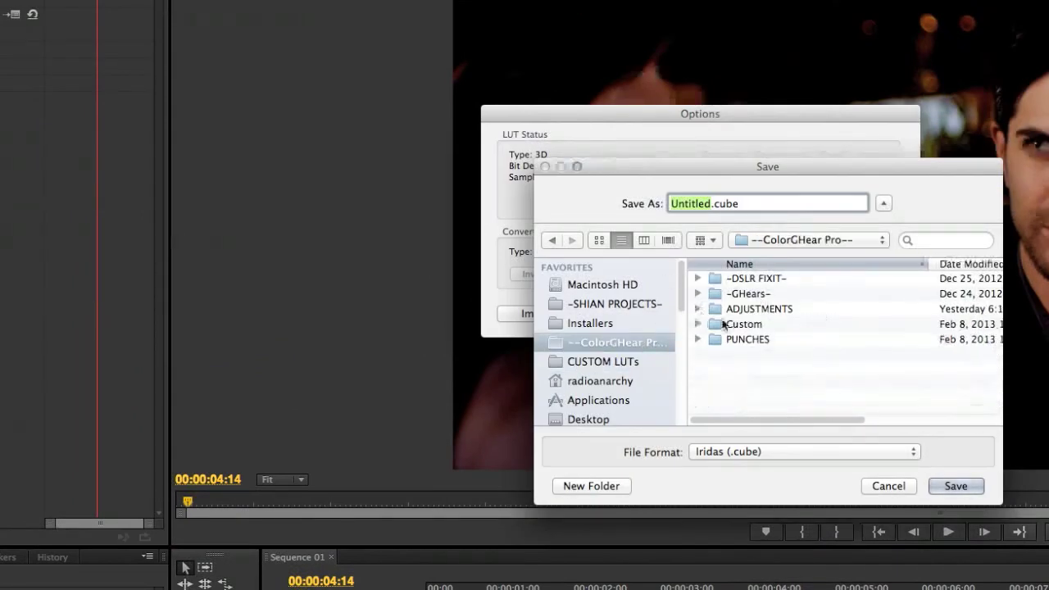
left_click(749, 328)
double_click(749, 328)
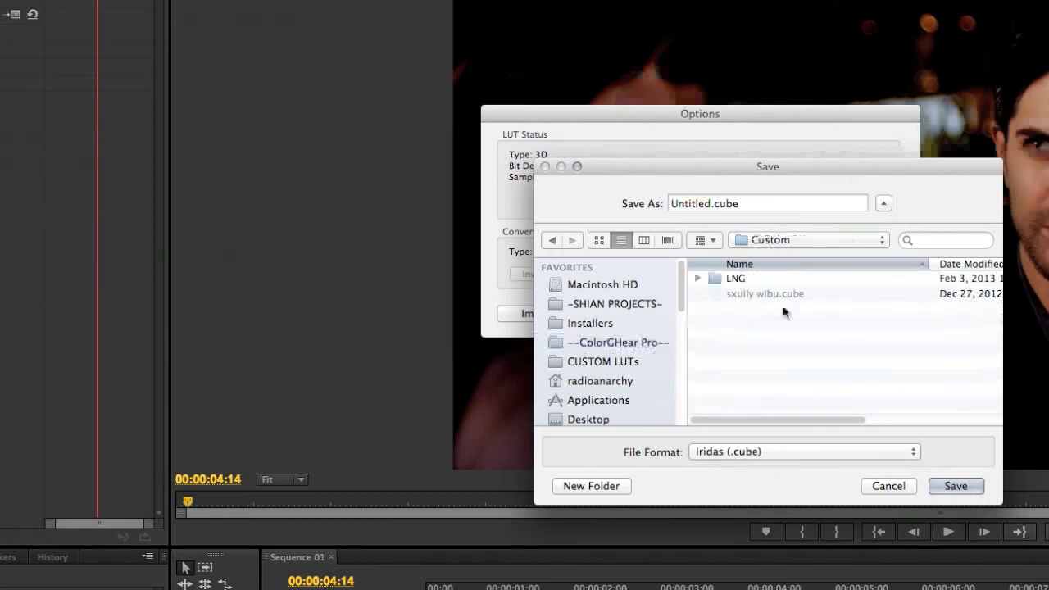
left_click(697, 278)
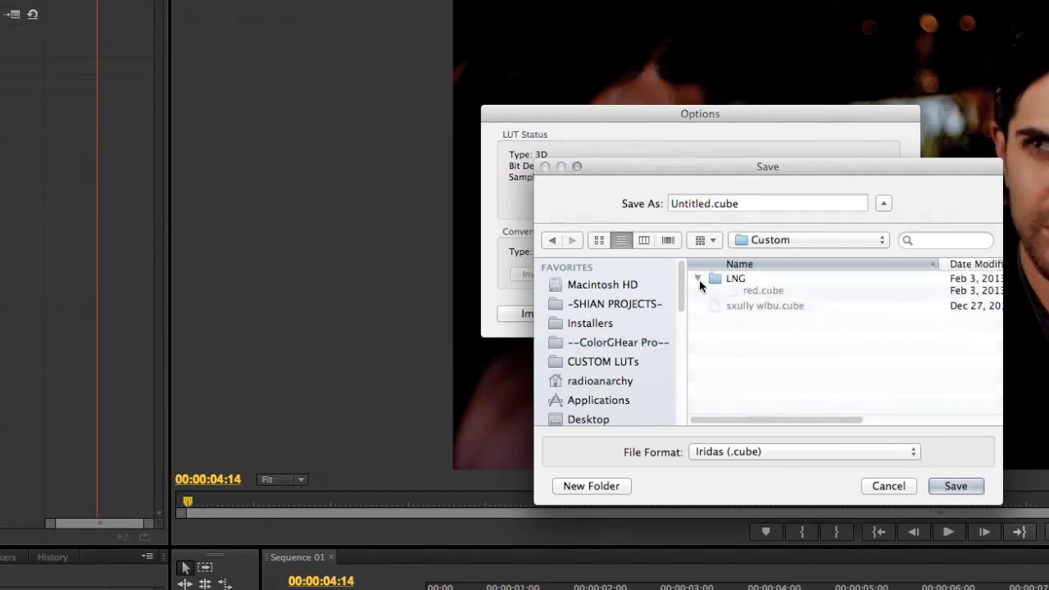
left_click(698, 279)
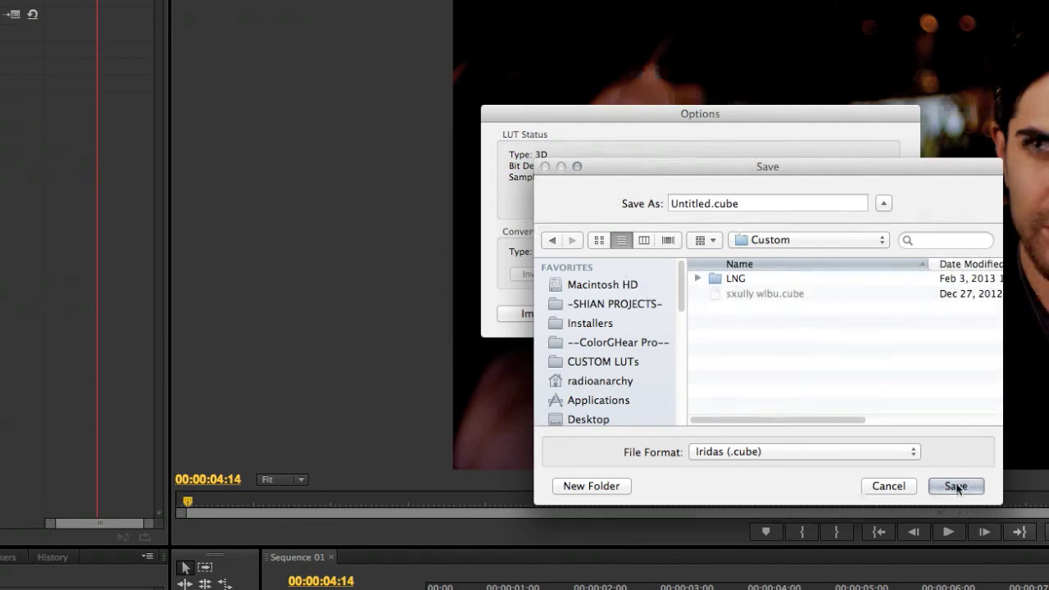
Step: Name the exported LUT test.cube, save it, and close the LUT Buddy options
left_click(676, 204)
double_click(676, 204)
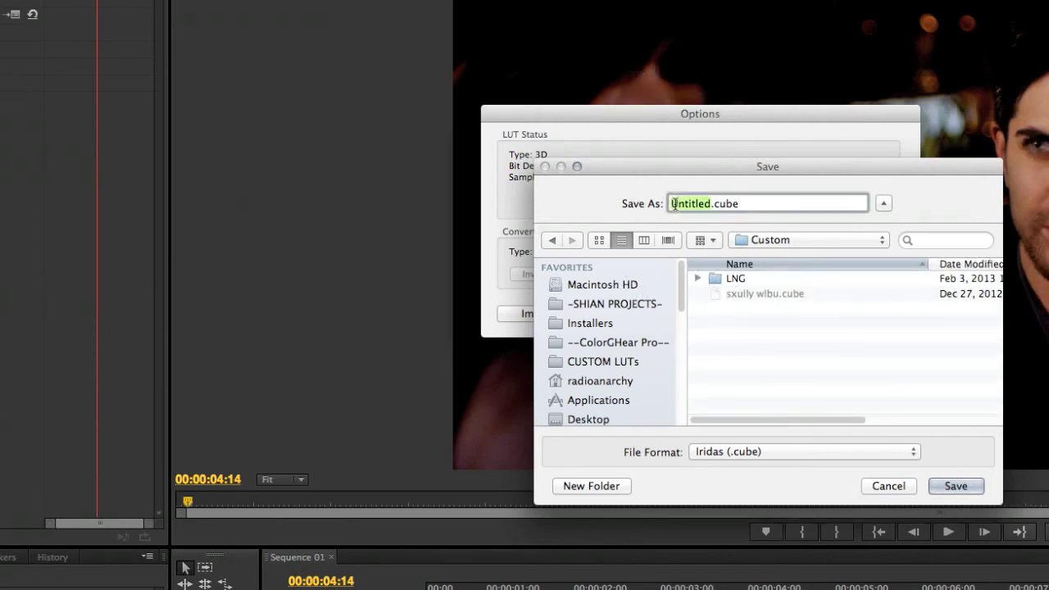
type("test")
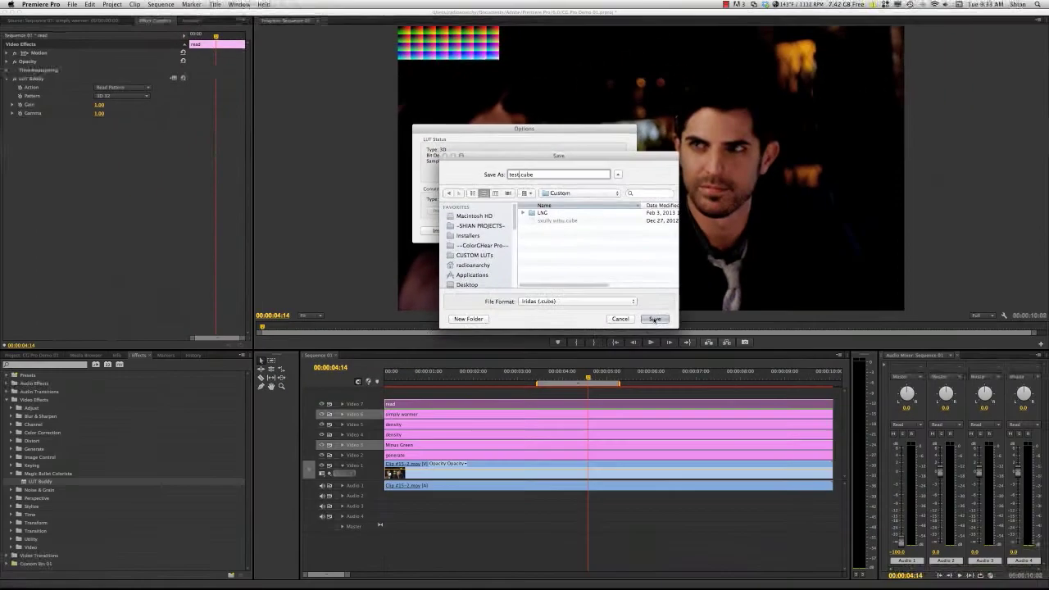
key("Return")
left_click(596, 230)
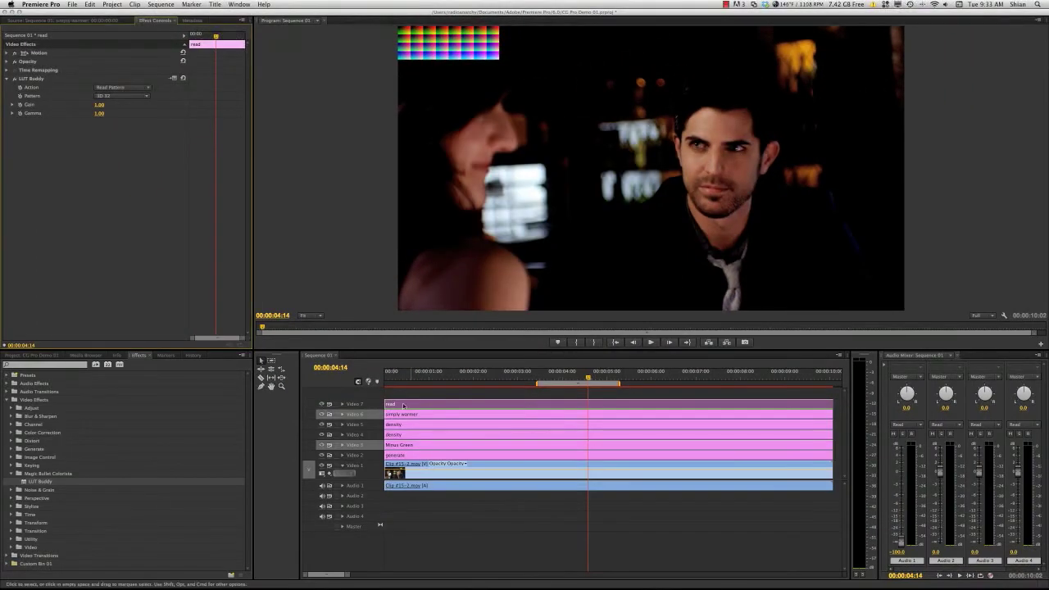
Step: Delete the simply warmer, both density, Minus Green and generate adjustment layers
left_click(443, 413, "shift")
left_click(446, 425, "shift")
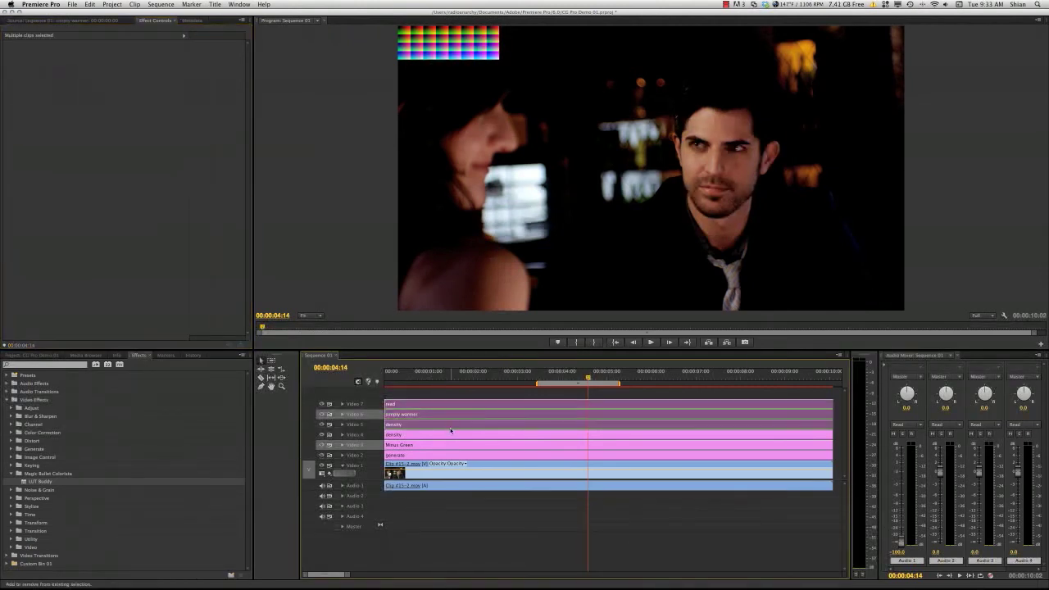
left_click(451, 434, "shift")
left_click(455, 444, "shift")
left_click(457, 455, "shift")
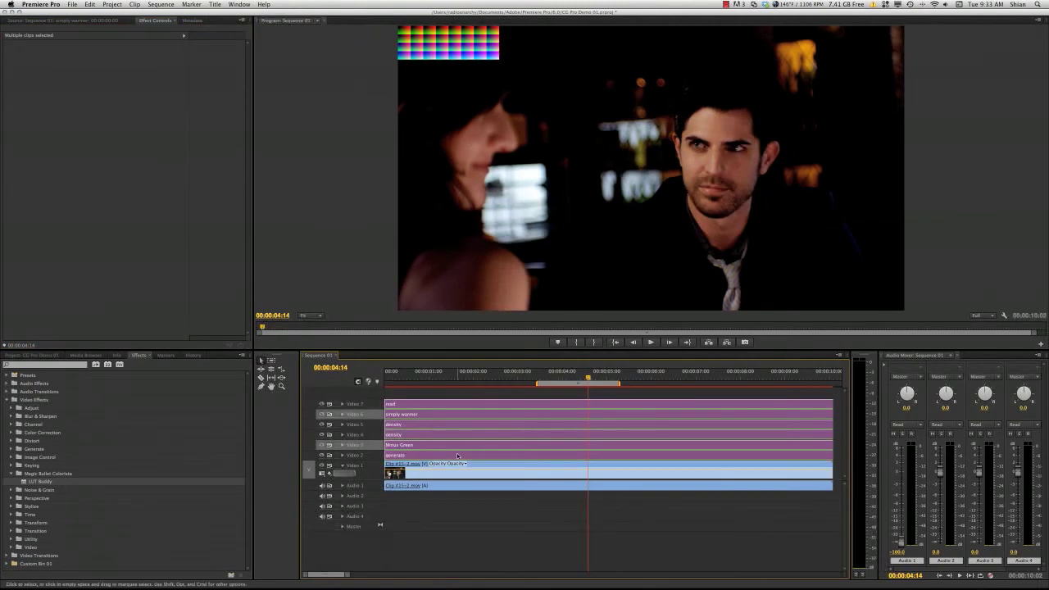
key("Delete")
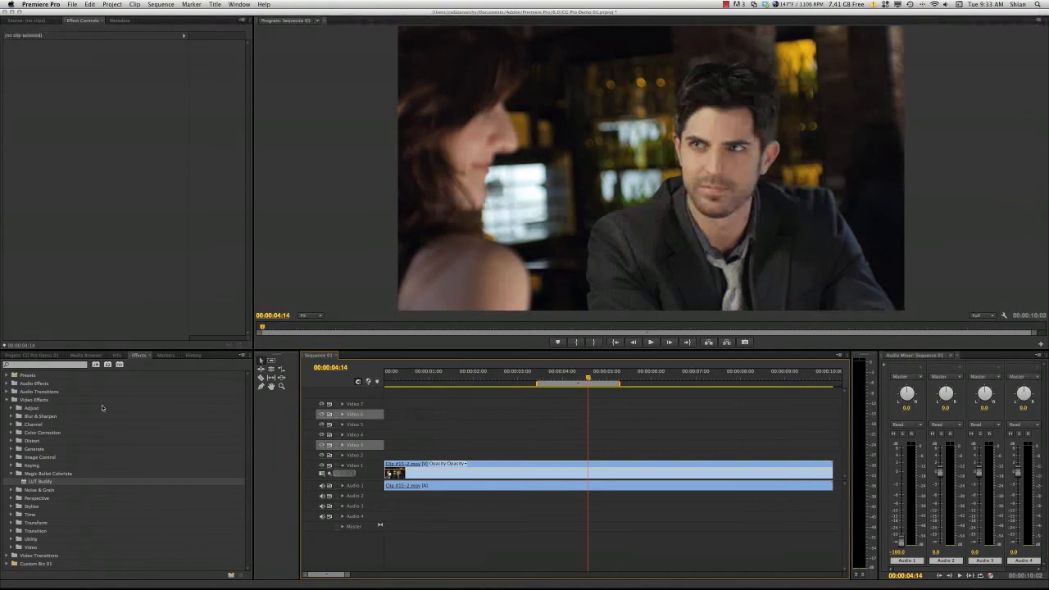
Step: Place a density adjustment layer on Video 4 and apply LUT Buddy to it
left_click(67, 363)
key("shift+1")
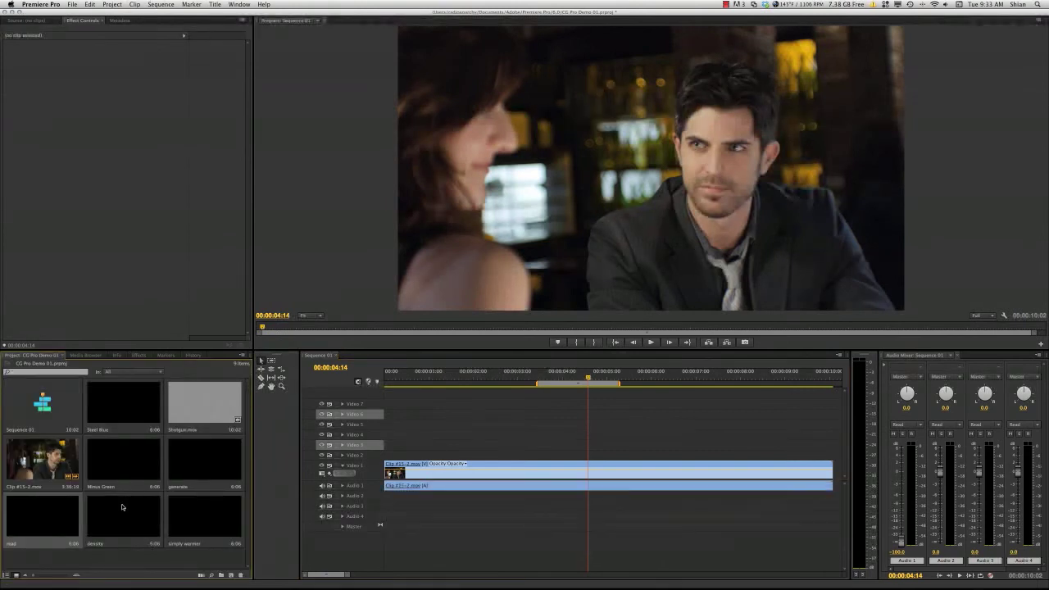
left_click_drag(122, 508, 427, 440)
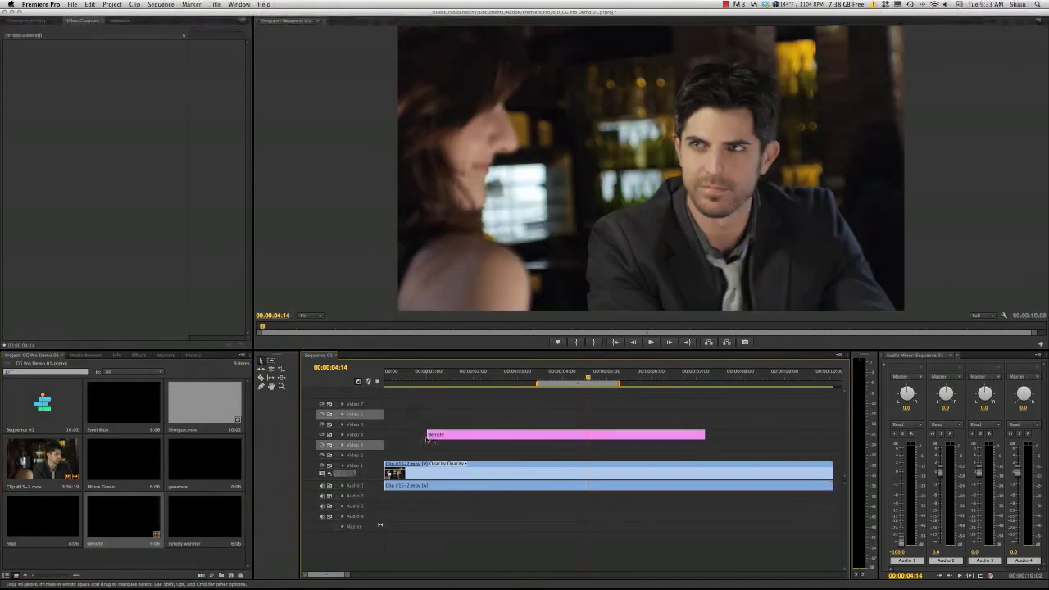
left_click(574, 437)
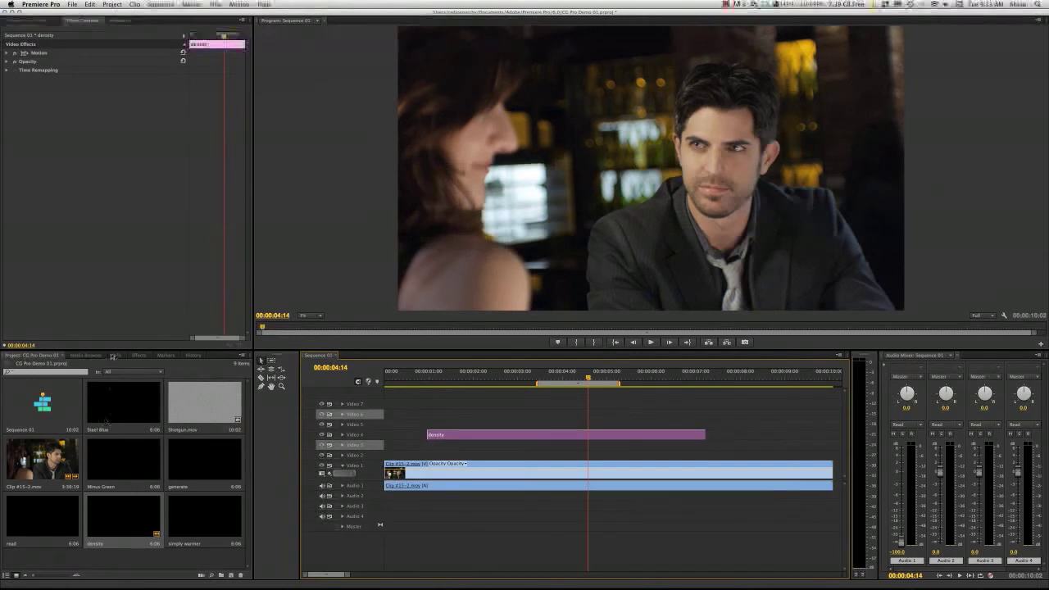
left_click(138, 355)
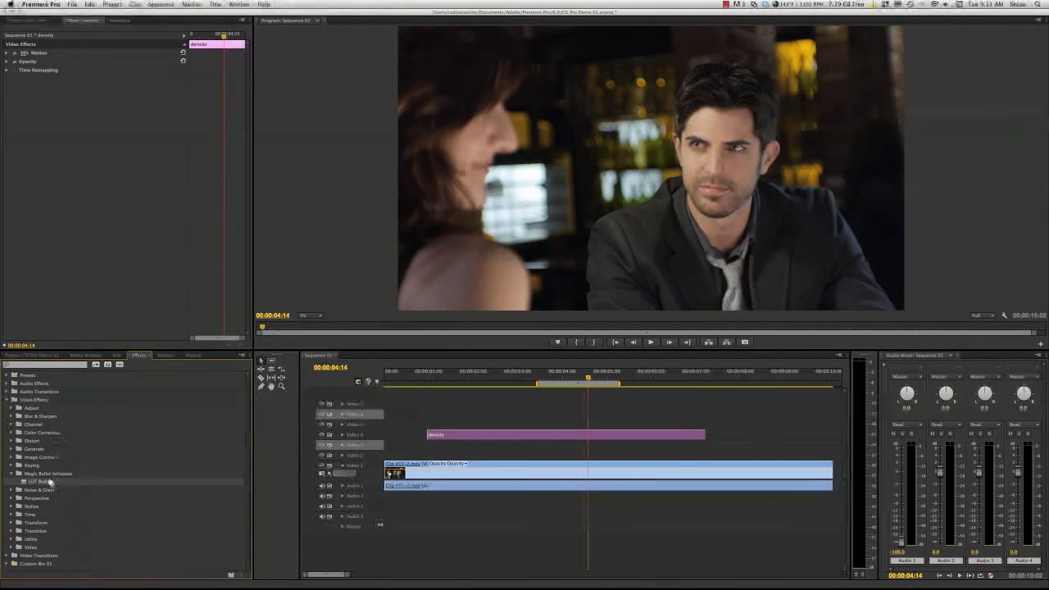
left_click_drag(49, 482, 73, 219)
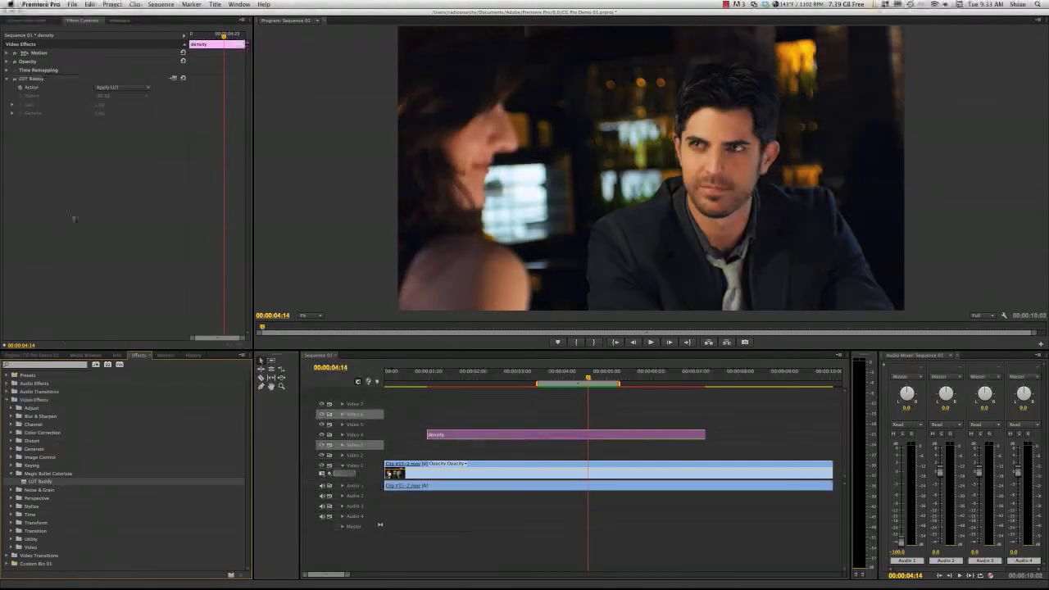
Step: Confirm the density layer's LUT Buddy options and scrub through the clip to check the grade
left_click(171, 78)
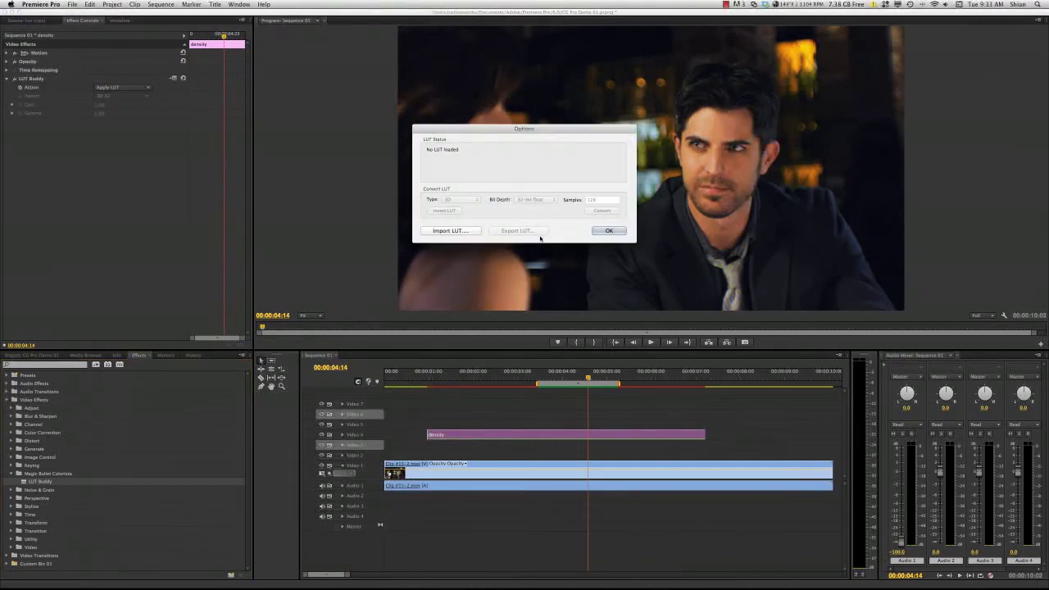
left_click(623, 233)
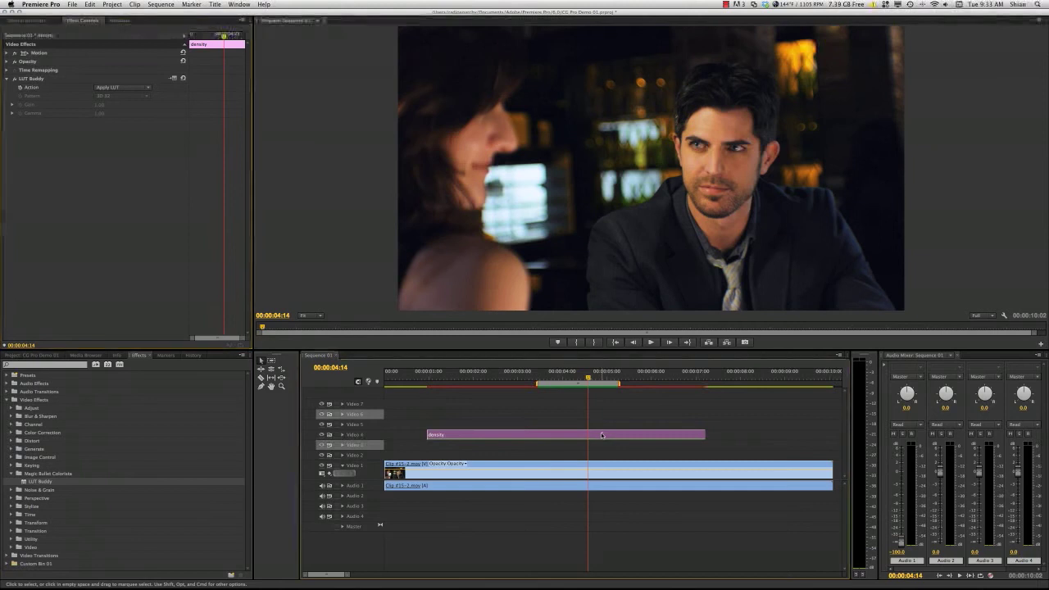
left_click_drag(587, 377, 561, 378)
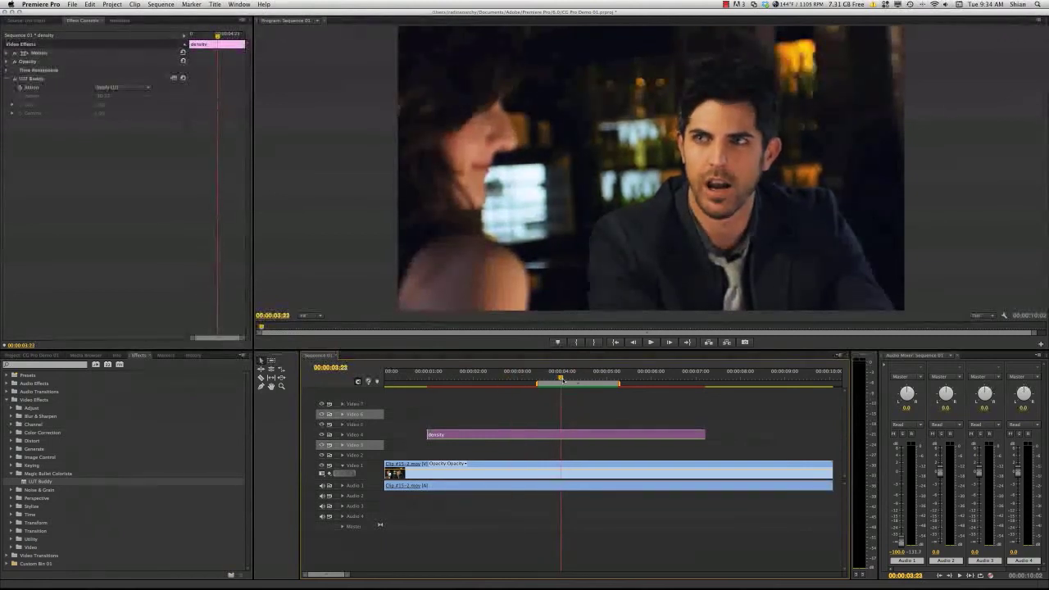
Step: Delete the sequence's render files, render the work-area effects, and stop playback
left_click(161, 4)
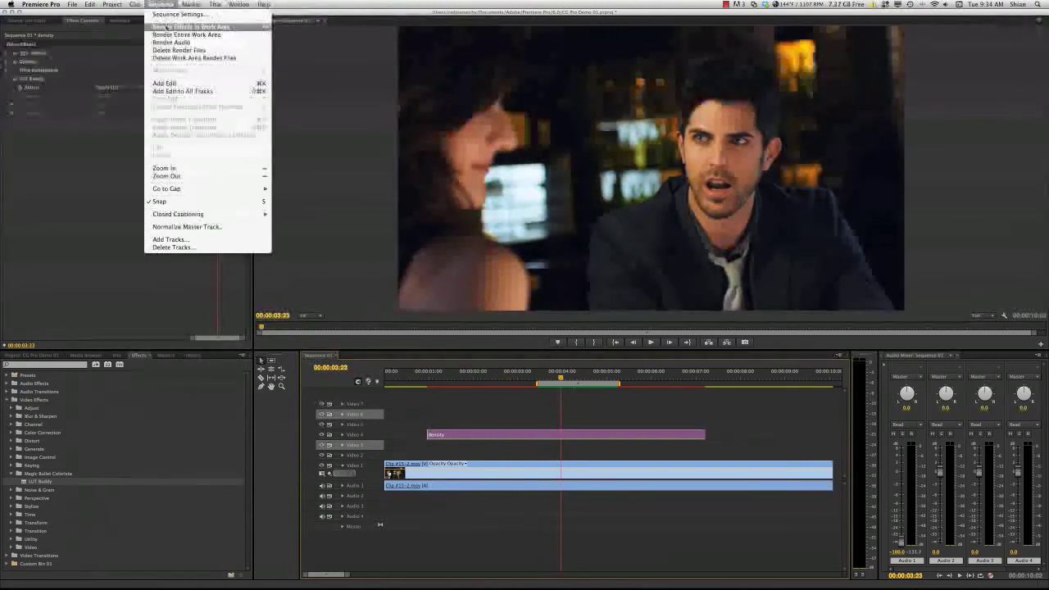
left_click(178, 50)
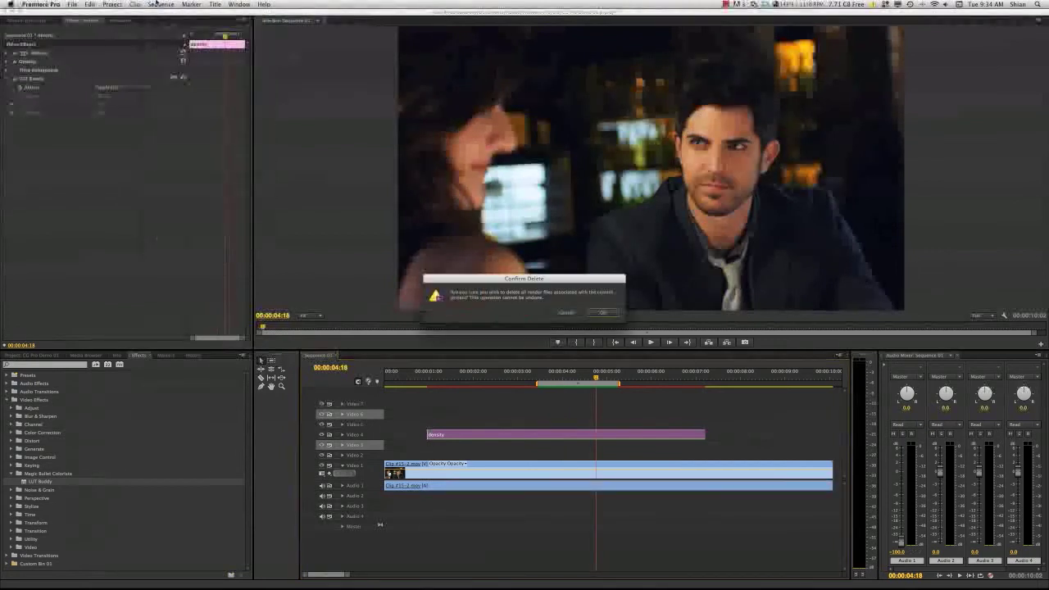
left_click(603, 313)
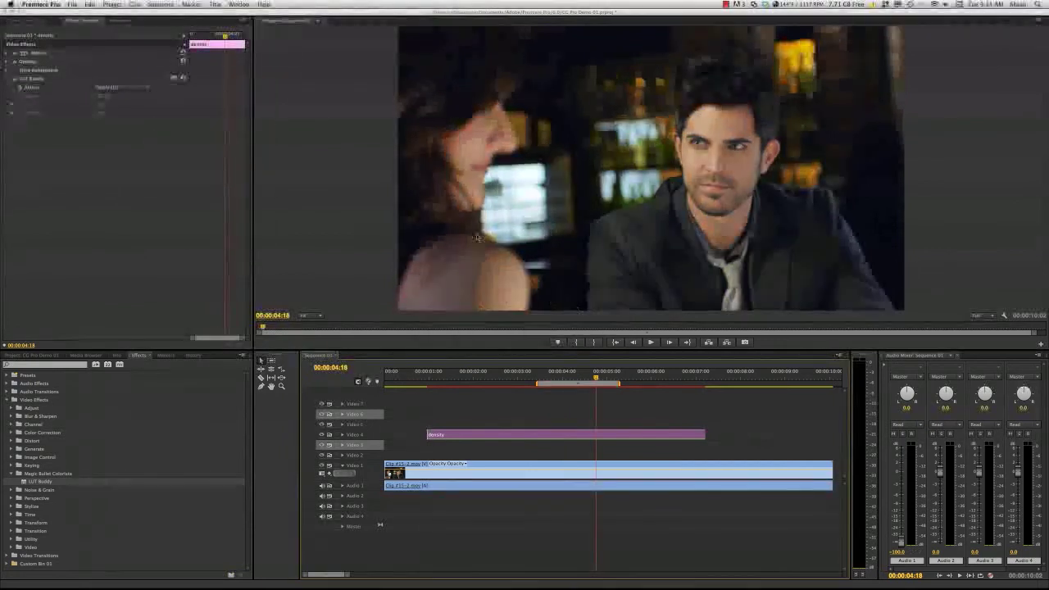
left_click(166, 4)
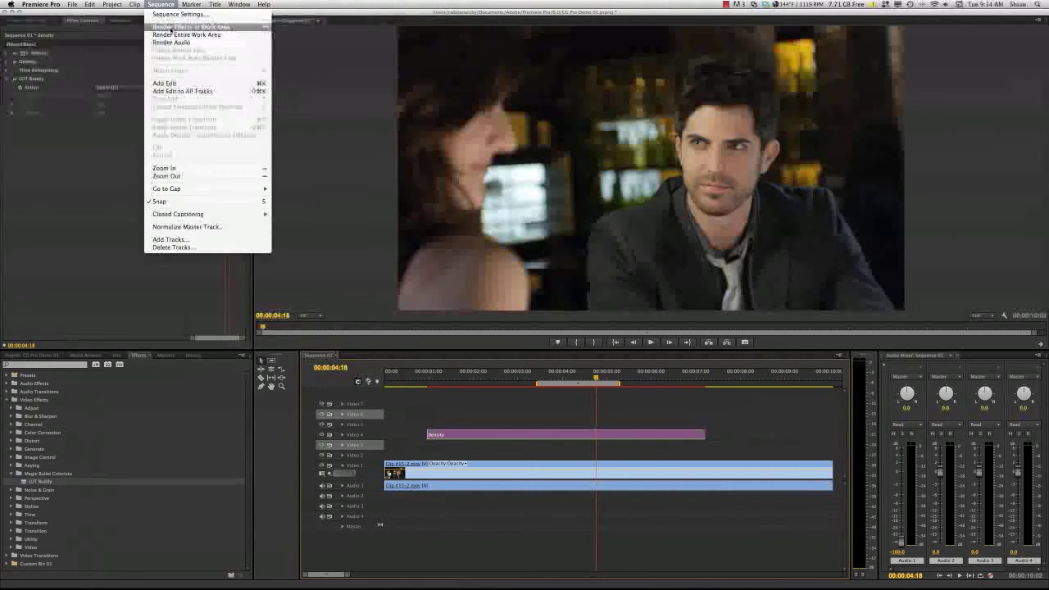
left_click(190, 27)
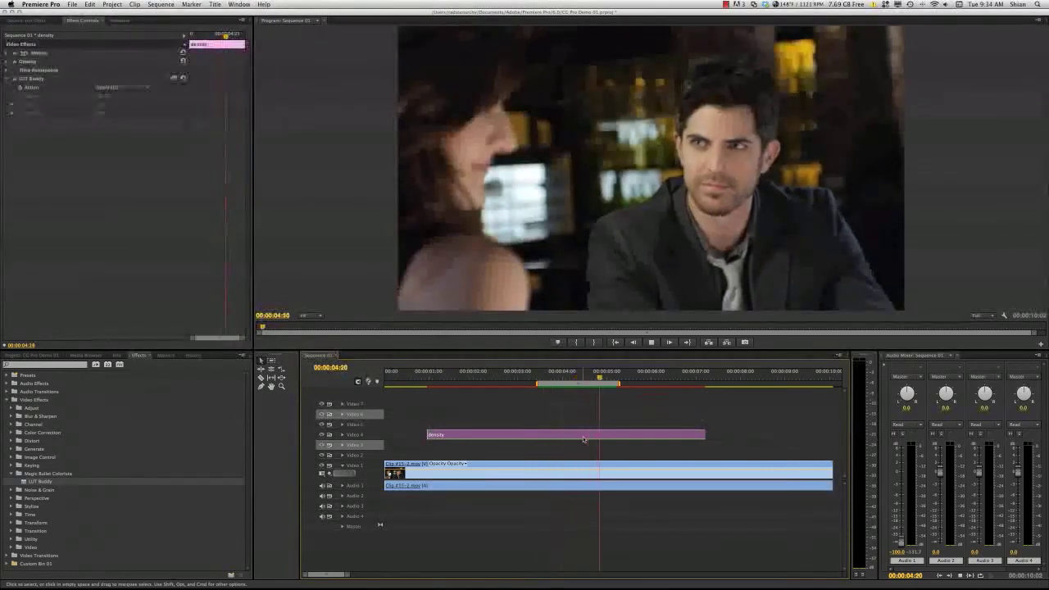
key("space")
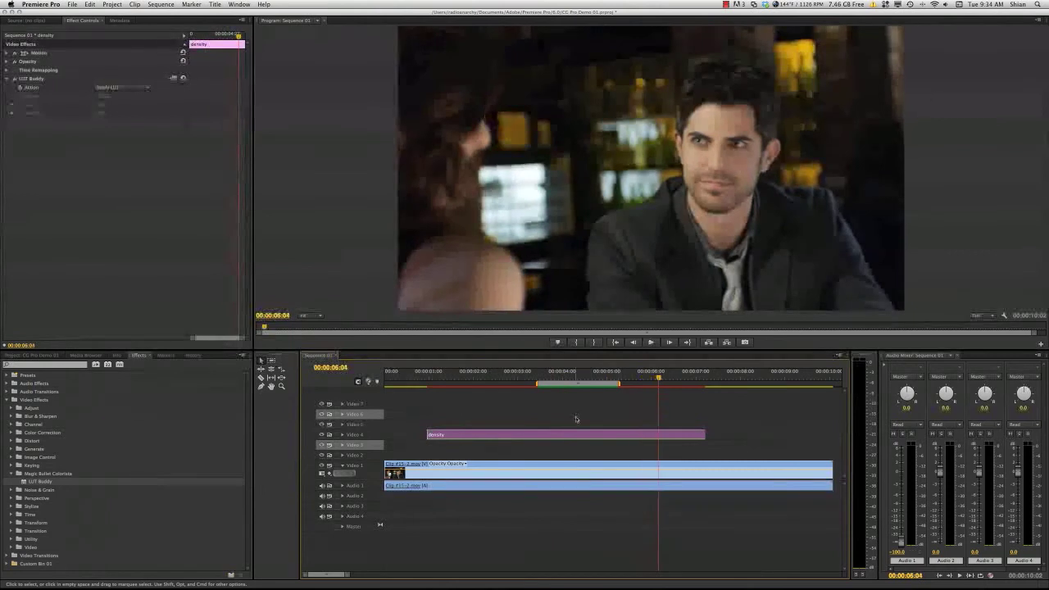
Step: Back at 00:00:03:20, import test.cube into the density clip's LUT Buddy
key("shift+i")
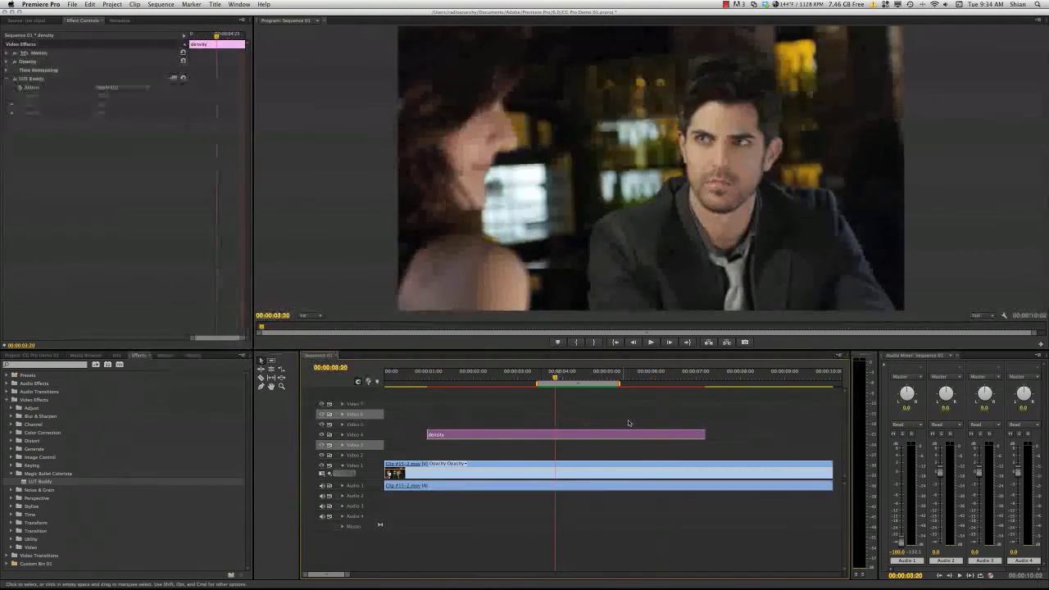
left_click(629, 423)
left_click(561, 434)
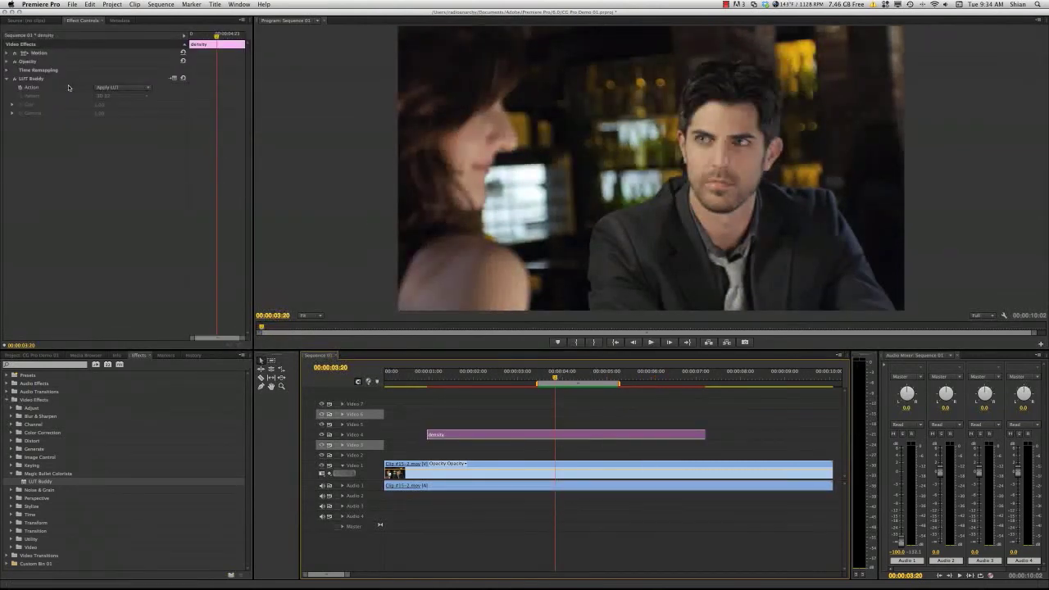
left_click(173, 79)
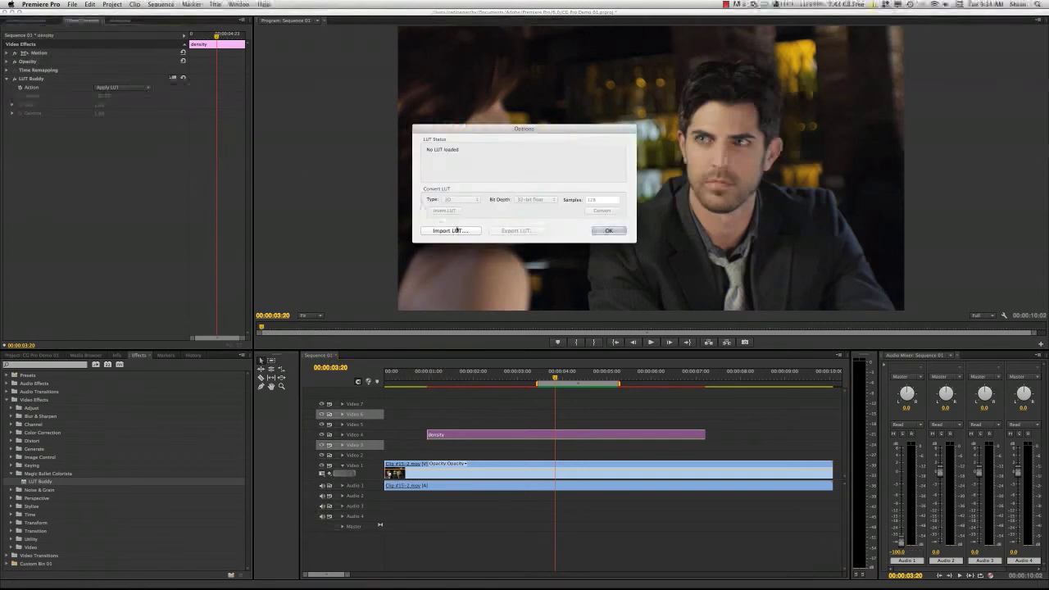
left_click(583, 155)
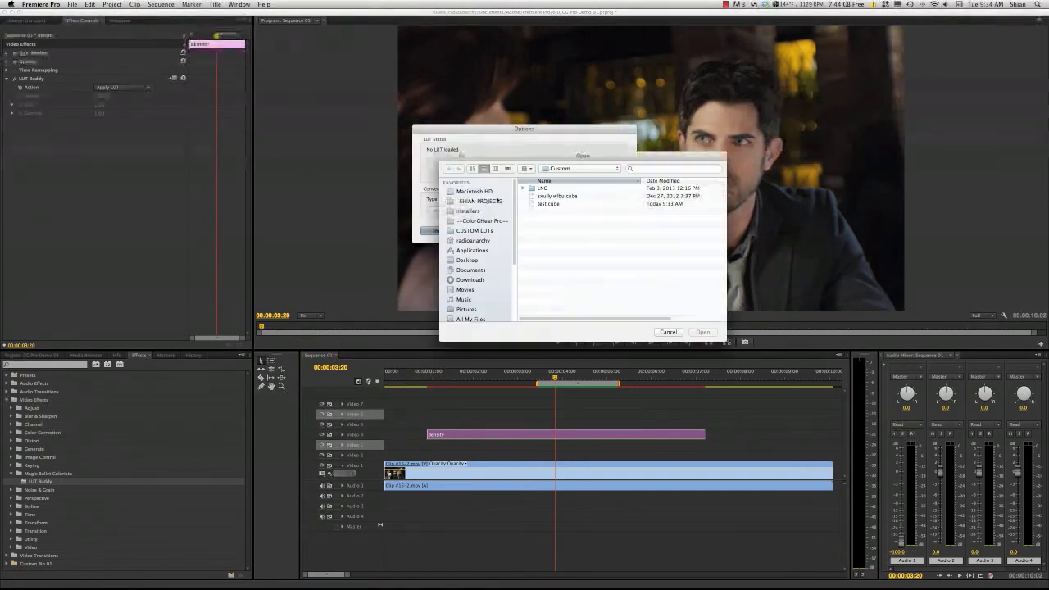
double_click(546, 204)
left_click(611, 234)
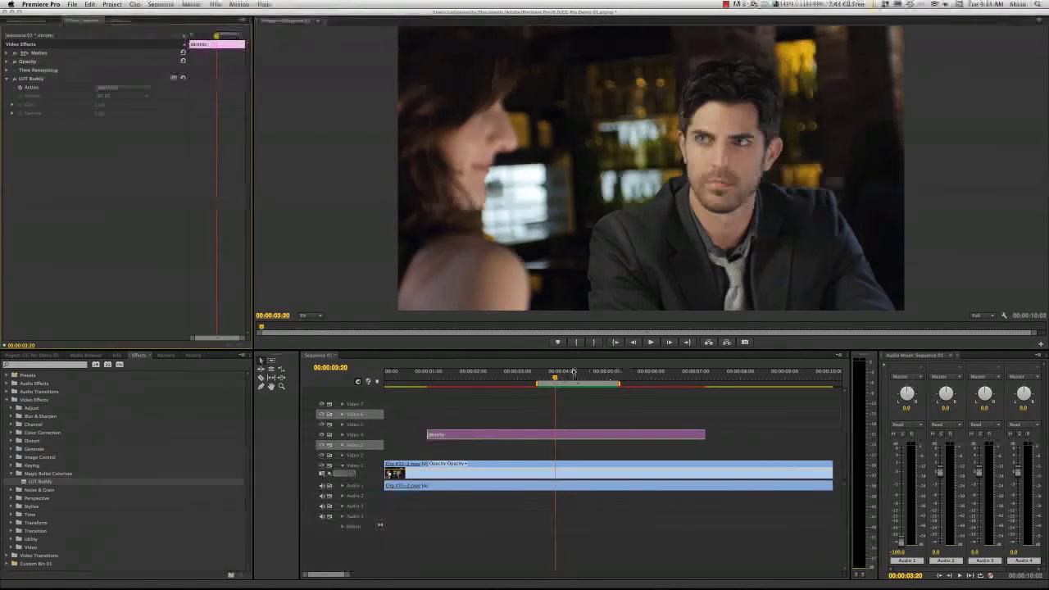
Step: Step forward one frame and delete the sequence's old render files
key("Right")
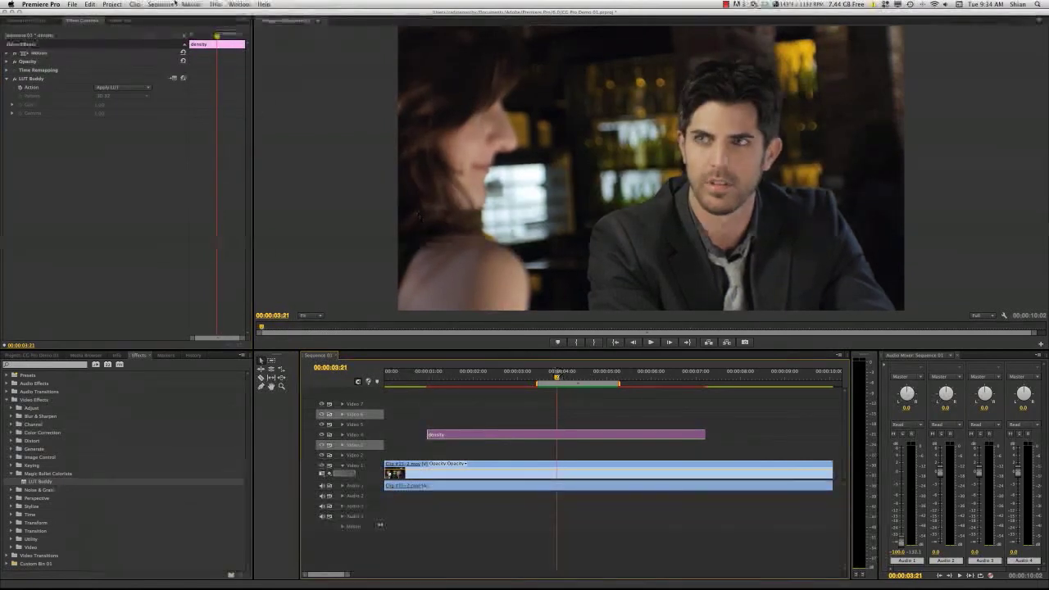
left_click(175, 3)
left_click(173, 51)
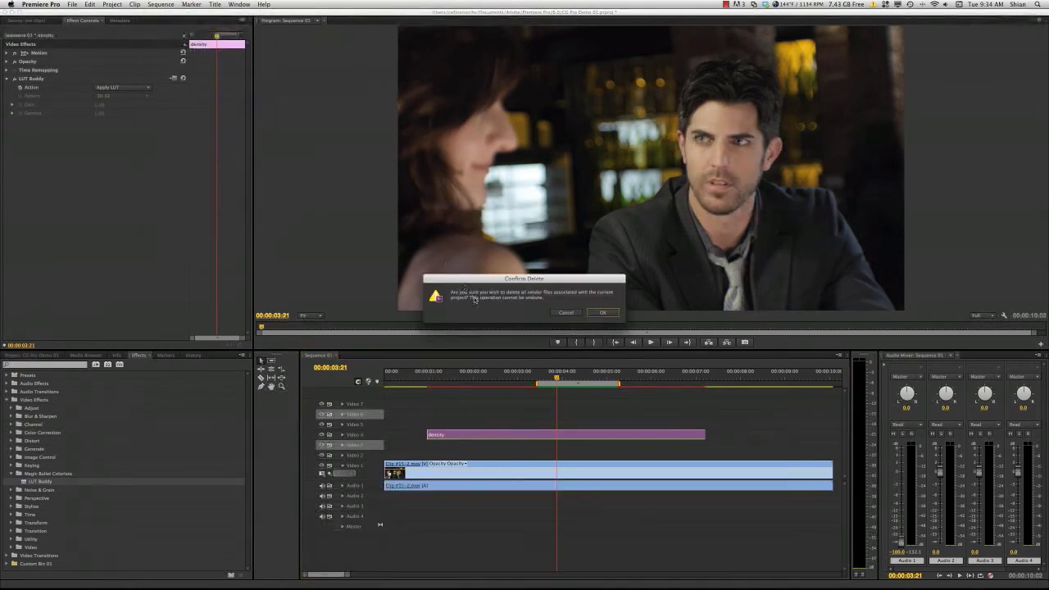
left_click(603, 312)
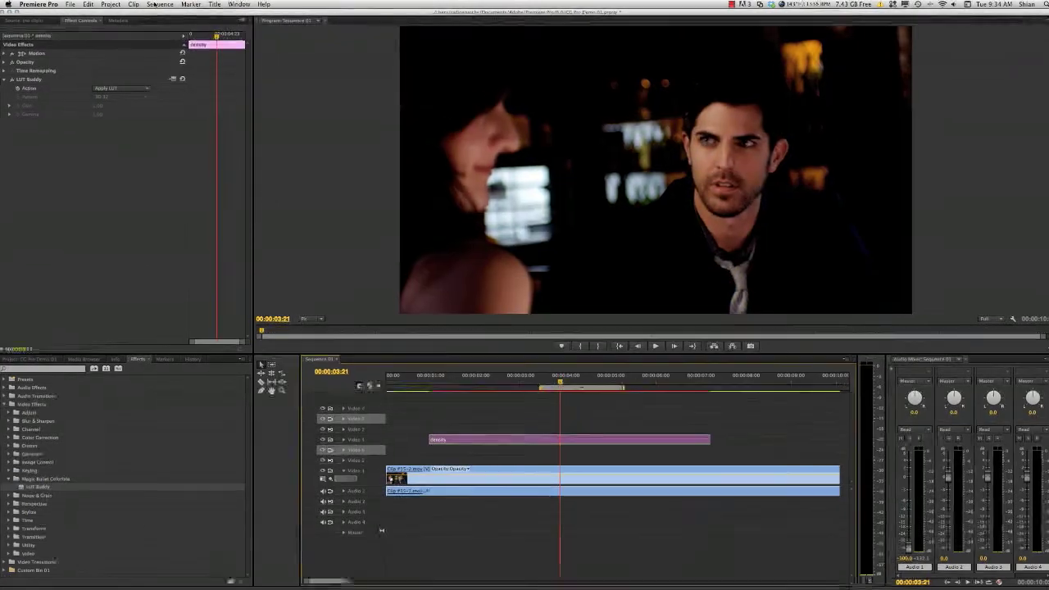
left_click(154, 5)
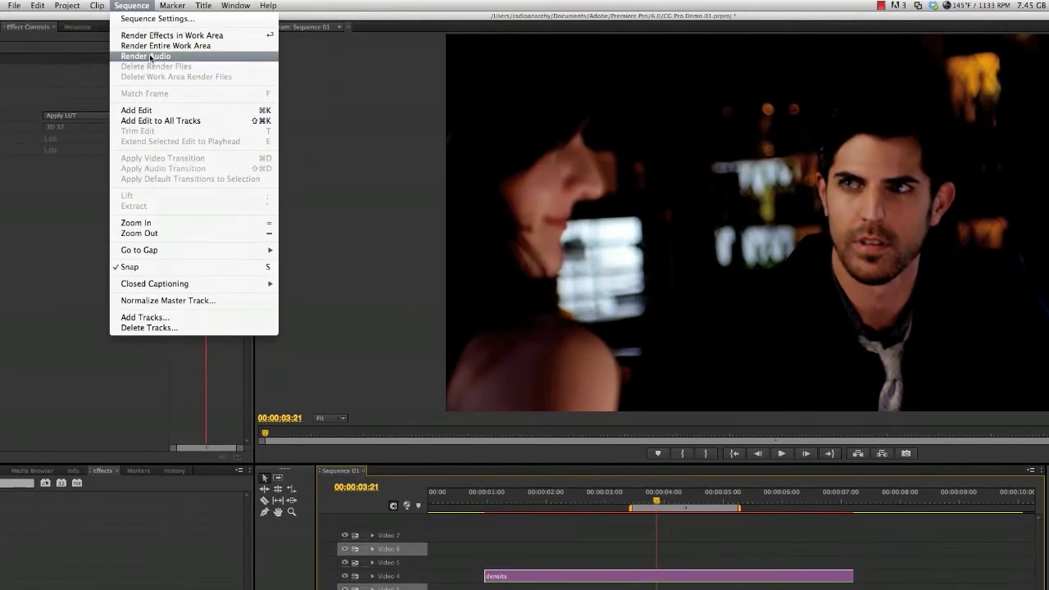
Step: Render the sequence preview and play the bar shot from about 00:00:04:02
left_click(198, 56)
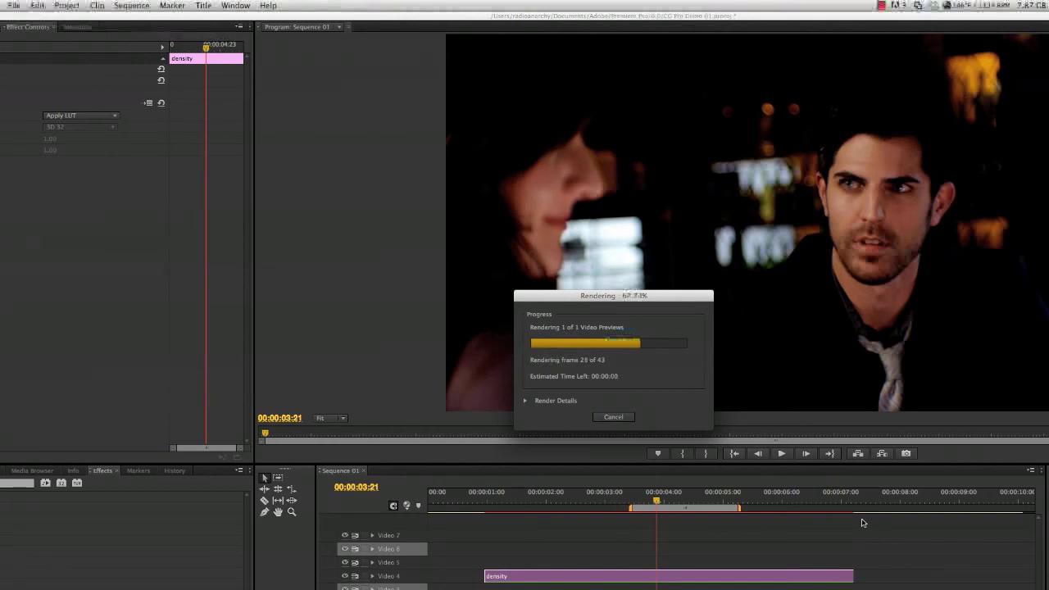
left_click(669, 498)
key("space")
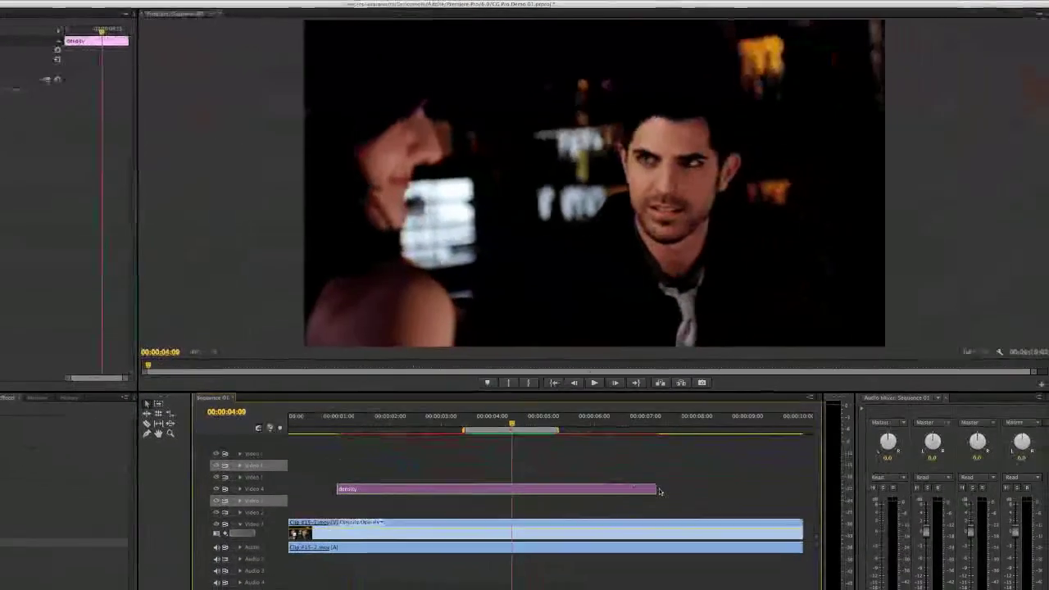
left_click(786, 548)
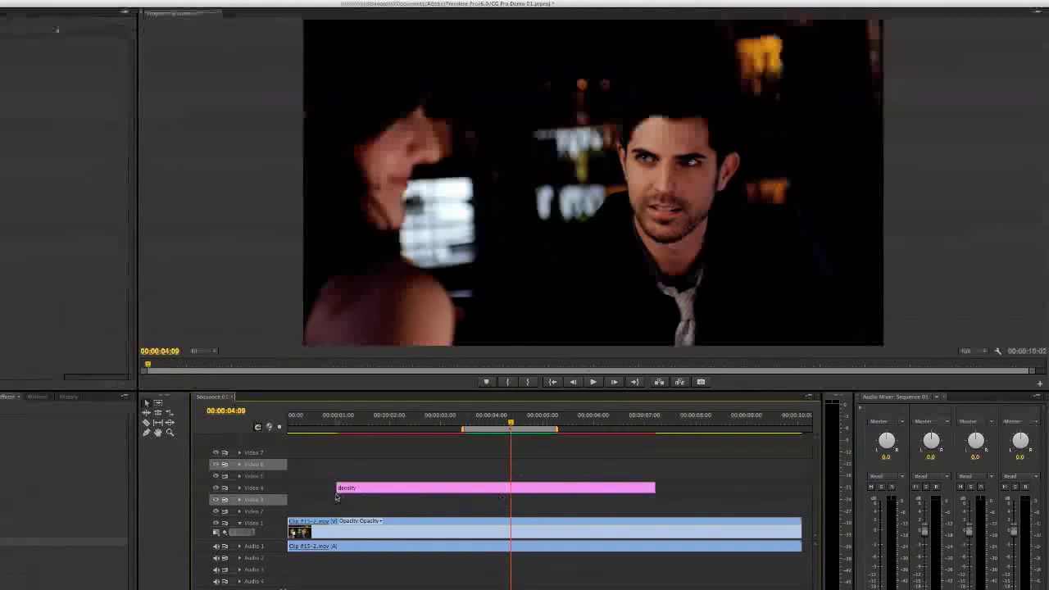
Step: Drag the density adjustment clip's edges to span from the sequence start to Clip #15-2.mov's end
left_click_drag(338, 487, 288, 488)
left_click_drag(654, 489, 794, 492)
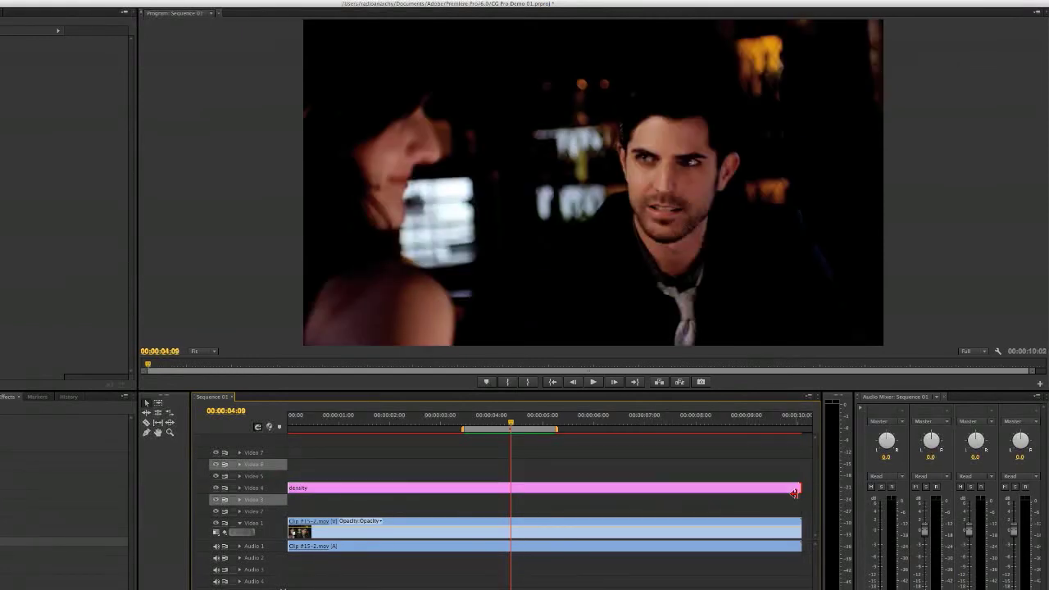
left_click(657, 488)
left_click(644, 463)
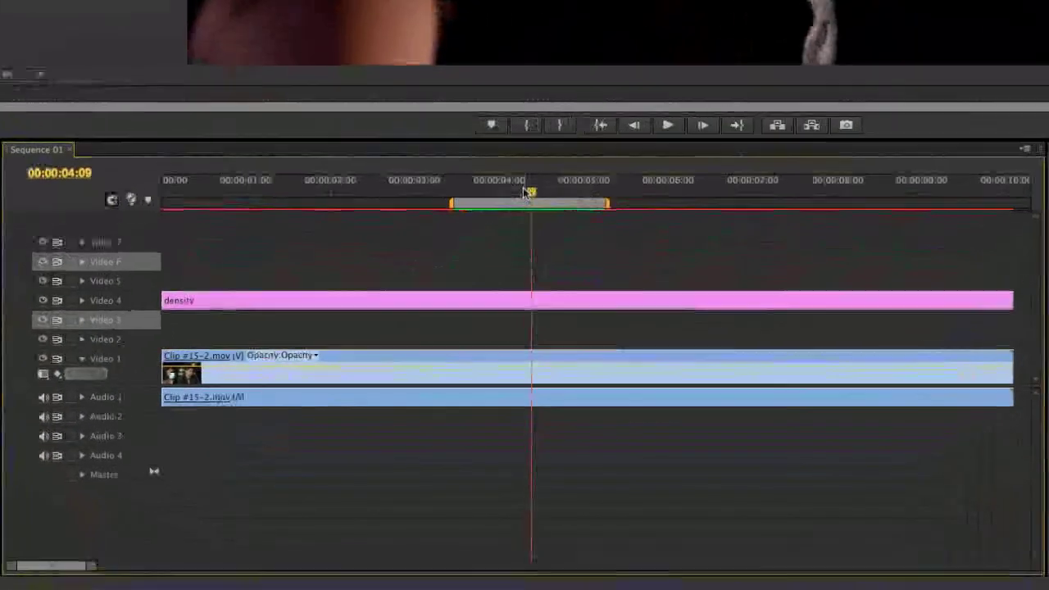
Step: Delete the density adjustment clip from the timeline
left_click_drag(468, 419, 540, 420)
left_click_drag(585, 180, 544, 180)
left_click(464, 349)
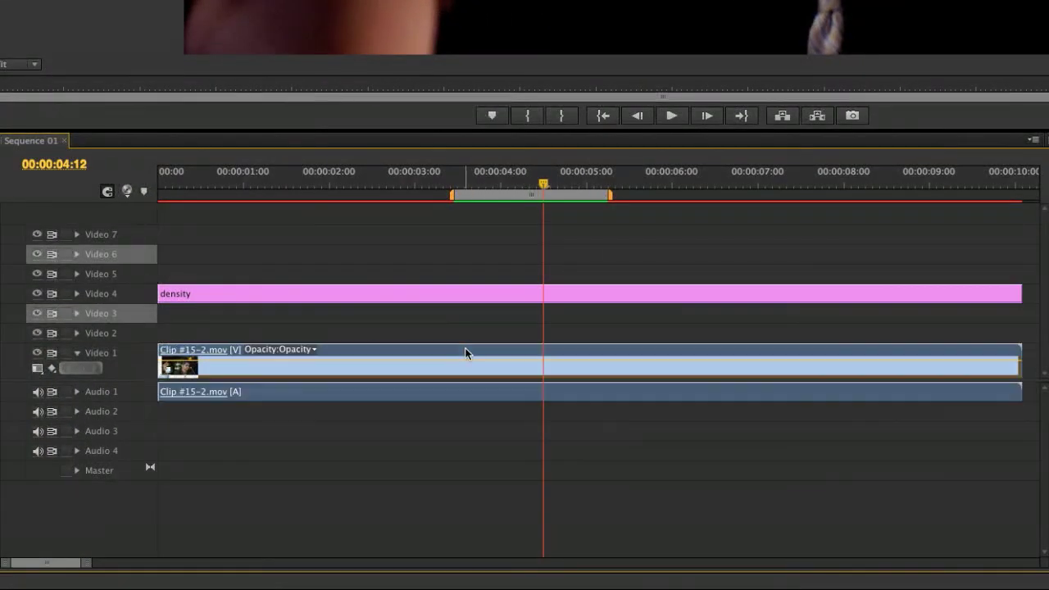
left_click(516, 295)
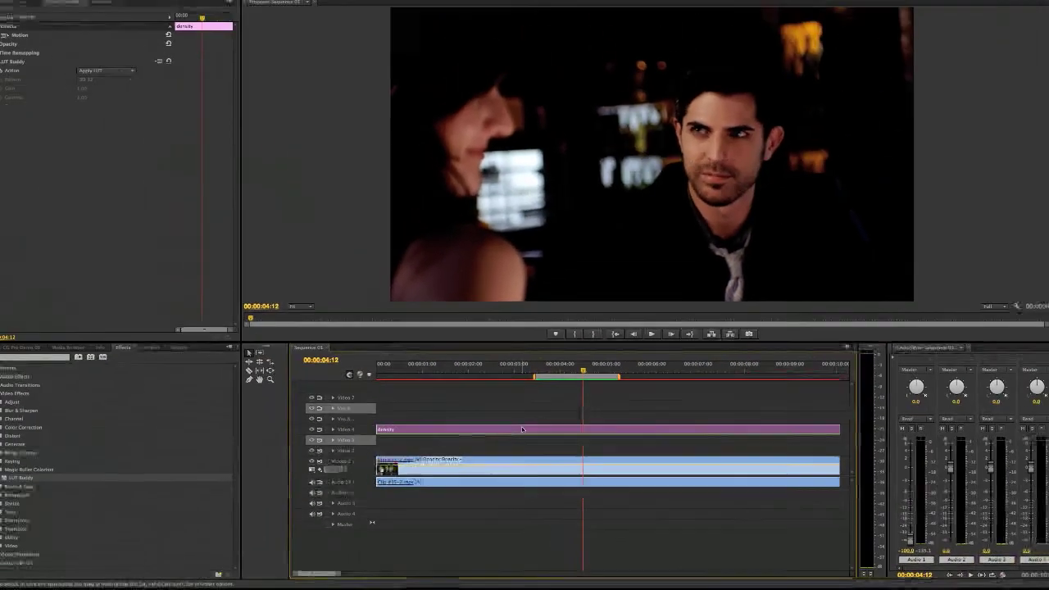
key("Delete")
Step: Apply LUT Buddy to Clip #15-2.mov with test.cube loaded, previewing around 00:00:04:03
left_click(553, 463)
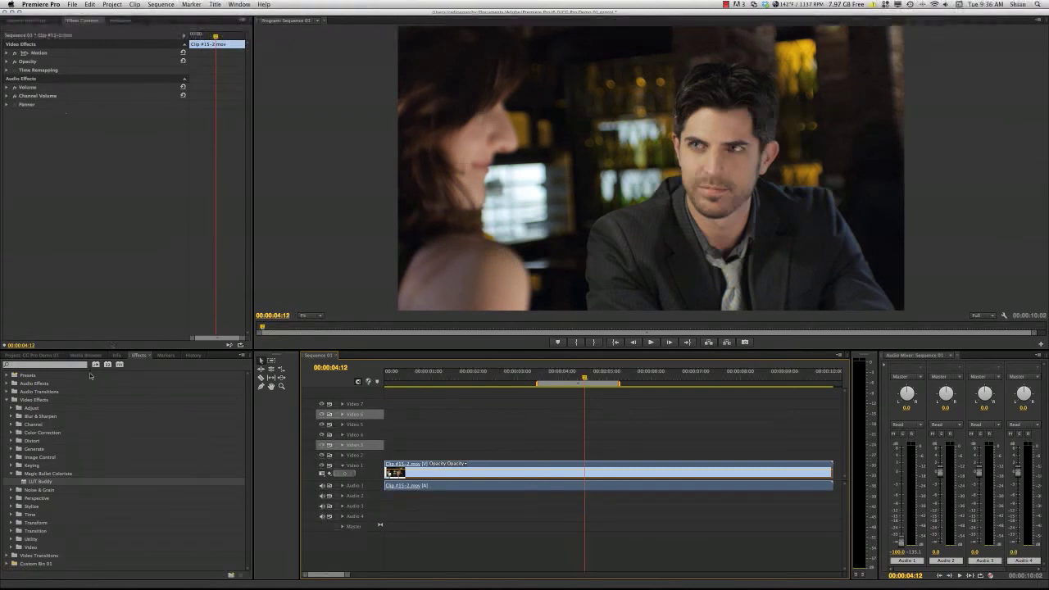
left_click_drag(63, 485, 92, 170)
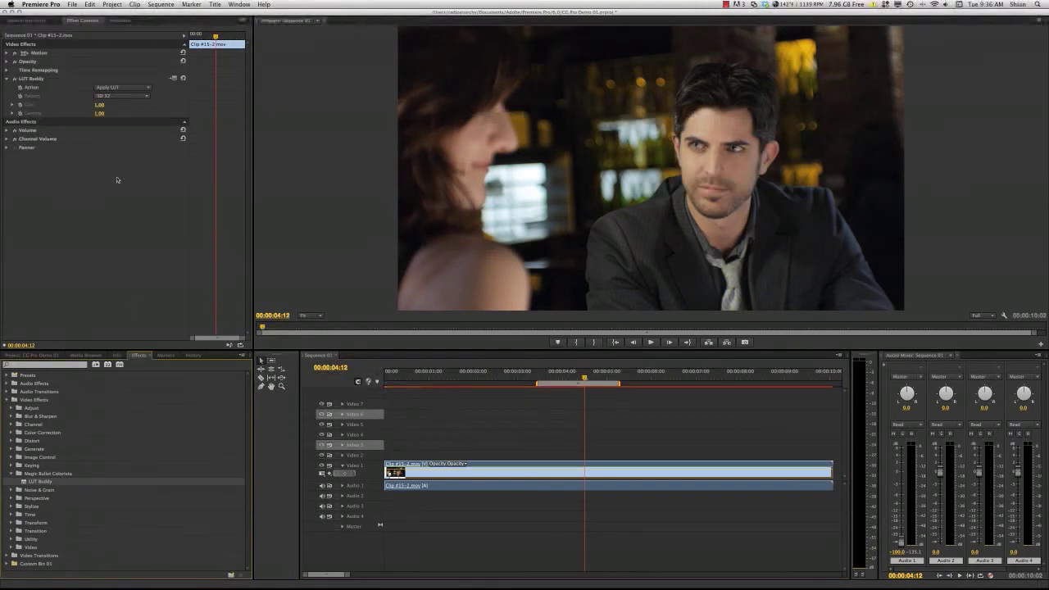
left_click(172, 77)
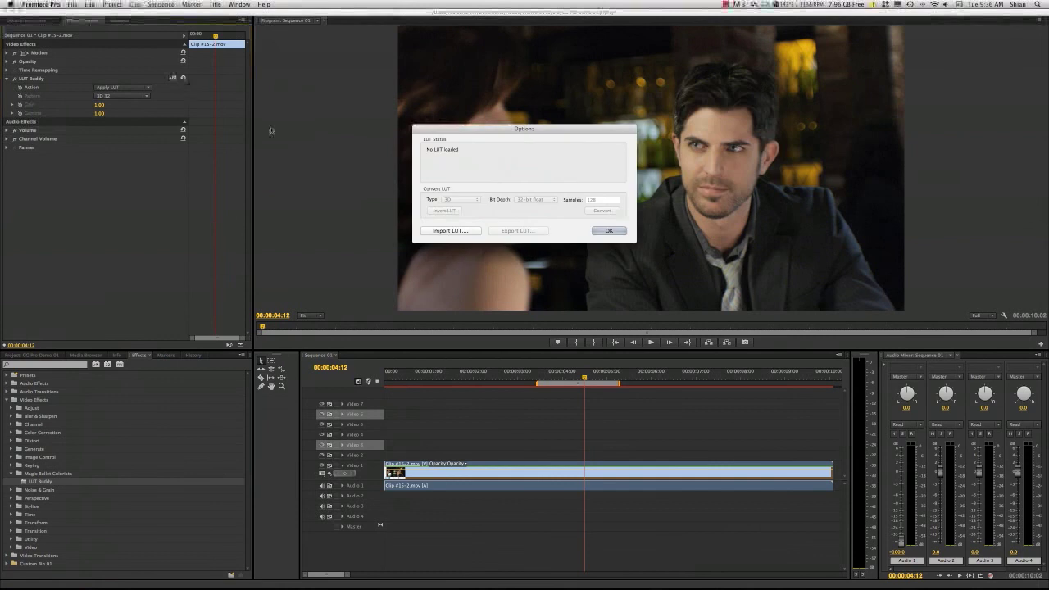
left_click(481, 231)
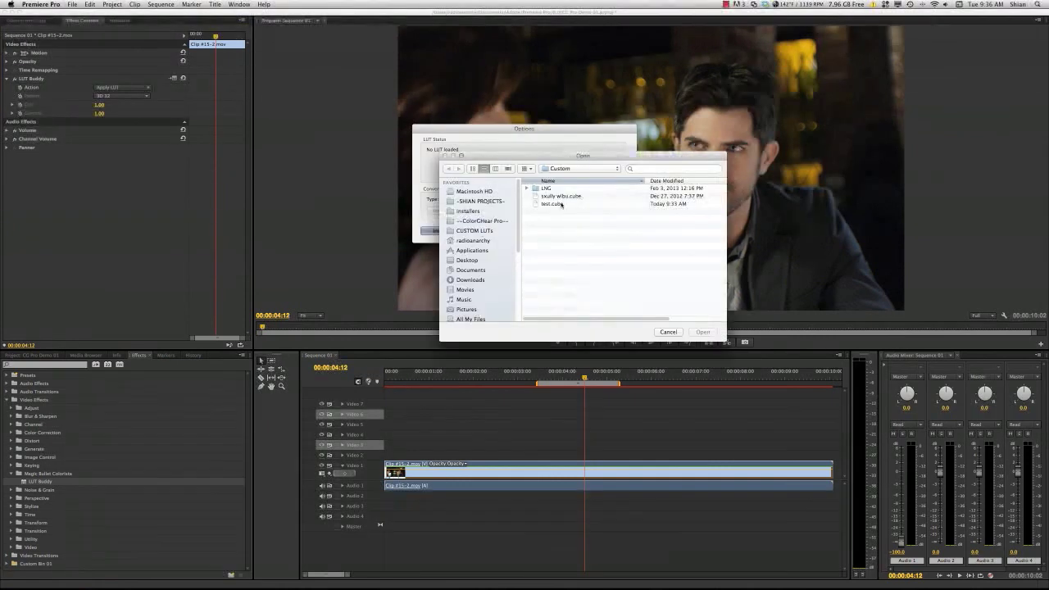
double_click(562, 204)
left_click(608, 231)
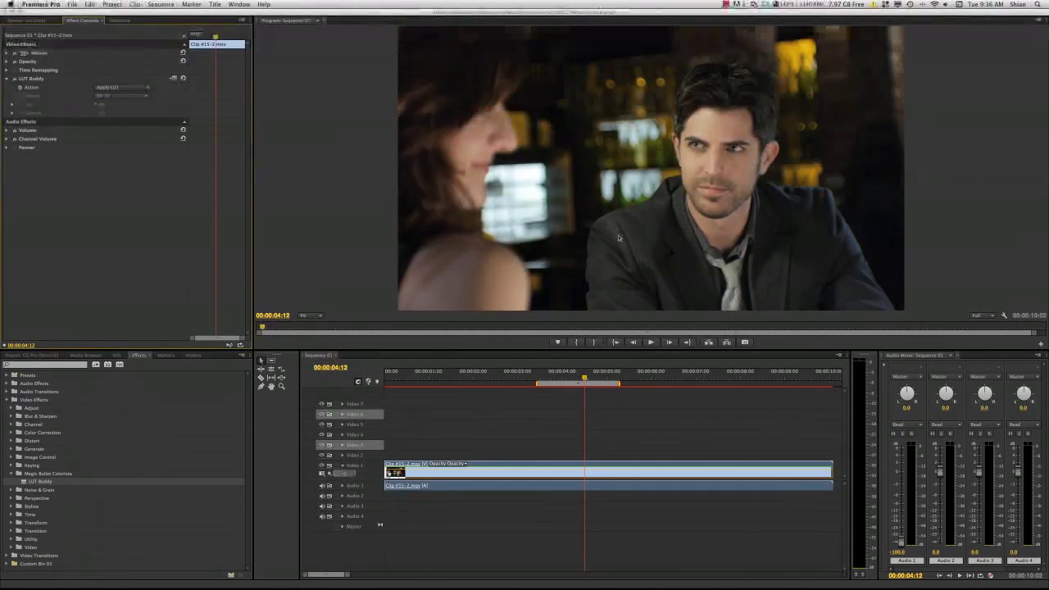
left_click(586, 375)
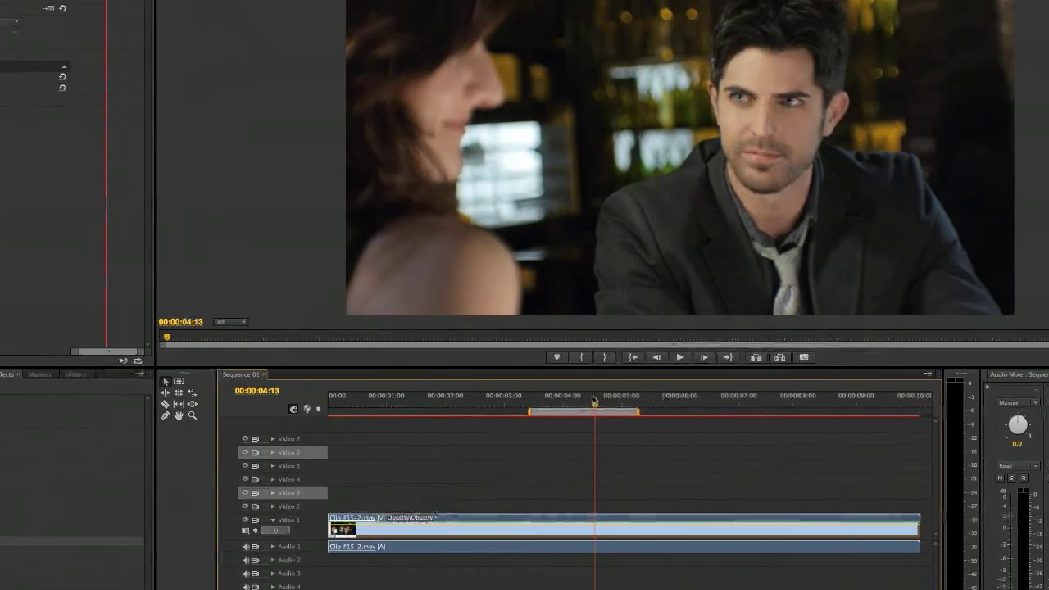
left_click_drag(594, 402, 568, 392)
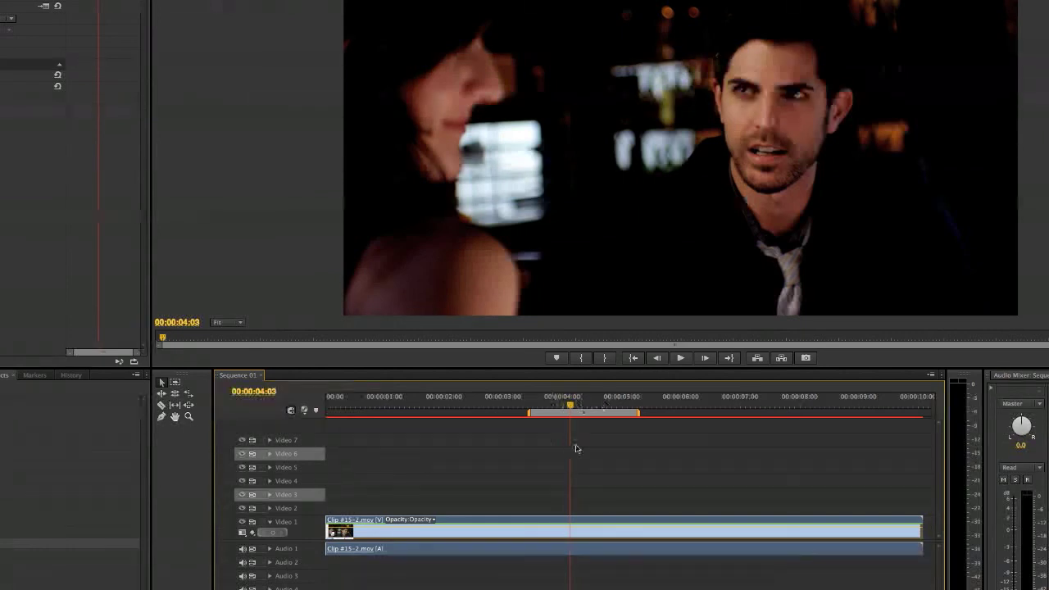
left_click(480, 457)
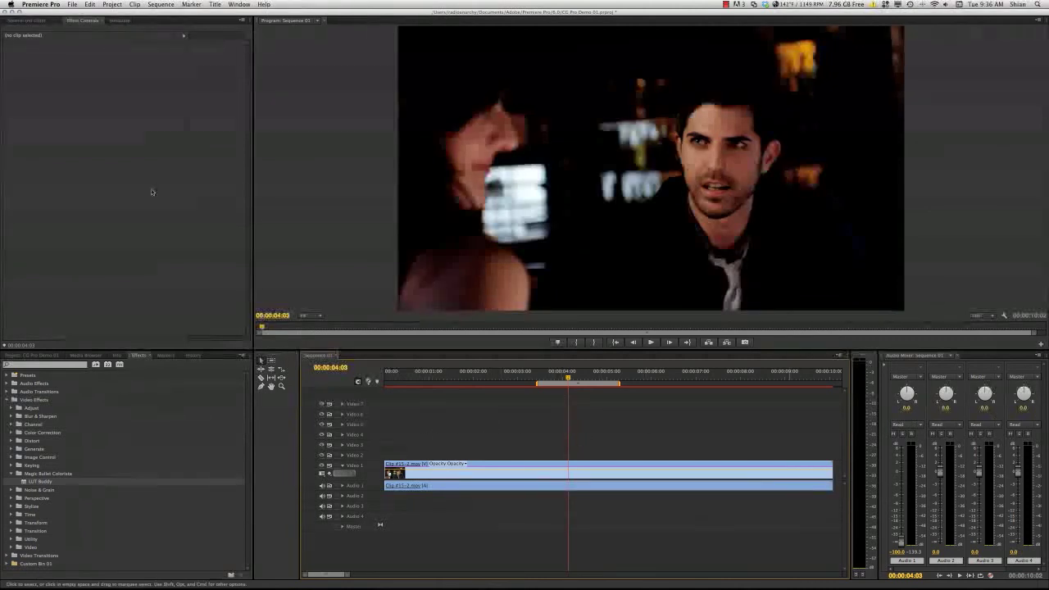
left_click(128, 163)
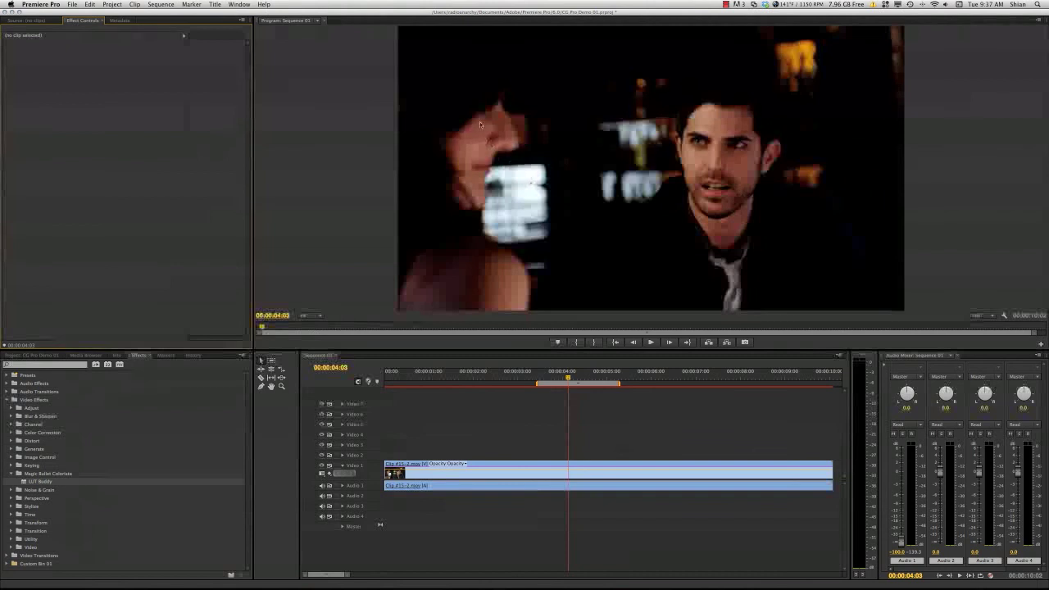